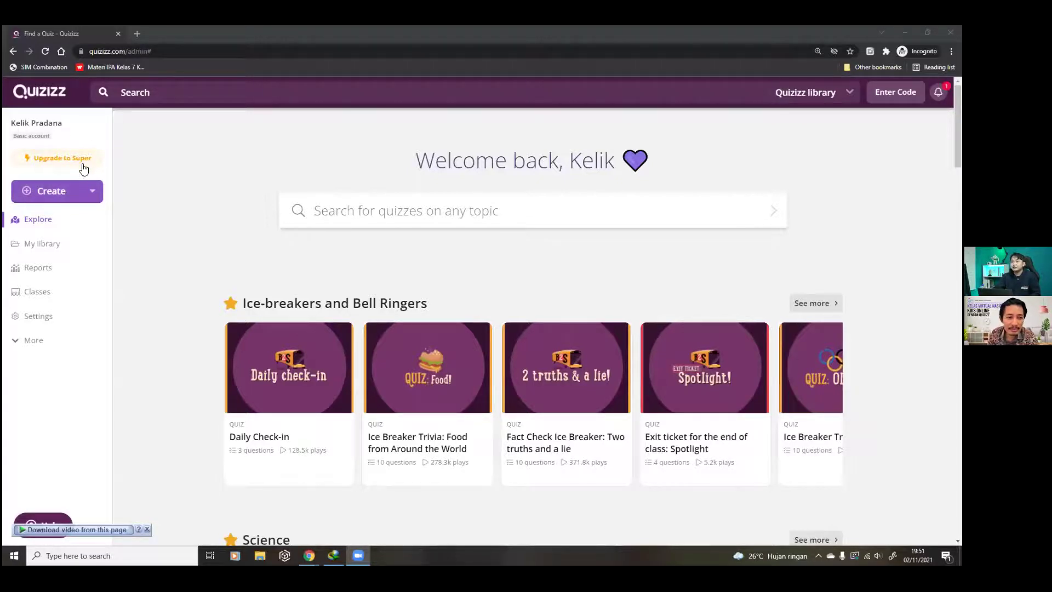
# Step: Create a new quiz named "coba" with Physics as its subject
pyautogui.click(46, 192)
pyautogui.click(82, 236)
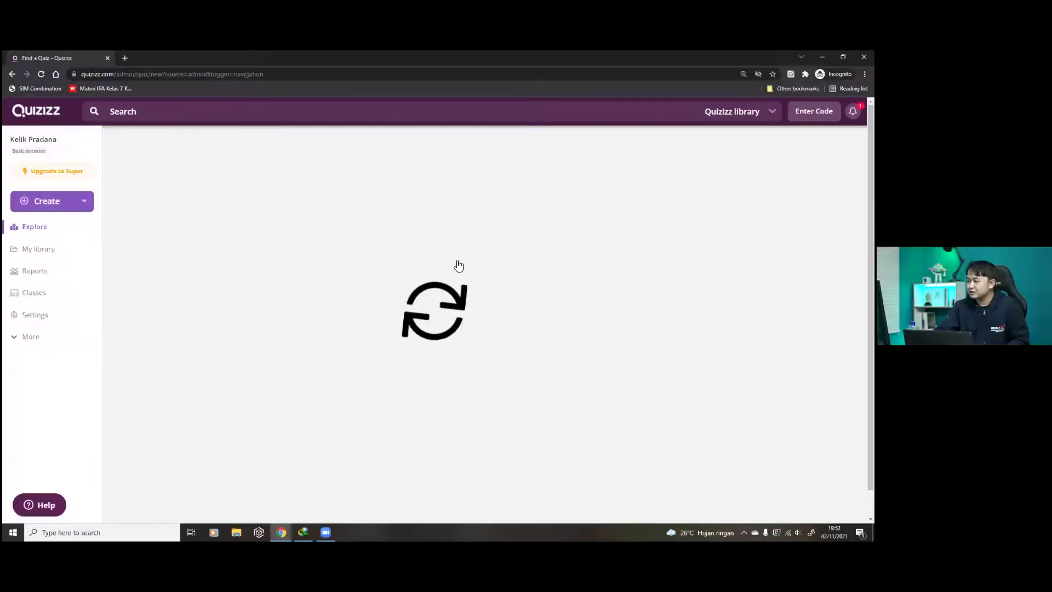
pyautogui.write('coba')
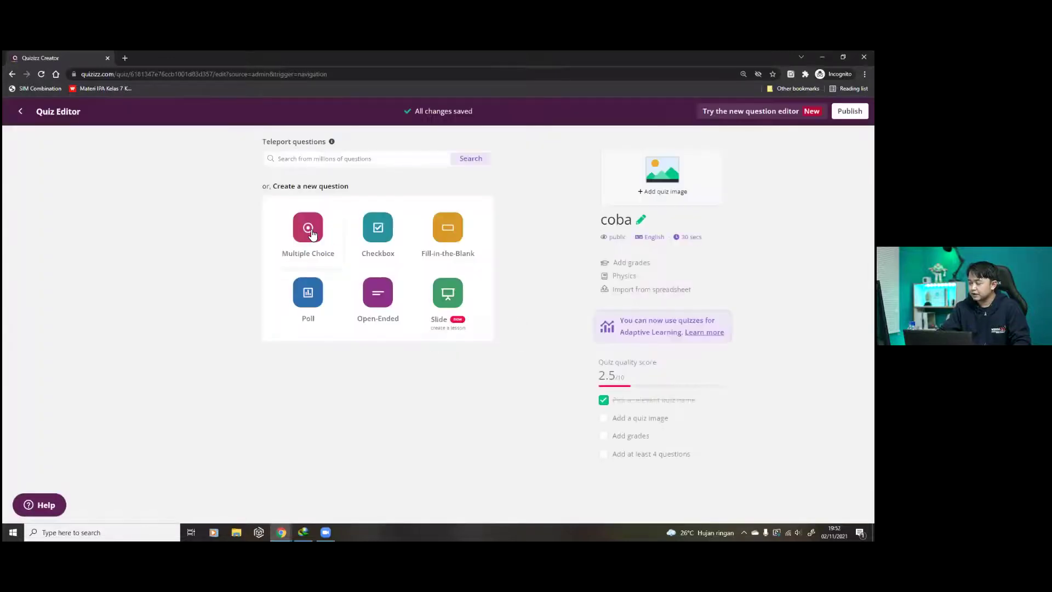
# Step: Add a multiple-choice question and upload the green "SIKLUS HIDUP KUPU KUPU" butterfly picture from the Pictures folder as its question image
pyautogui.click(309, 229)
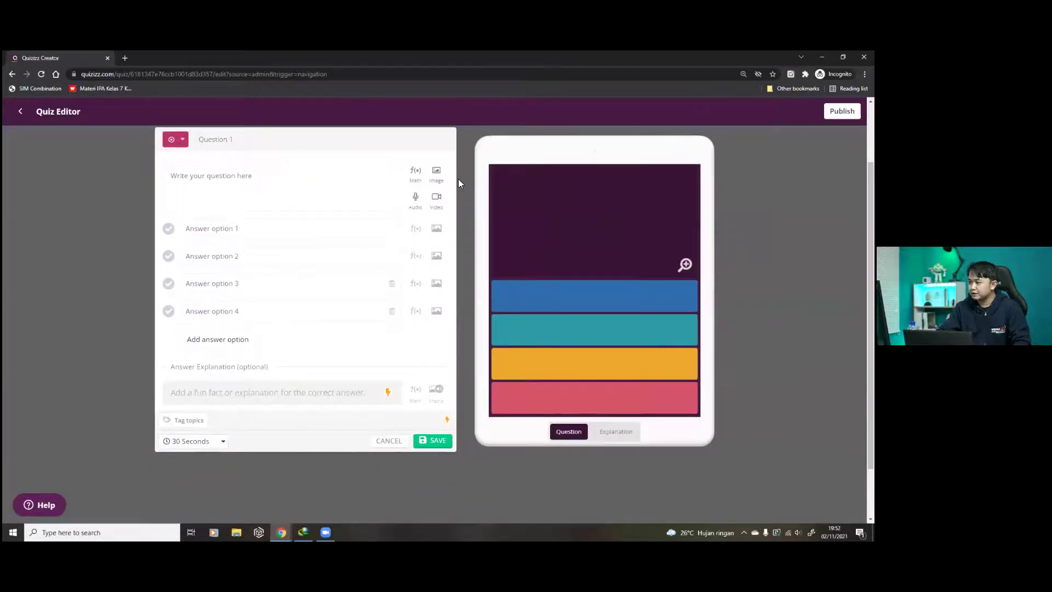
pyautogui.click(438, 173)
pyautogui.click(430, 204)
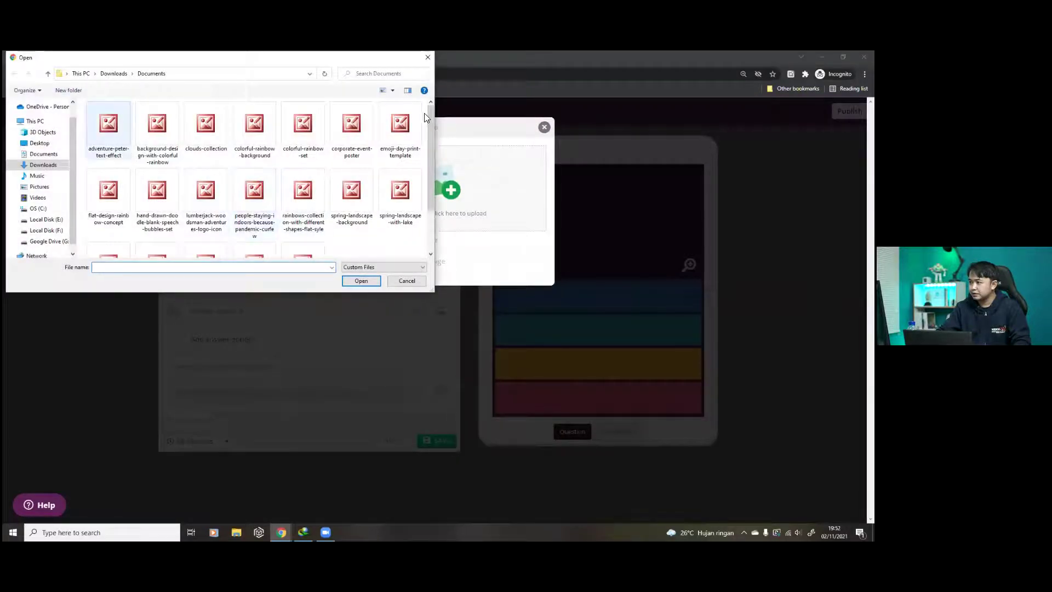
pyautogui.click(407, 280)
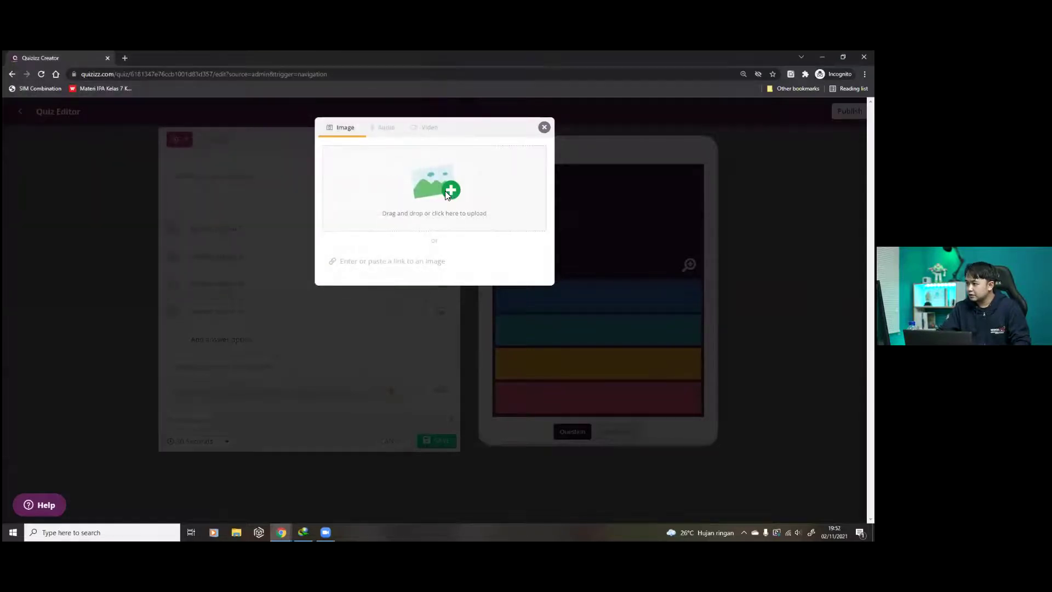
pyautogui.click(446, 195)
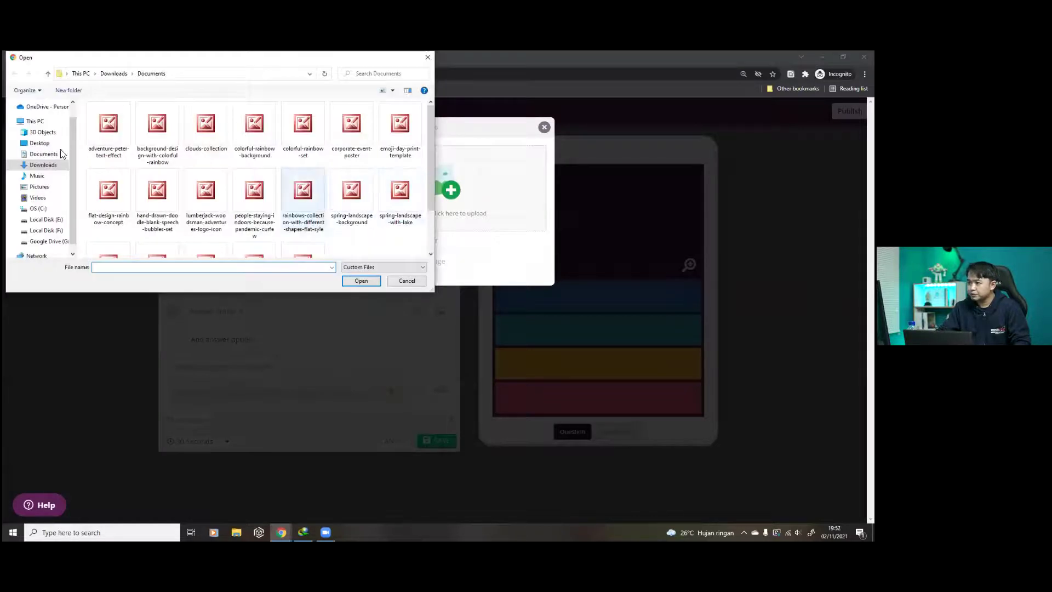
pyautogui.click(39, 186)
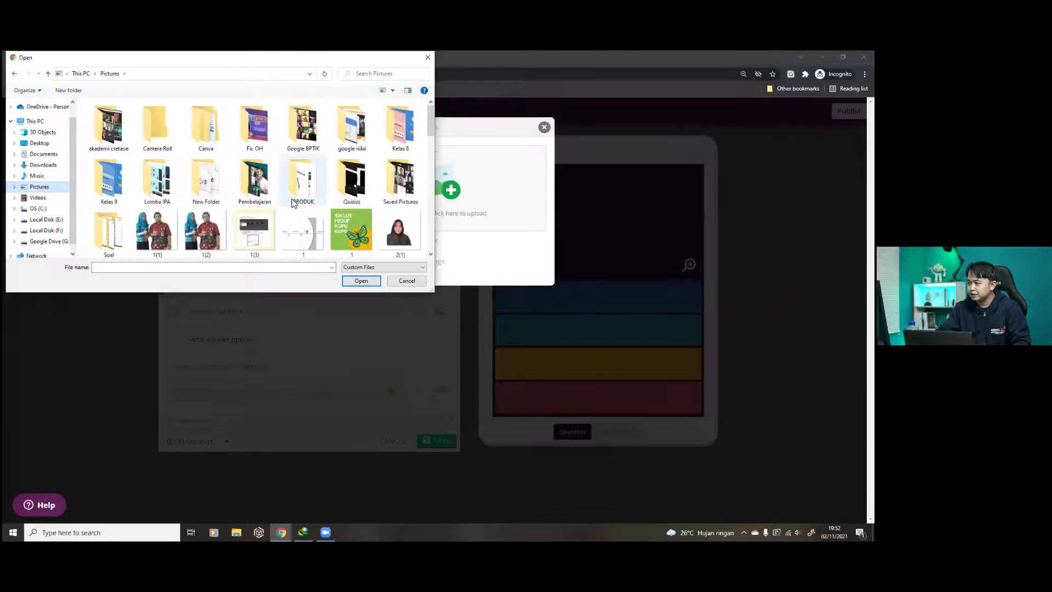
pyautogui.scroll(-1, 294, 203)
pyautogui.doubleClick(372, 192)
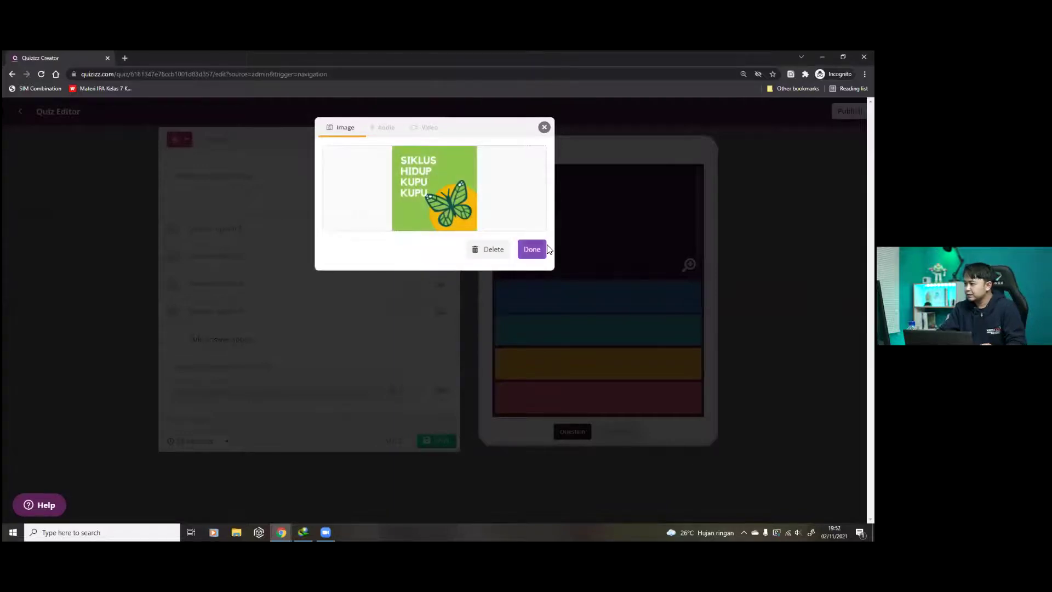
pyautogui.click(527, 250)
# Step: Upload the curved mirror diagram with the red arrow in Ruang 1 from Pictures as the image for answer option 1
pyautogui.click(437, 229)
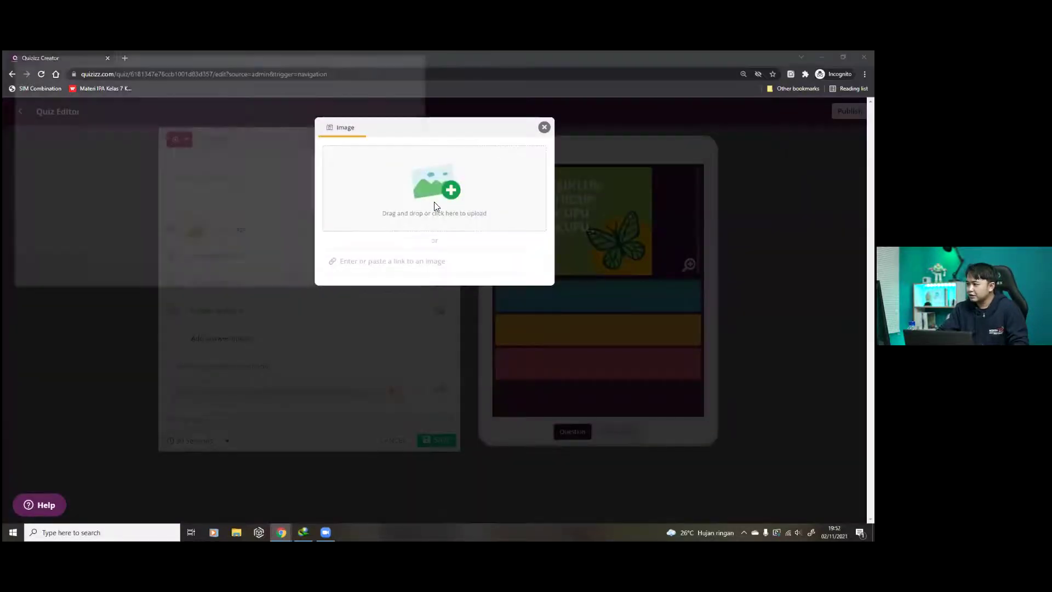
pyautogui.click(434, 201)
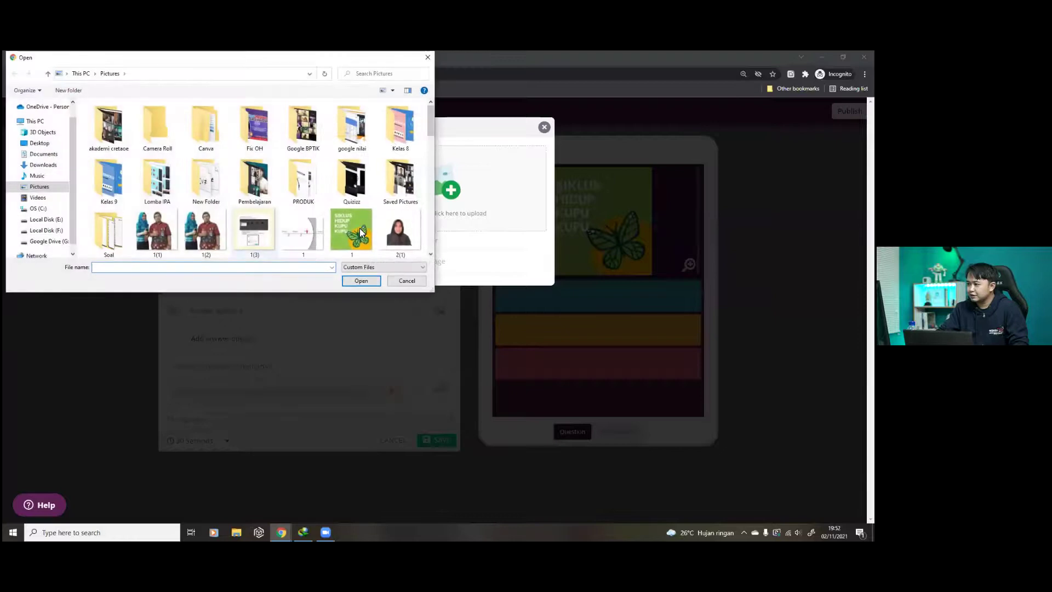
pyautogui.scroll(-2, 311, 198)
pyautogui.doubleClick(303, 123)
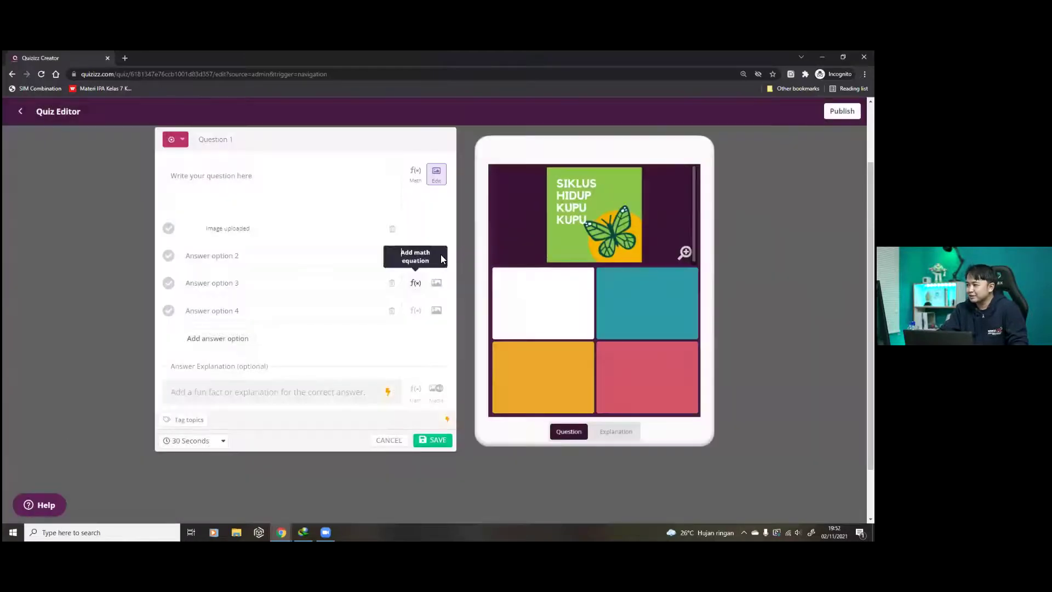
# Step: Upload mirror diagrams as answer images: the arrow in Ruang 3 for option 2 and the arrow at C for option 3
pyautogui.click(437, 255)
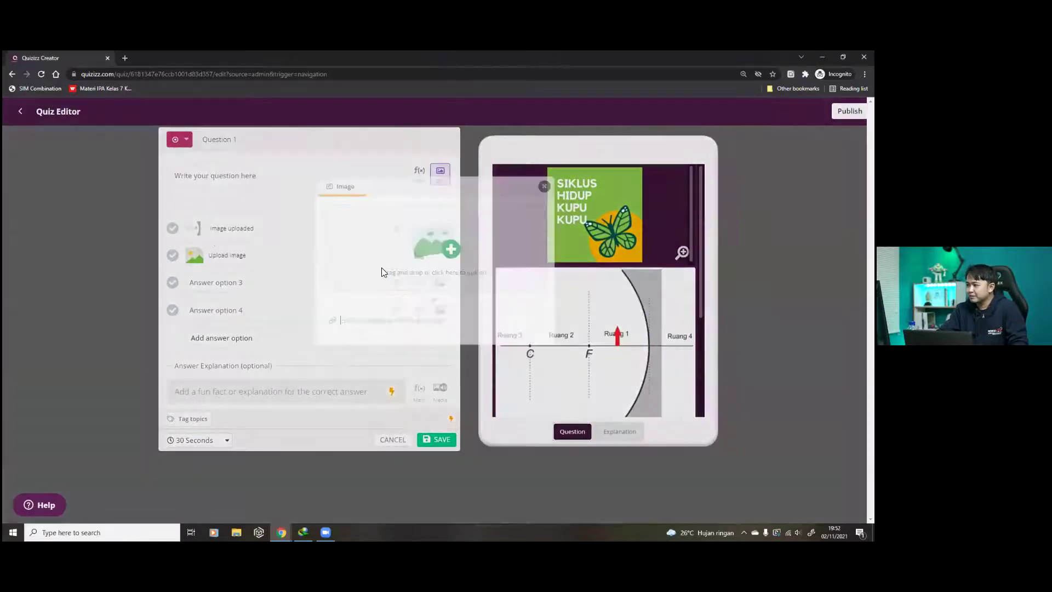
pyautogui.click(334, 218)
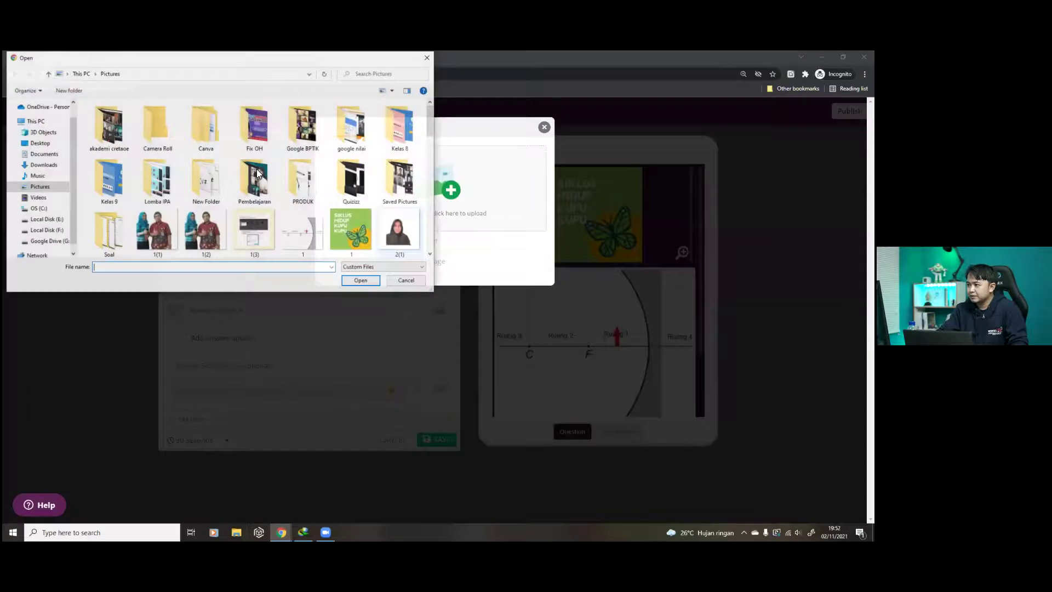
pyautogui.doubleClick(273, 170)
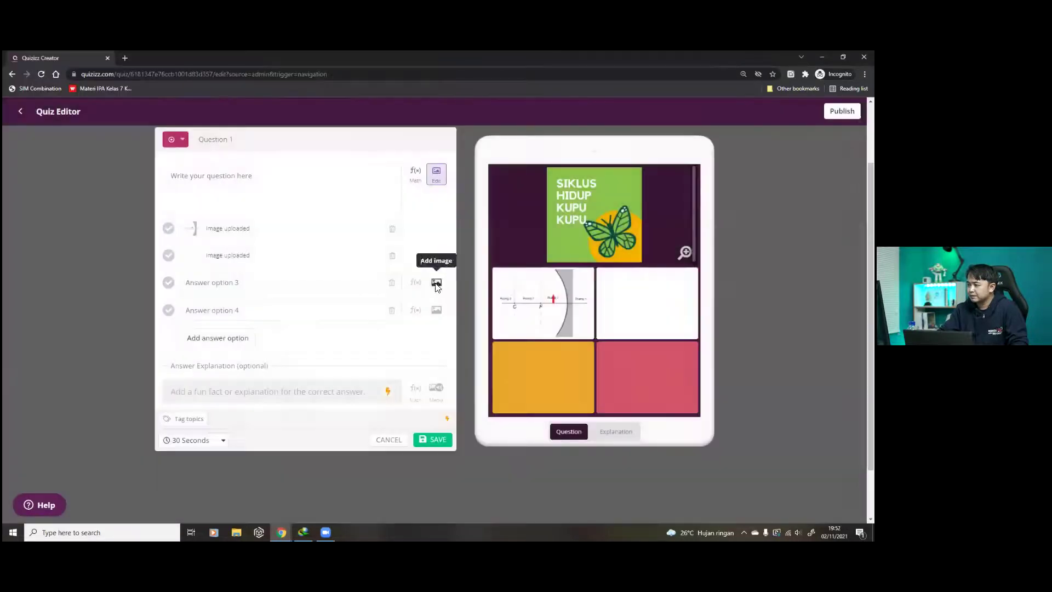
pyautogui.click(439, 283)
pyautogui.click(412, 209)
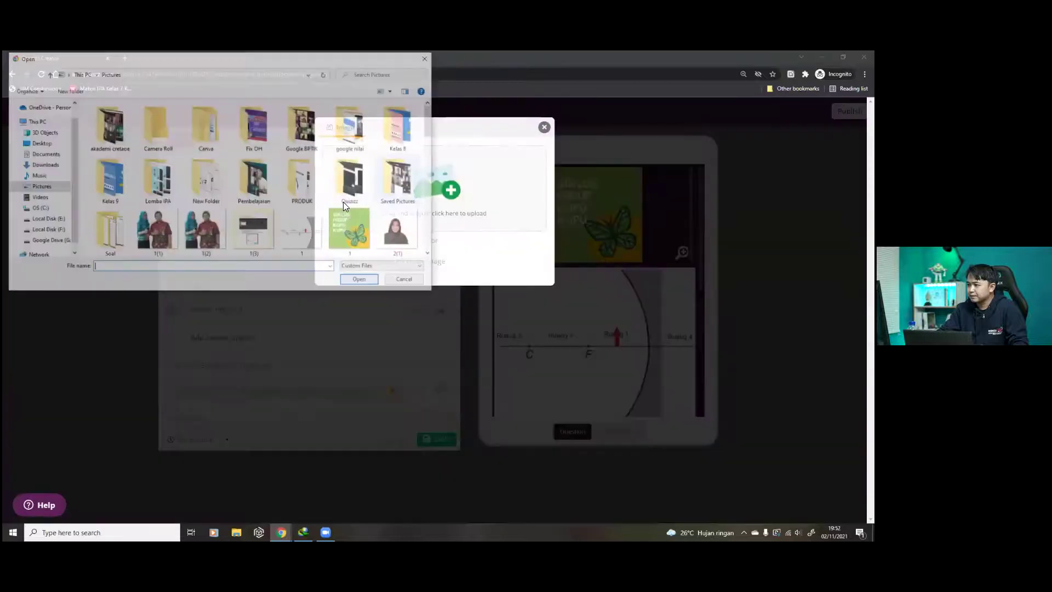
pyautogui.scroll(-2, 399, 209)
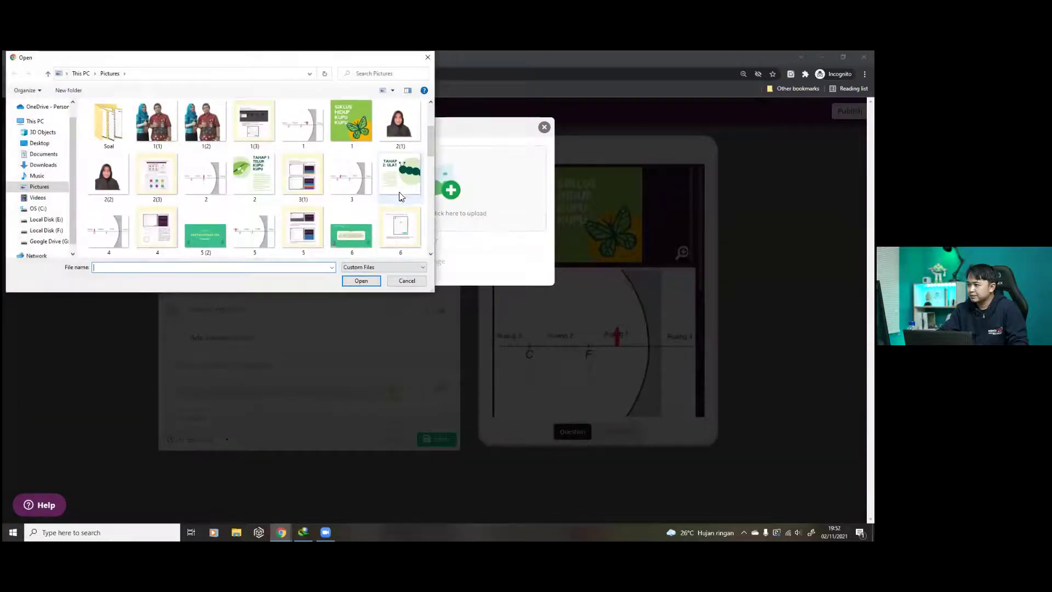
pyautogui.doubleClick(340, 189)
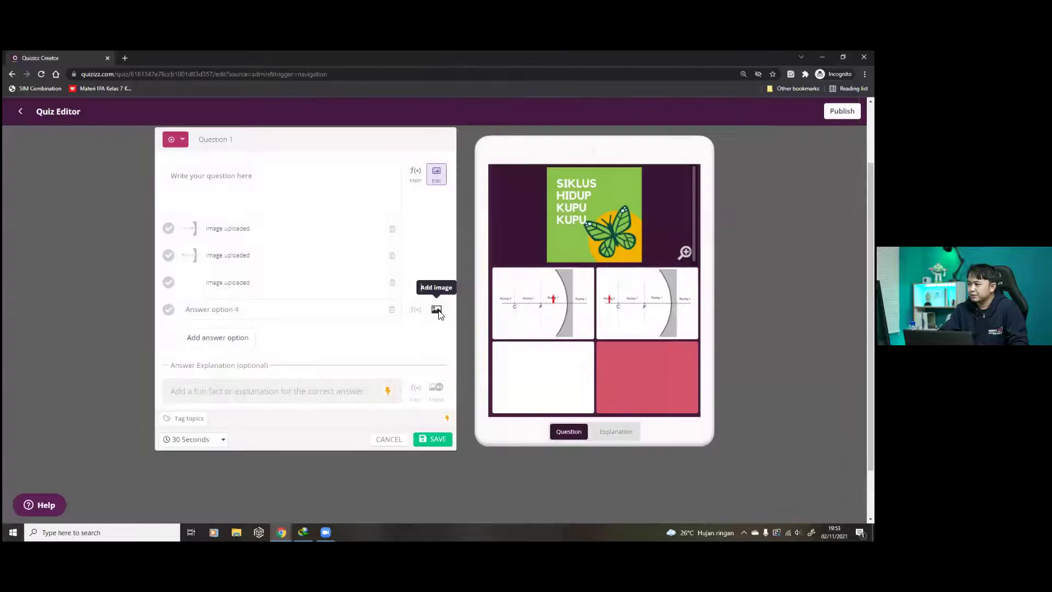
# Step: Upload the Quizizz logo from the Pictures folder as the image for answer option 4
pyautogui.click(437, 310)
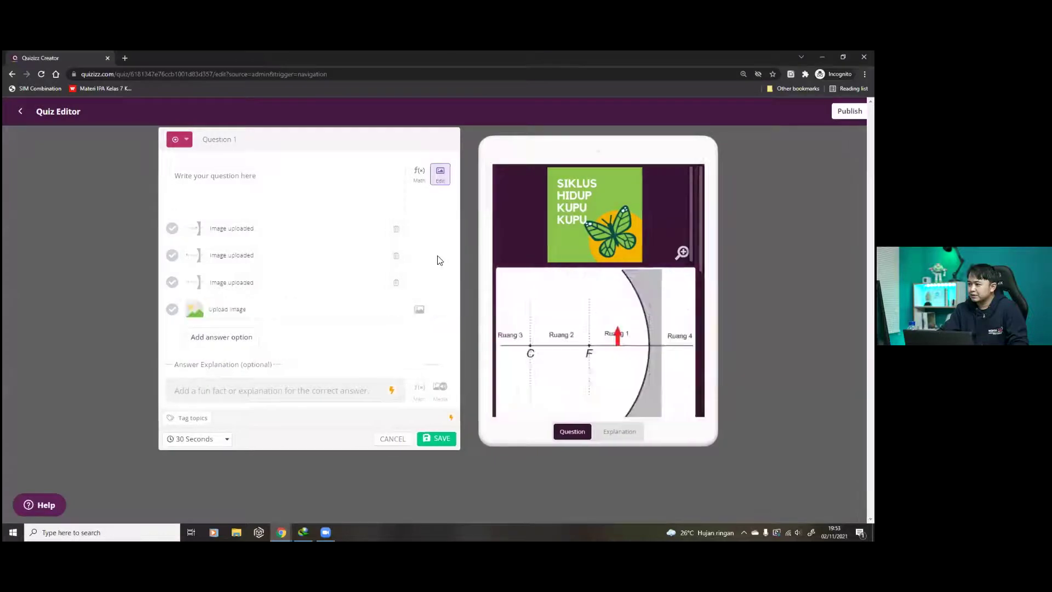
pyautogui.click(434, 196)
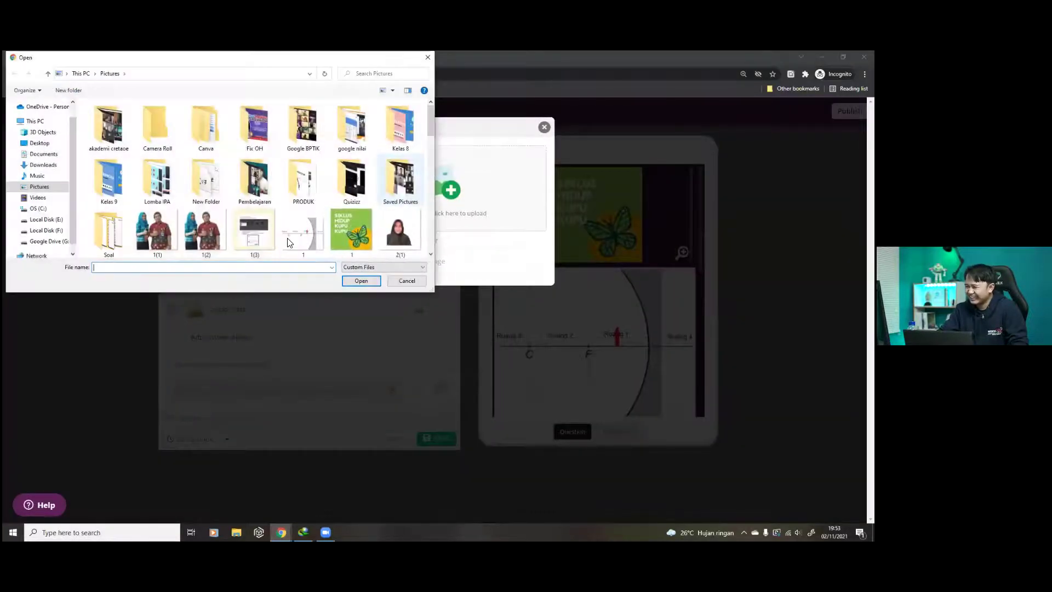
pyautogui.scroll(-2, 246, 225)
pyautogui.scroll(-5, 245, 224)
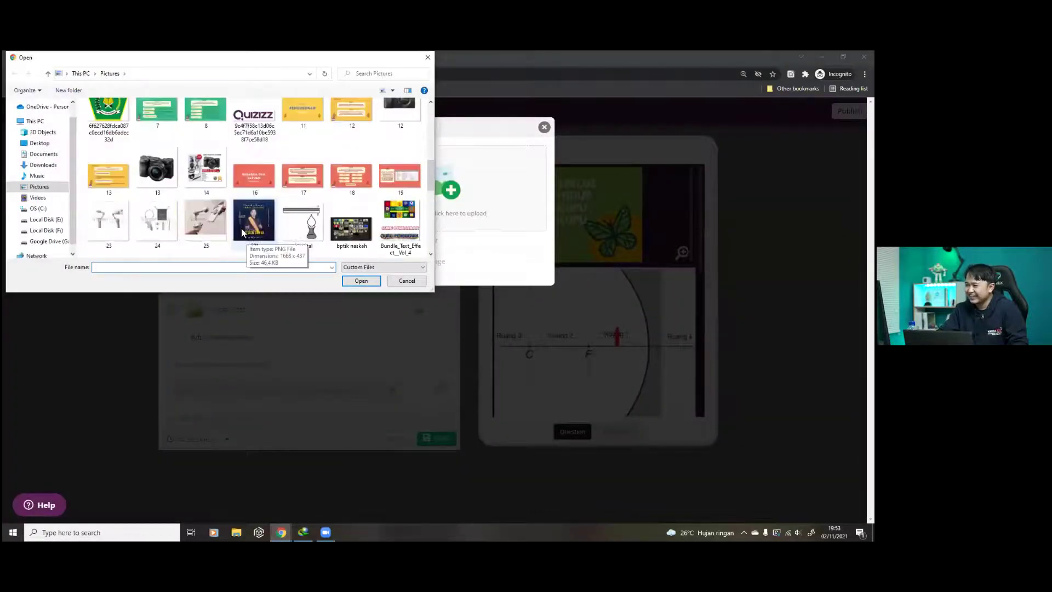
pyautogui.scroll(1, 163, 205)
pyautogui.doubleClick(251, 132)
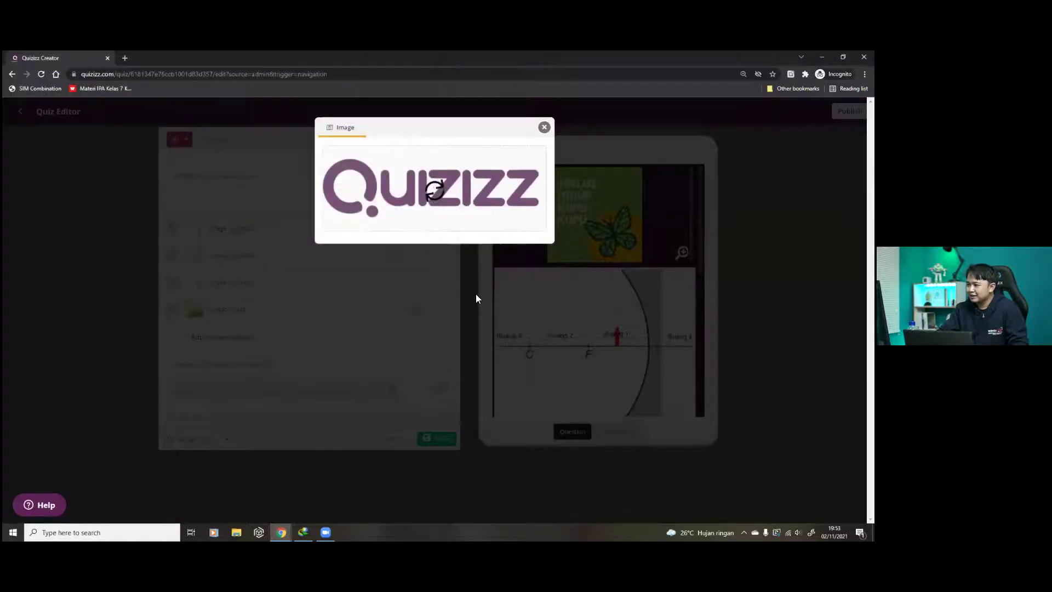
pyautogui.click(475, 296)
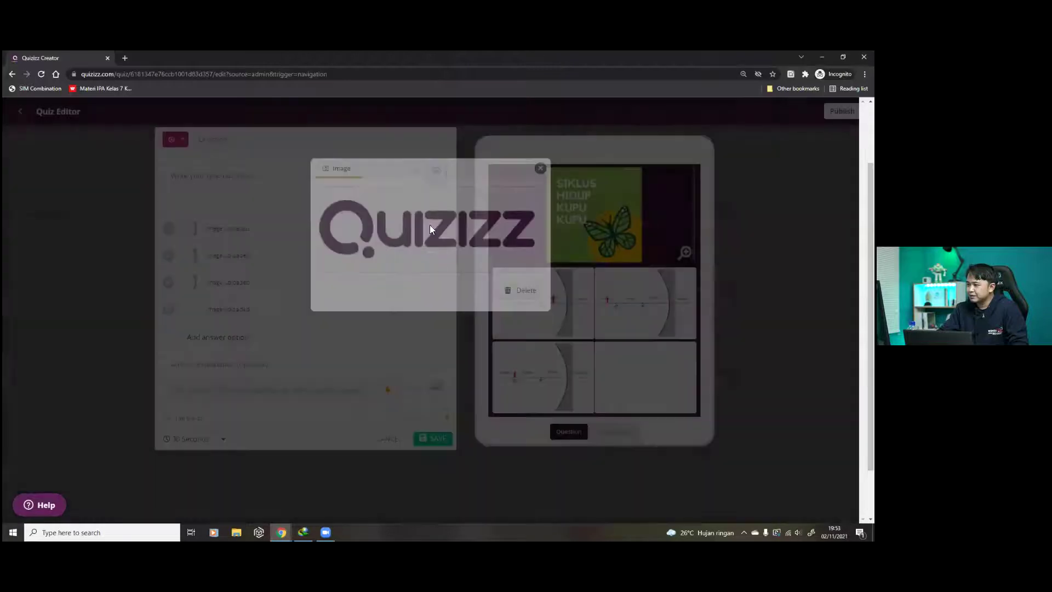
# Step: Mark the first answer option as correct and save question 1
pyautogui.click(434, 440)
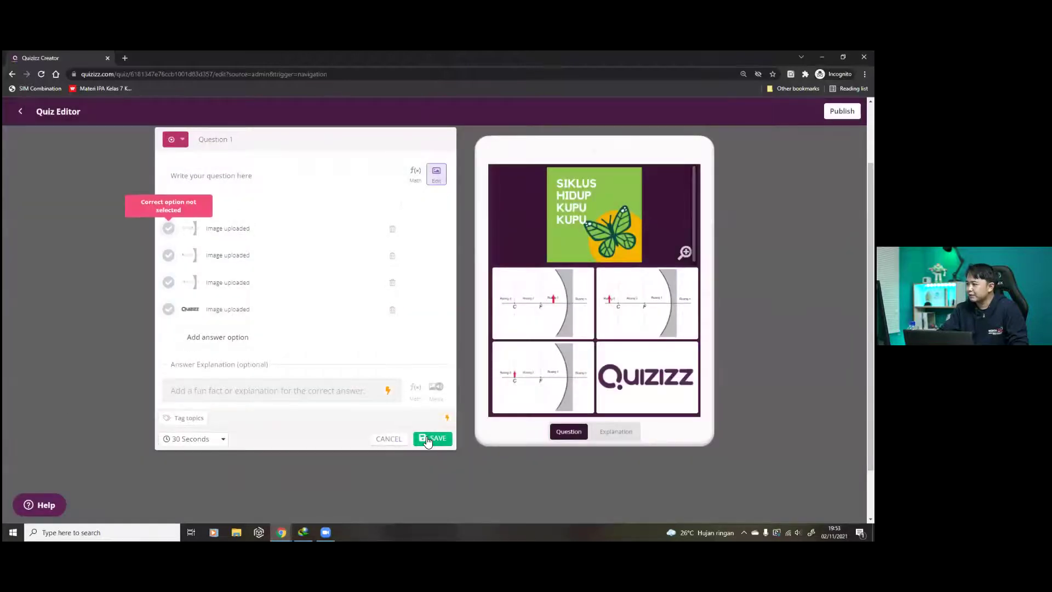
pyautogui.click(168, 274)
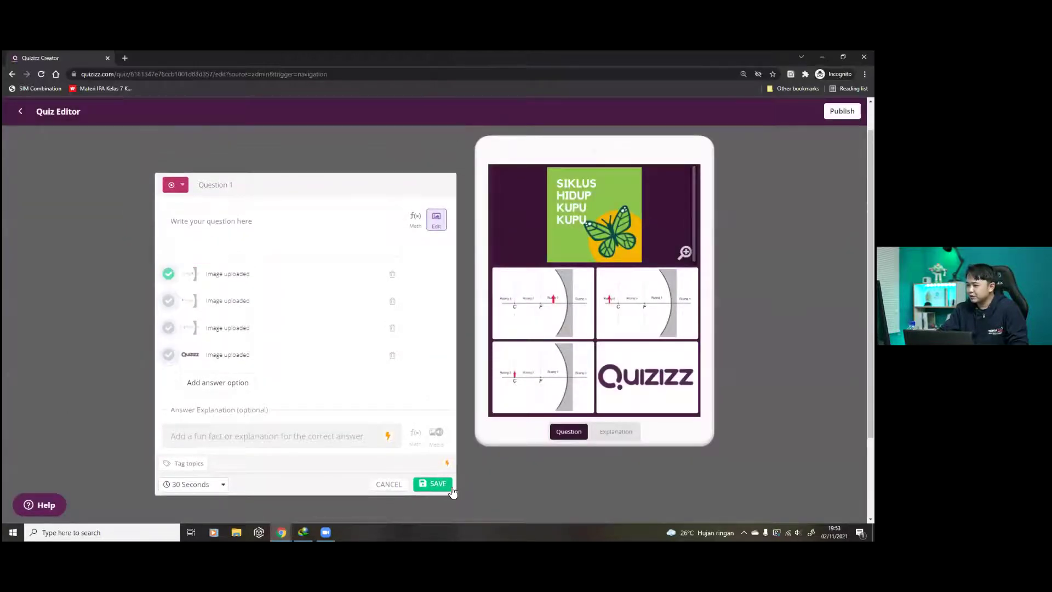
pyautogui.click(433, 485)
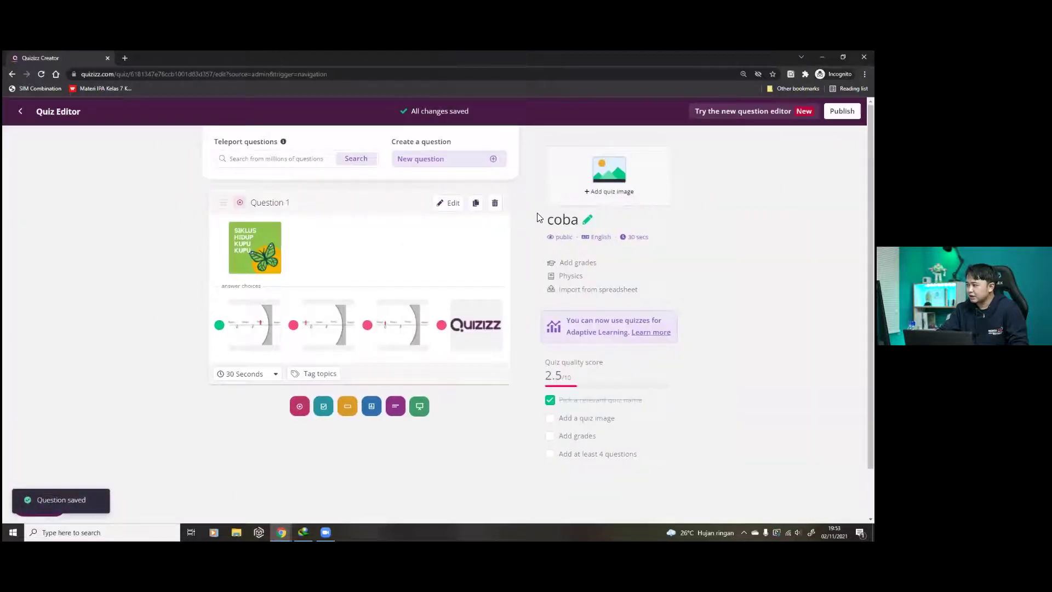
# Step: Add a second multiple-choice question and upload picture 2(3), the screenshot of colored question-type icons, as its question image
pyautogui.click(300, 407)
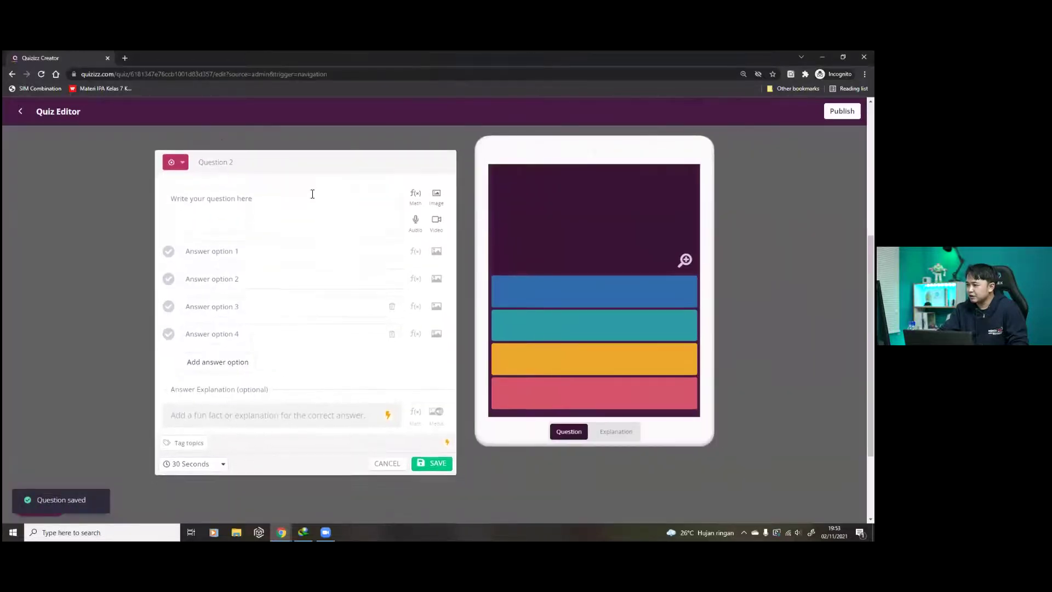
pyautogui.click(434, 181)
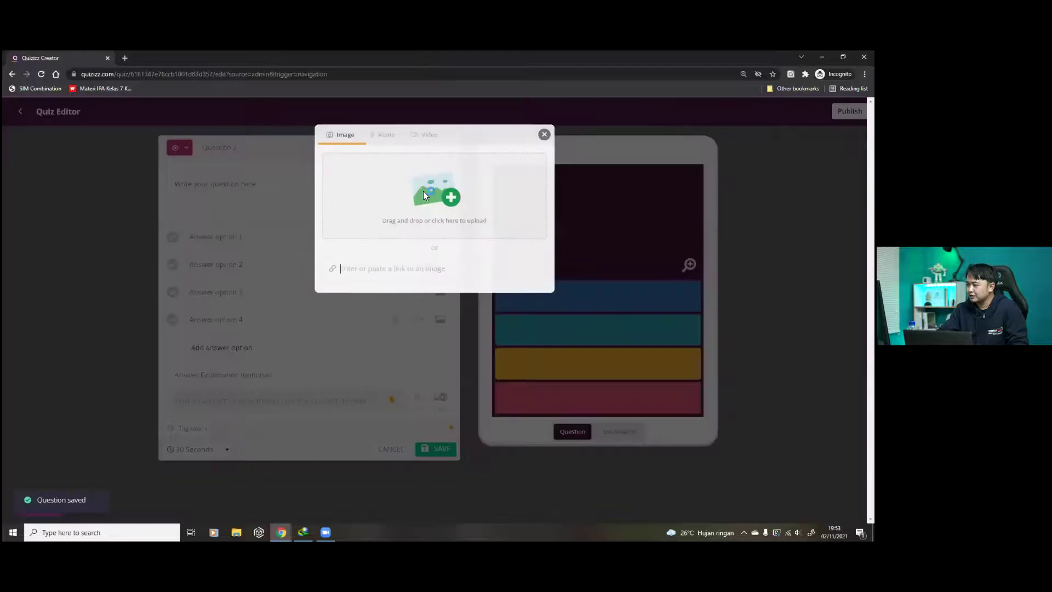
pyautogui.click(423, 190)
pyautogui.scroll(-1, 253, 218)
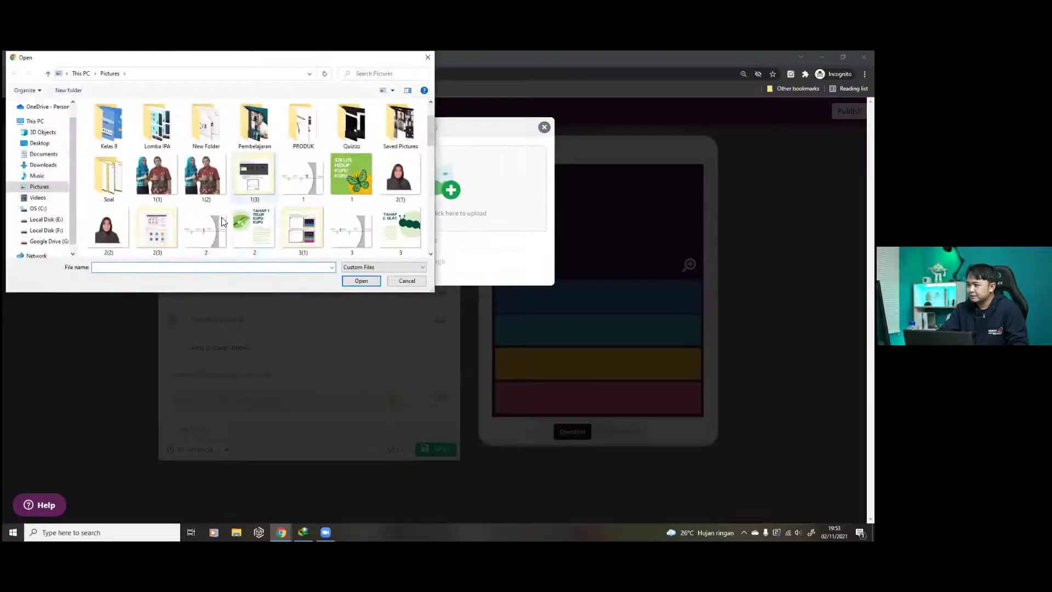
pyautogui.doubleClick(153, 229)
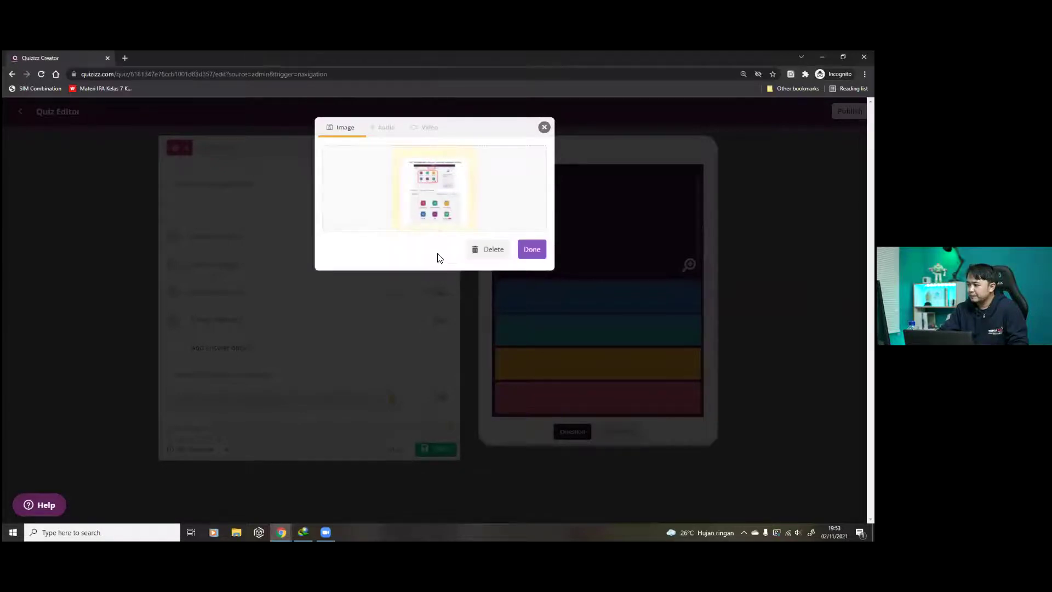
pyautogui.click(528, 249)
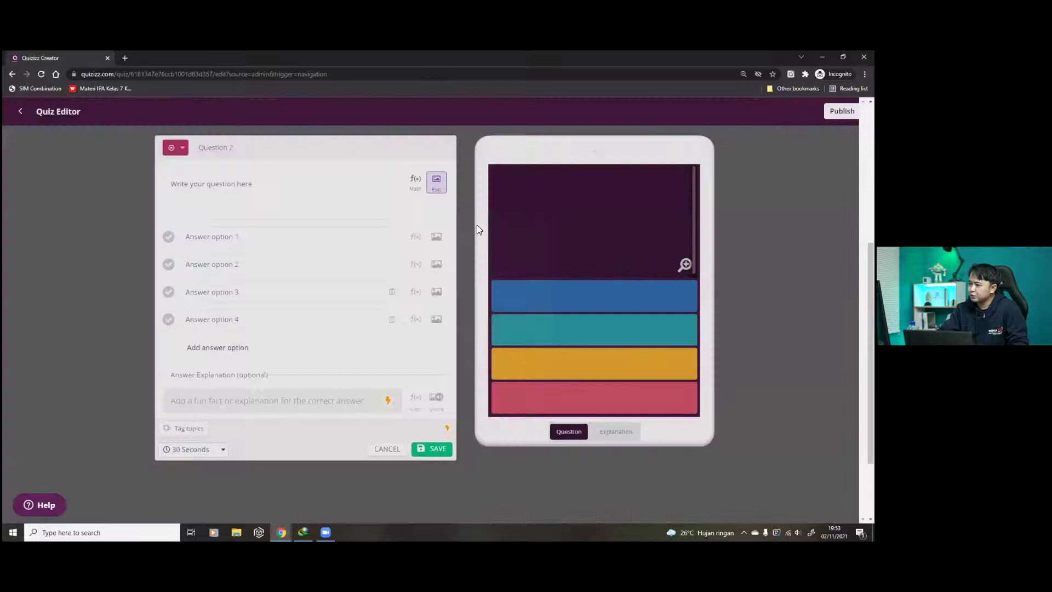
# Step: Upload the red "BESARAN DAN SATUAN" slide from Pictures as the image for question 2's answer option 1
pyautogui.click(447, 239)
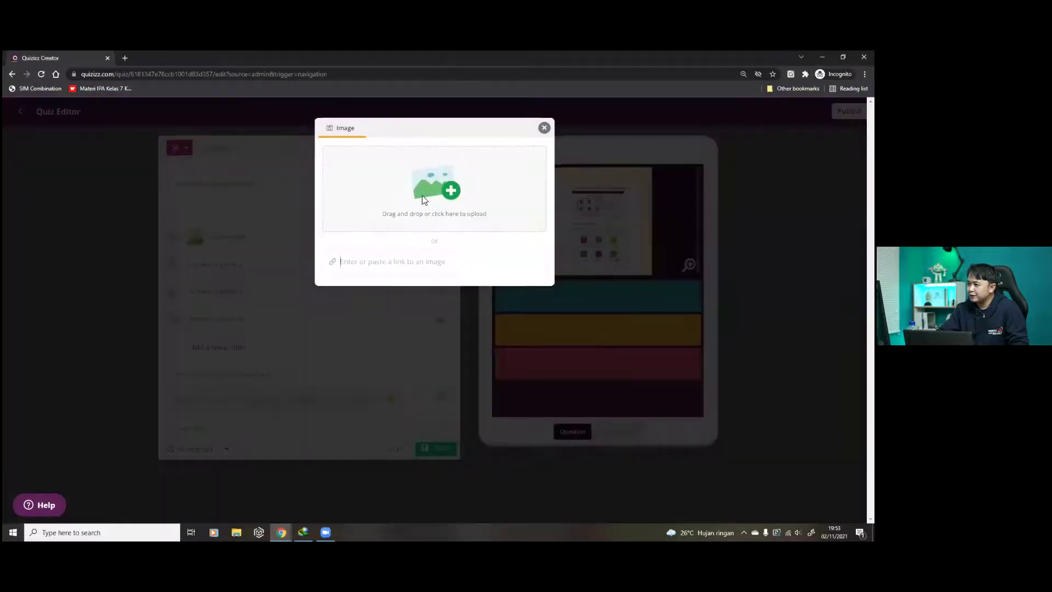
pyautogui.click(422, 195)
pyautogui.scroll(-5, 182, 223)
pyautogui.scroll(2, 265, 133)
pyautogui.doubleClick(257, 126)
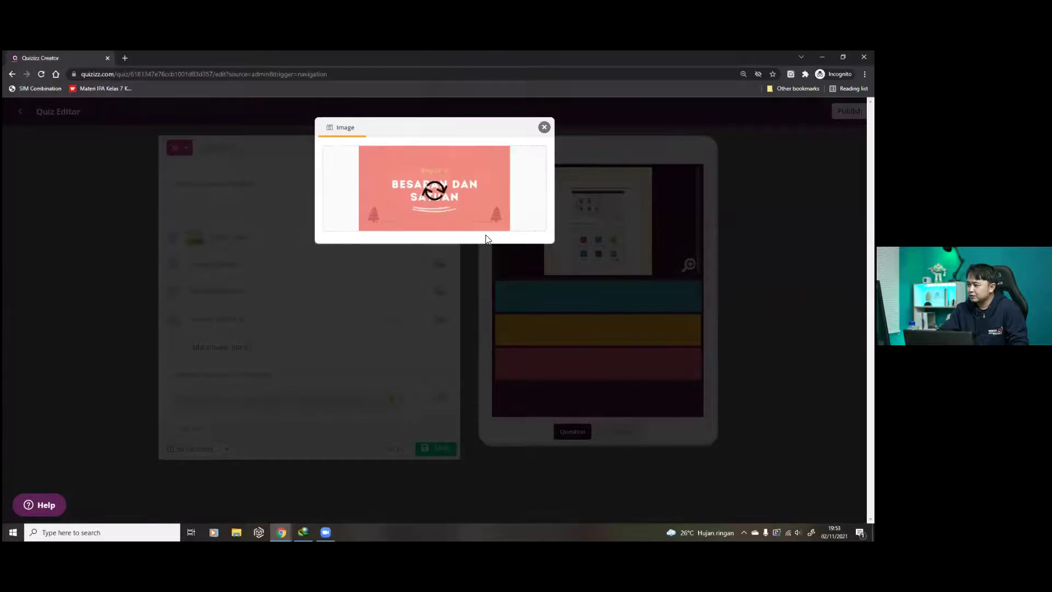
pyautogui.click(518, 247)
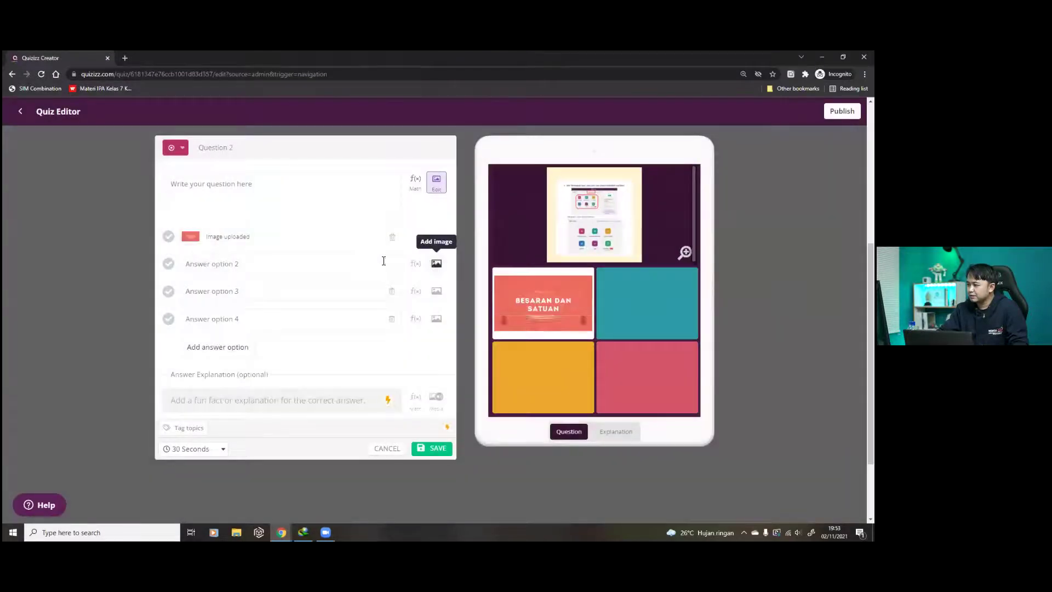
# Step: Upload a slide picture with a red header from Pictures as the image for question 2's answer option 2
pyautogui.click(436, 263)
pyautogui.click(364, 228)
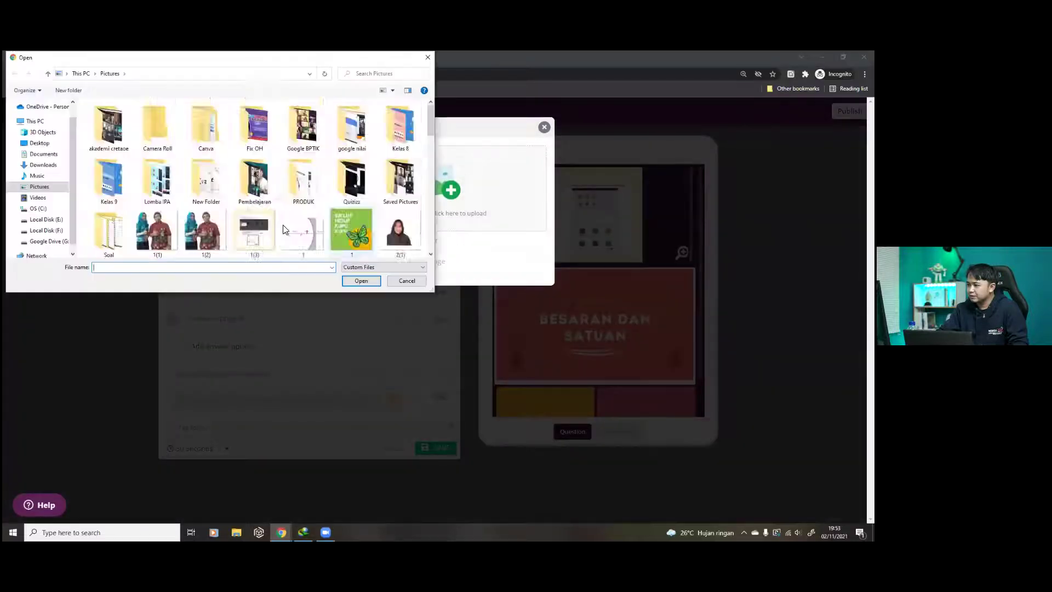
pyautogui.scroll(-5, 284, 229)
pyautogui.doubleClick(306, 176)
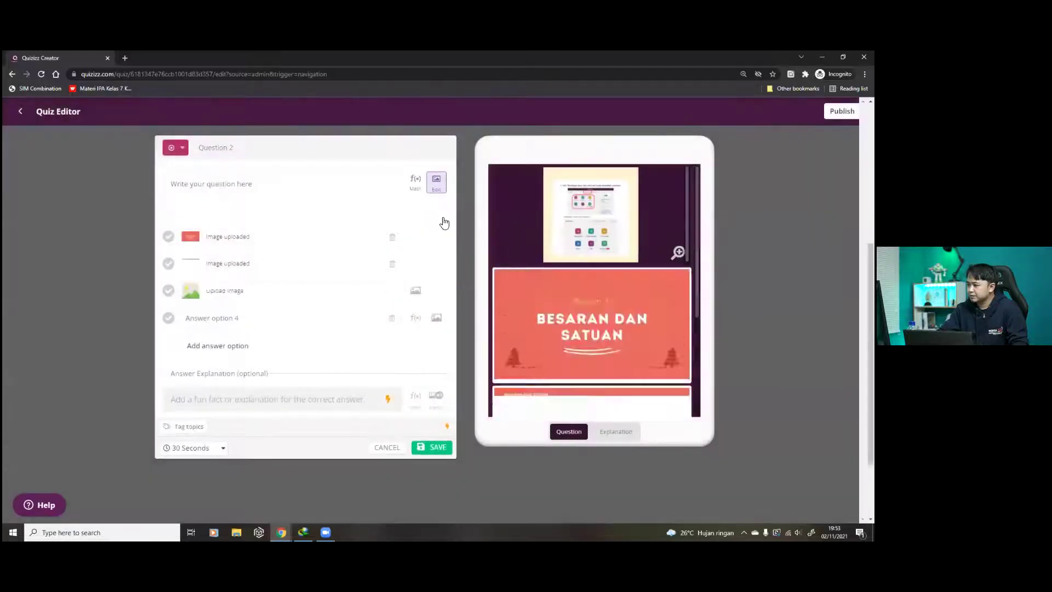
# Step: Upload red slide picture 18 from Pictures as the image for question 2's answer option 3
pyautogui.click(415, 290)
pyautogui.click(420, 206)
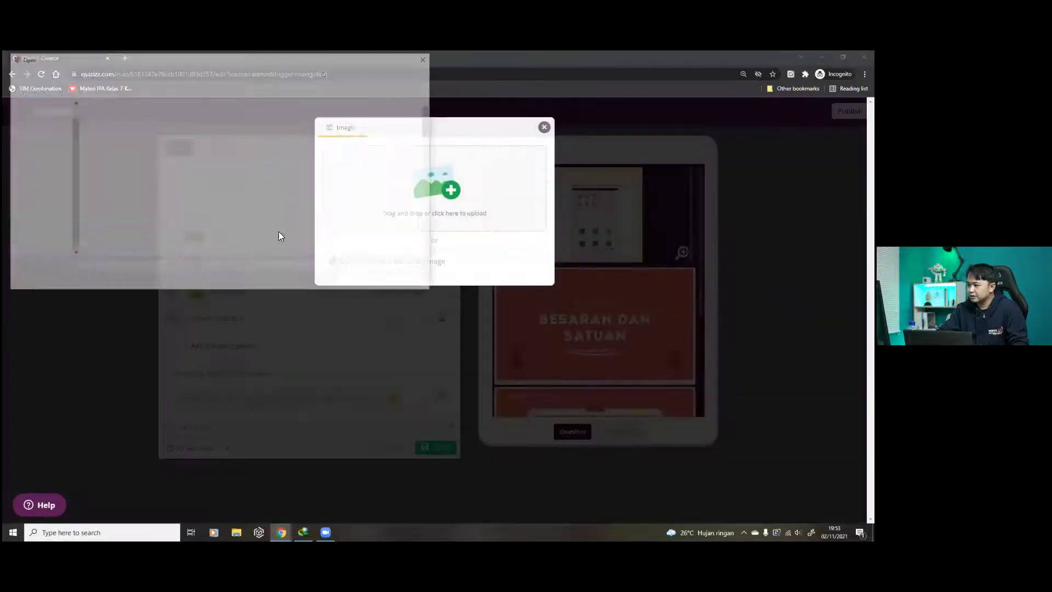
pyautogui.doubleClick(359, 231)
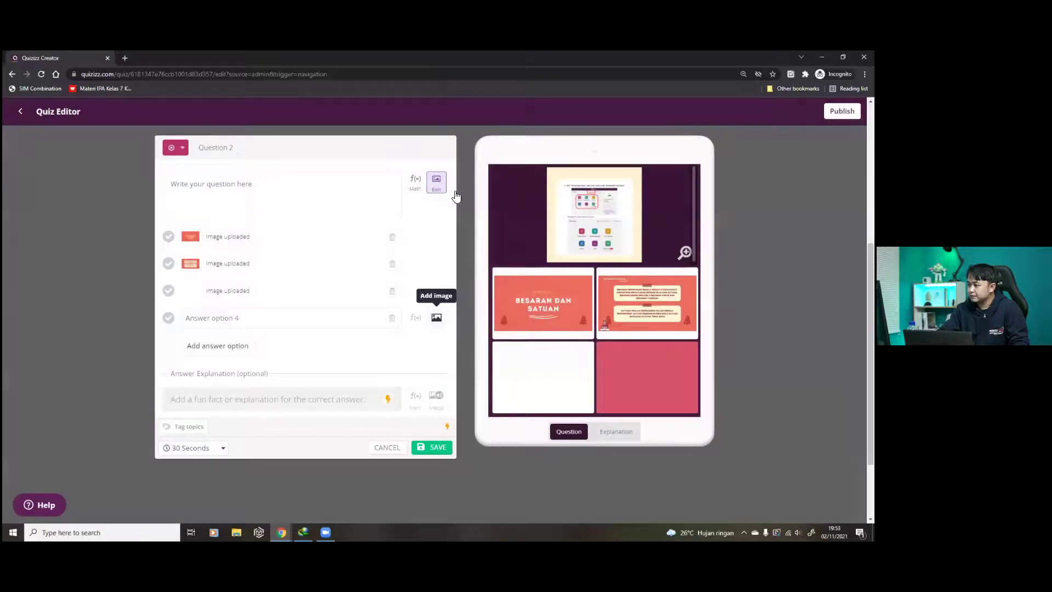
# Step: Upload red slide picture 19 as the image for question 2's answer option 4, and save the question with option 1 marked correct
pyautogui.click(437, 319)
pyautogui.click(427, 203)
pyautogui.scroll(-10, 269, 217)
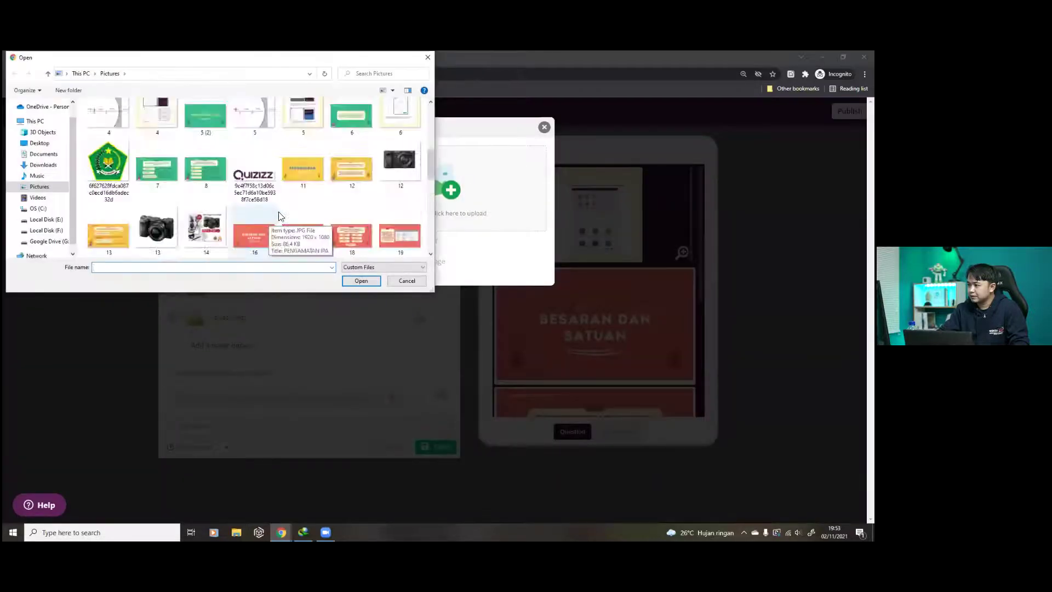
pyautogui.doubleClick(408, 134)
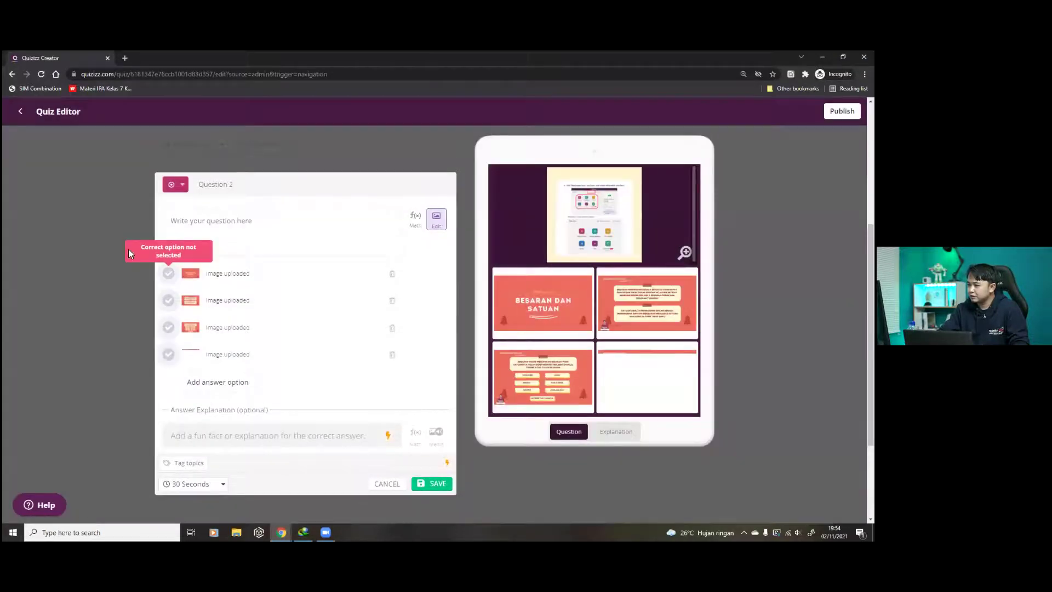
pyautogui.click(169, 273)
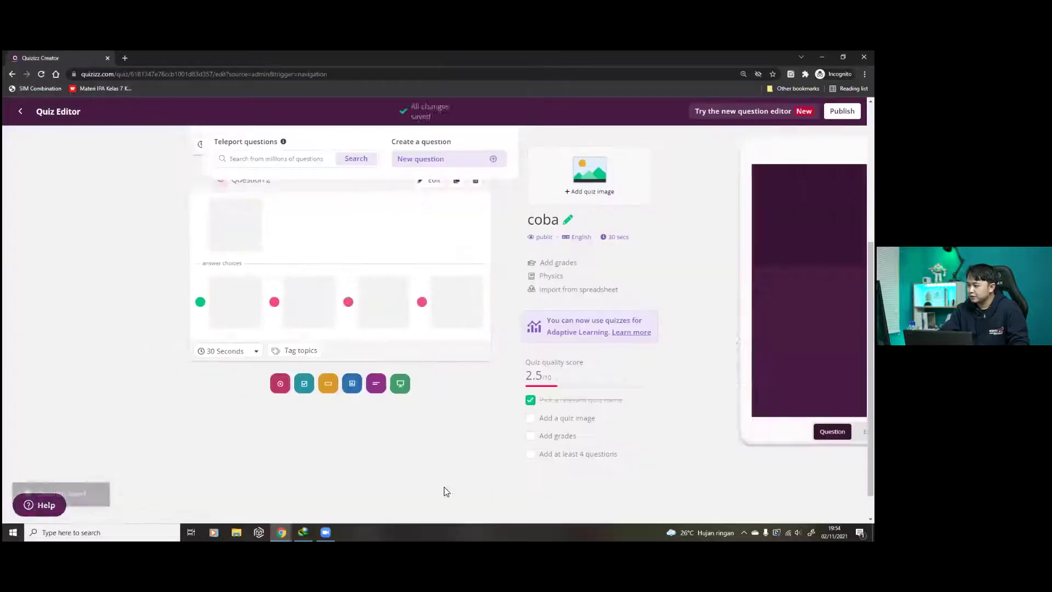
# Step: Add a third multiple-choice question and upload picture 11, the yellow "PENGUKURAN" slide, as its question image
pyautogui.click(299, 384)
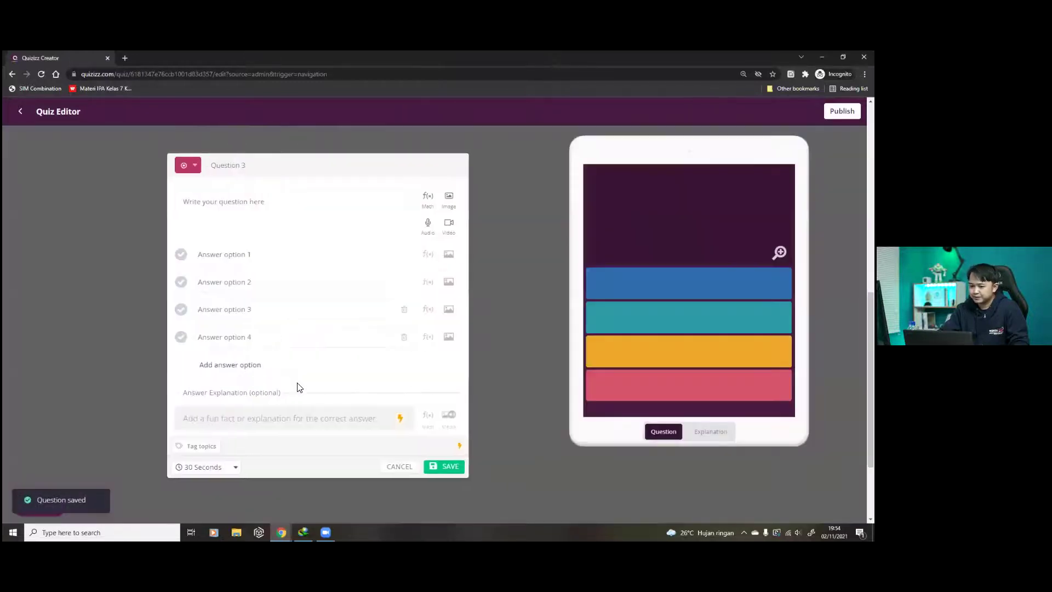
pyautogui.click(437, 183)
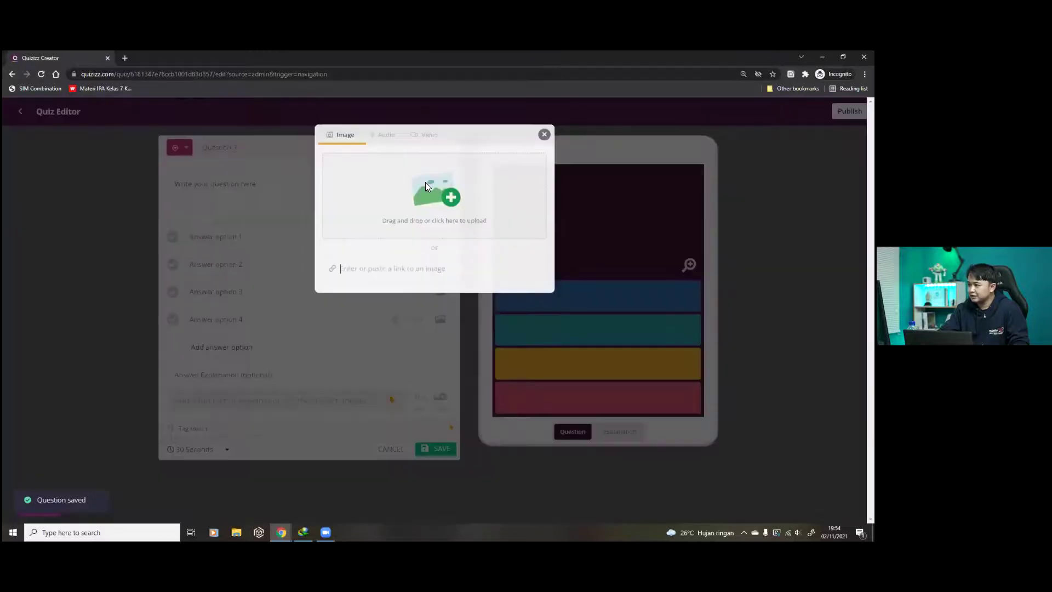
pyautogui.click(385, 185)
pyautogui.scroll(-10, 336, 232)
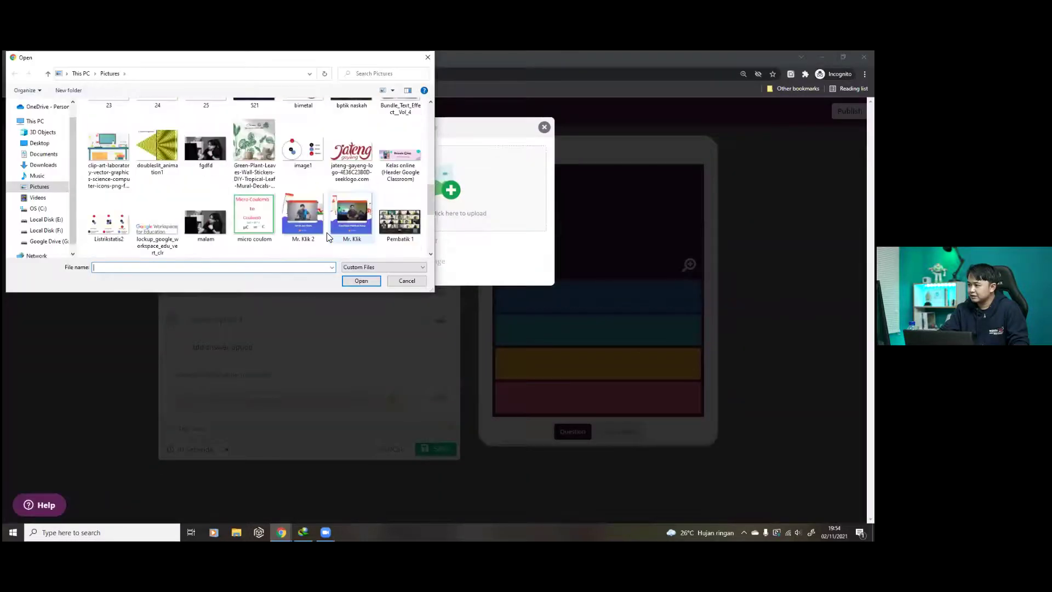
pyautogui.scroll(6, 229, 223)
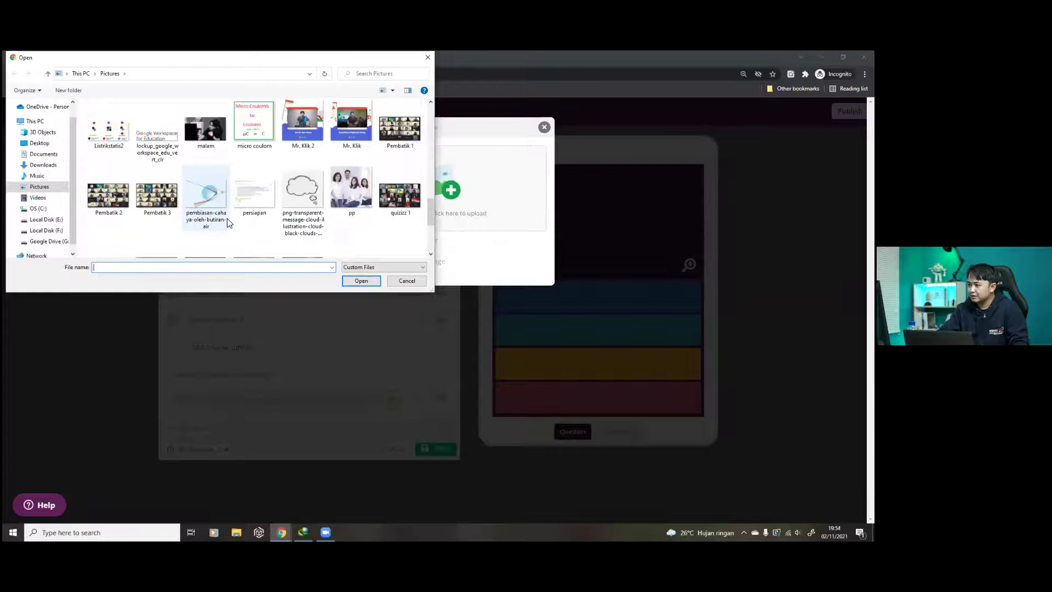
pyautogui.scroll(1, 235, 217)
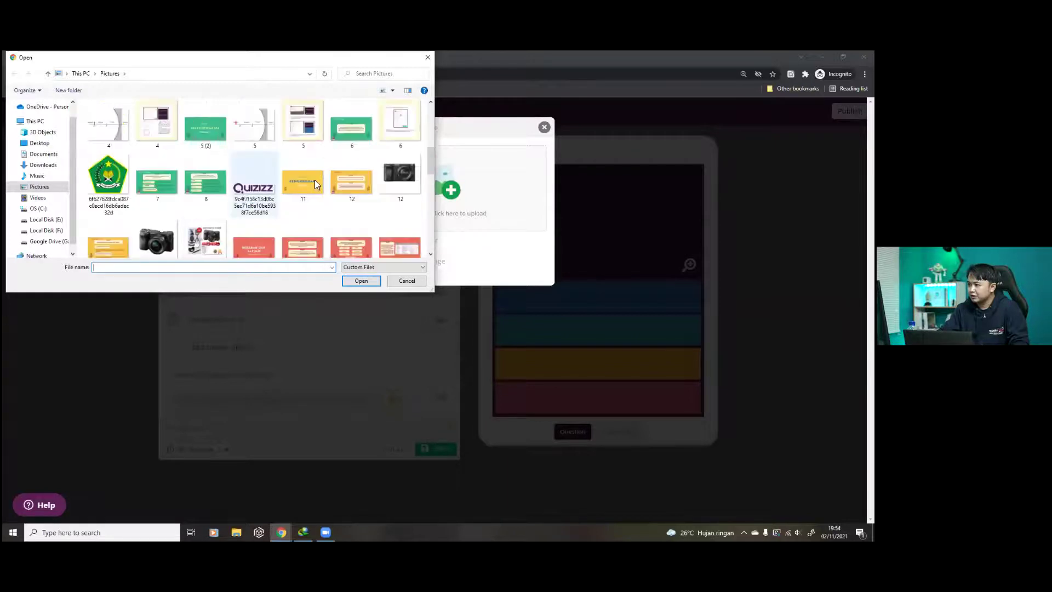
pyautogui.doubleClick(314, 180)
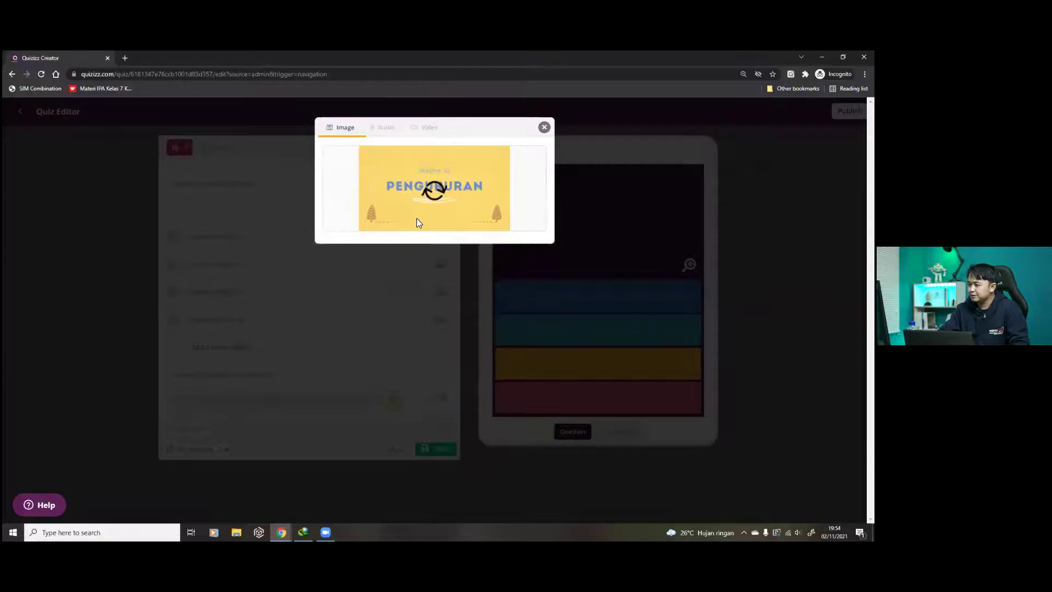
pyautogui.click(518, 256)
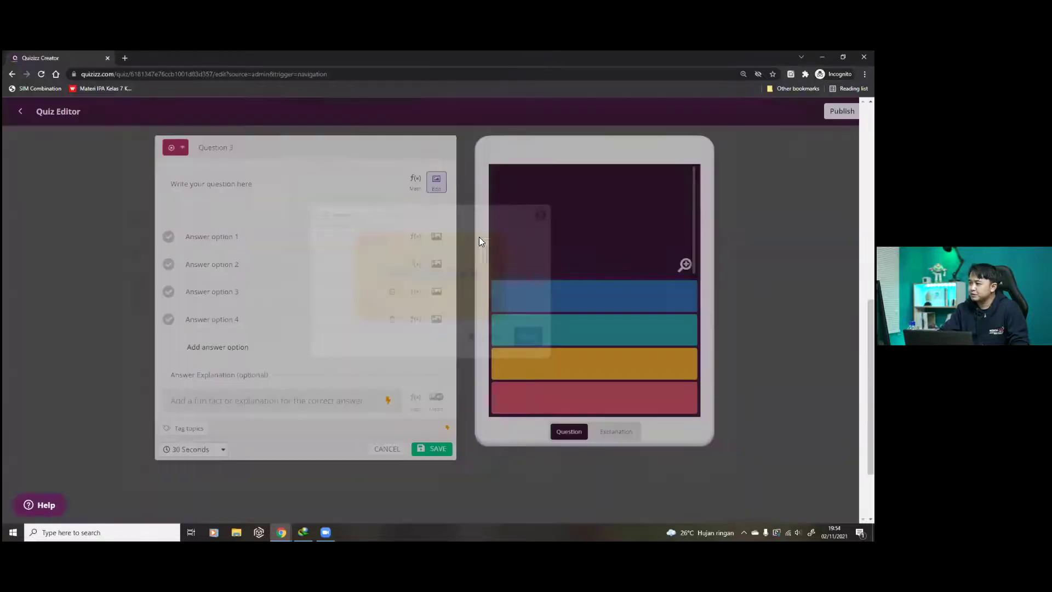
# Step: Upload yellow slide picture 12 from Pictures as the image for question 3's answer option 1
pyautogui.click(383, 240)
pyautogui.click(397, 212)
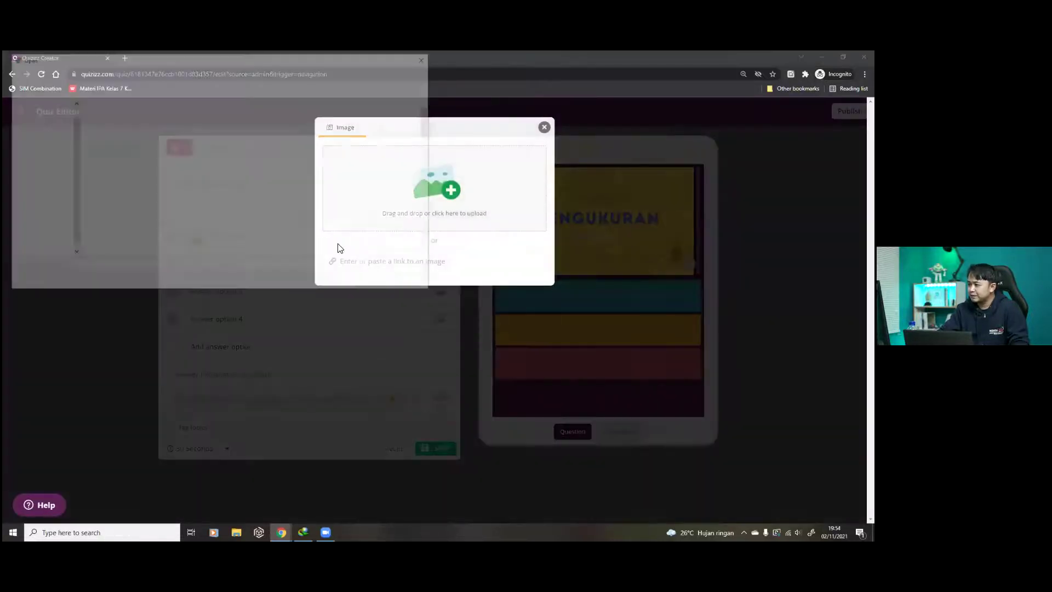
pyautogui.scroll(-5, 290, 224)
pyautogui.doubleClick(350, 222)
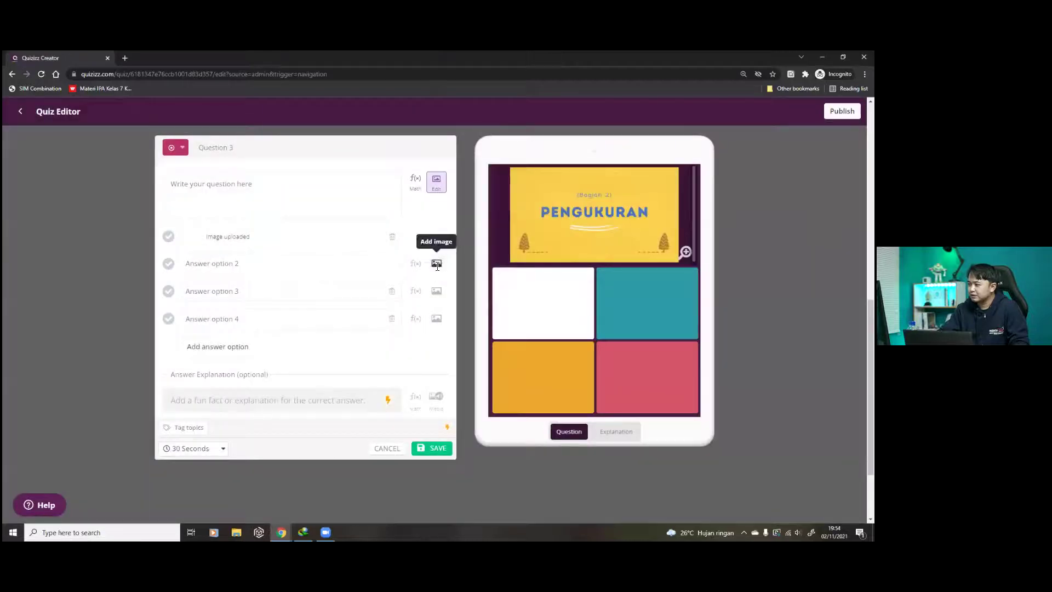
# Step: Upload yellow slide picture 13 from Pictures as the image for question 3's answer option 2
pyautogui.click(438, 264)
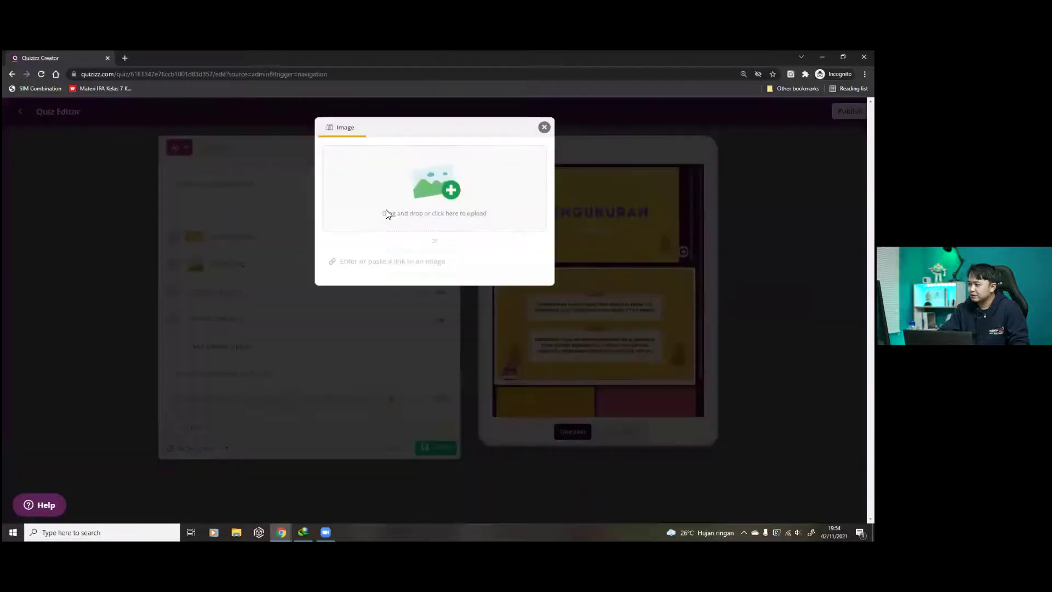
pyautogui.click(388, 211)
pyautogui.scroll(-1, 225, 221)
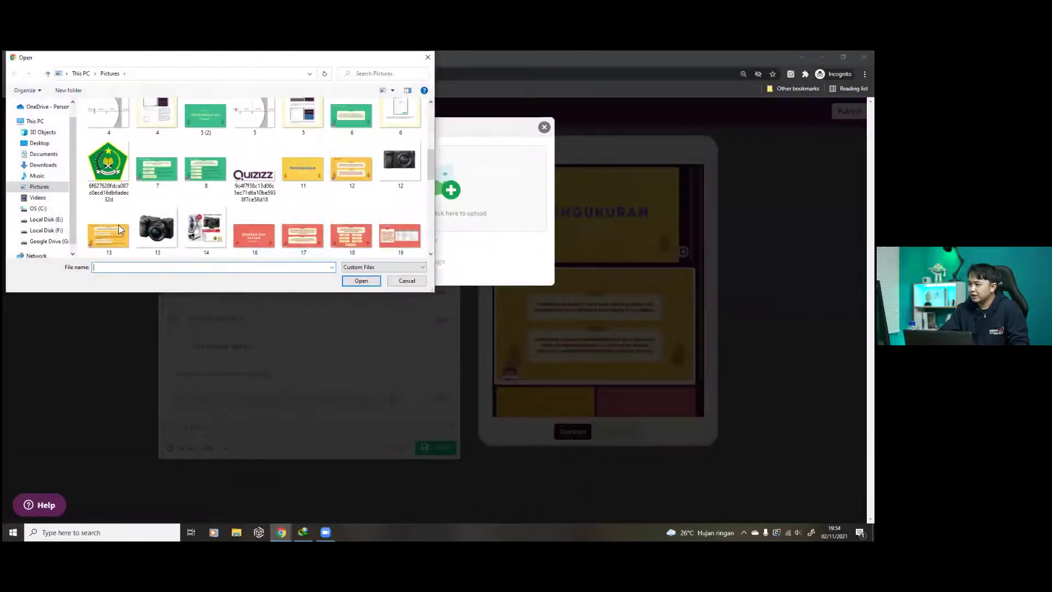
pyautogui.doubleClick(108, 222)
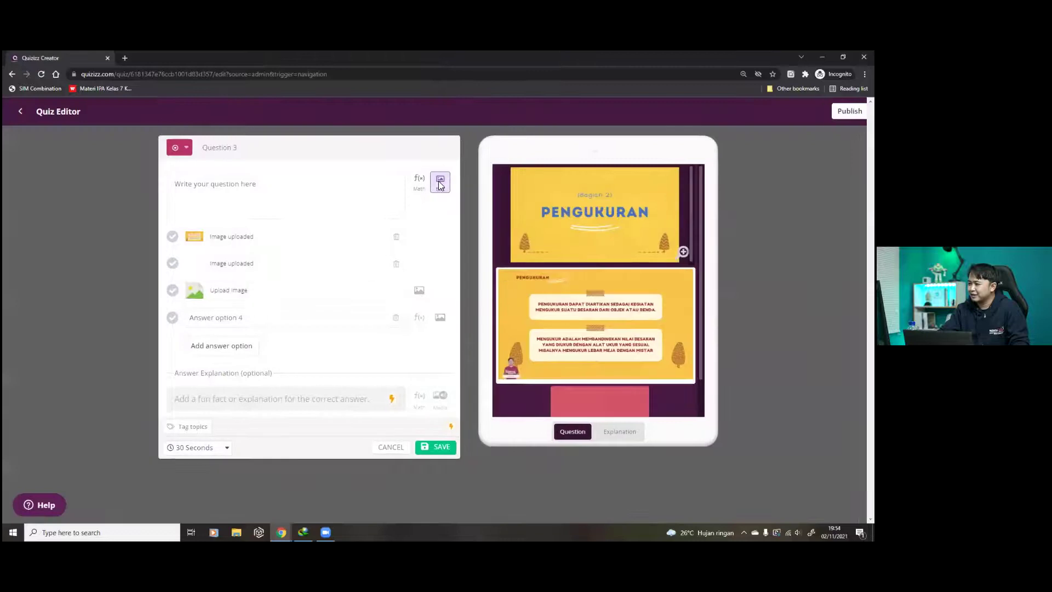
# Step: Upload green slide pictures for question 3's options 3 and 4, using picture 8 for option 4, and save the question with option 2 correct
pyautogui.click(436, 290)
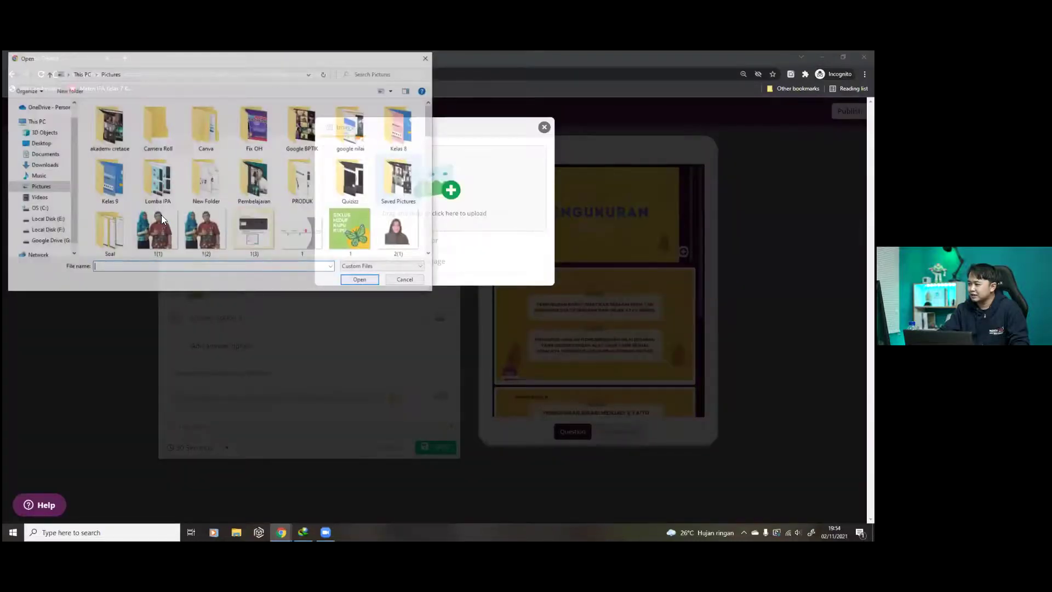
pyautogui.doubleClick(162, 217)
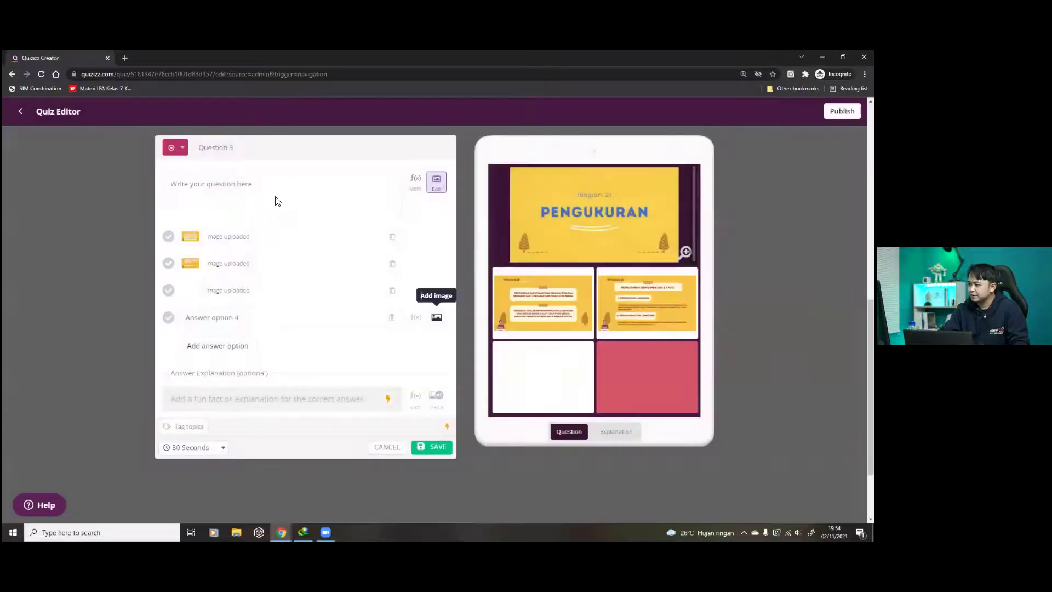
pyautogui.click(437, 316)
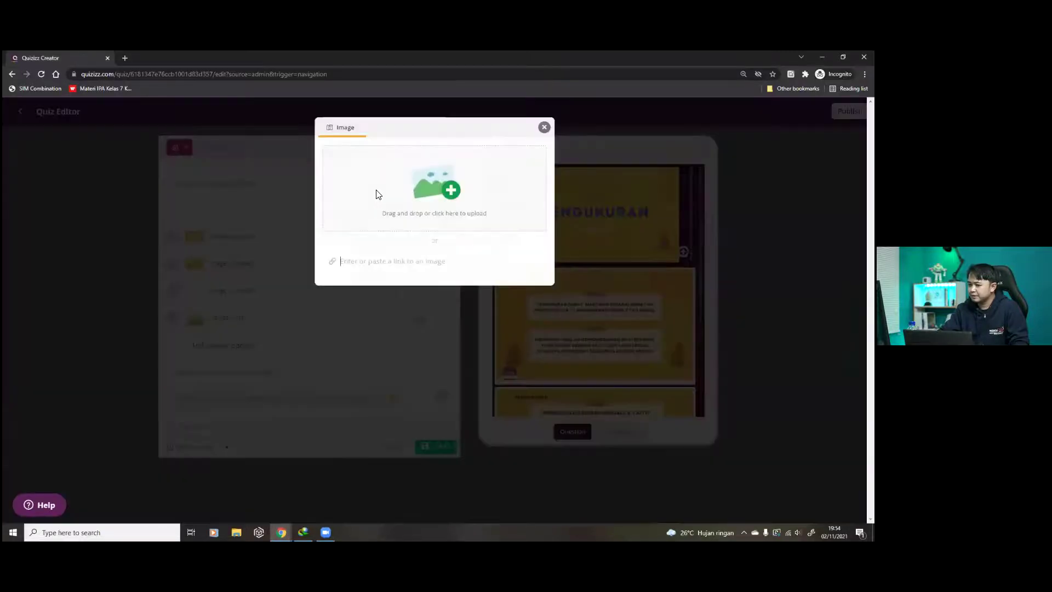
pyautogui.click(347, 198)
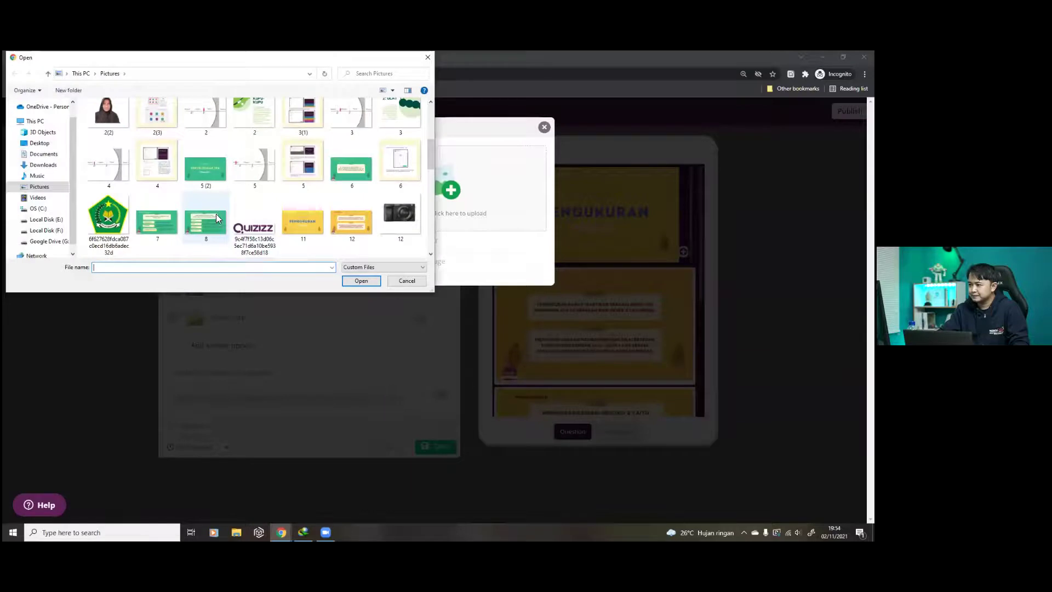
pyautogui.doubleClick(218, 218)
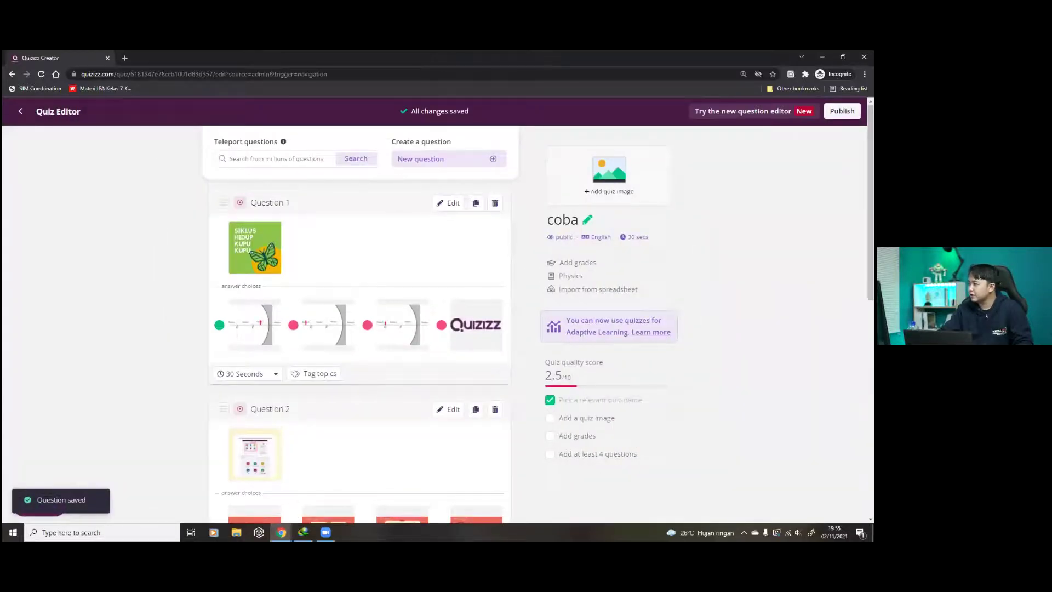
# Step: Upload the green "SIKLUS HIDUP KUPU KUPU" butterfly picture as the quiz's title image
pyautogui.click(636, 177)
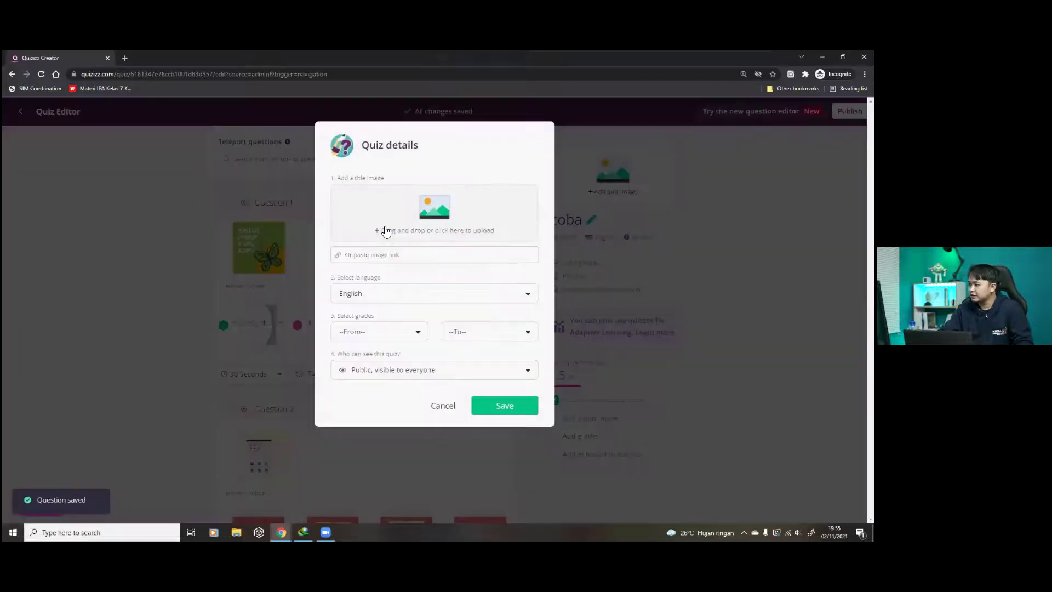
pyautogui.click(383, 222)
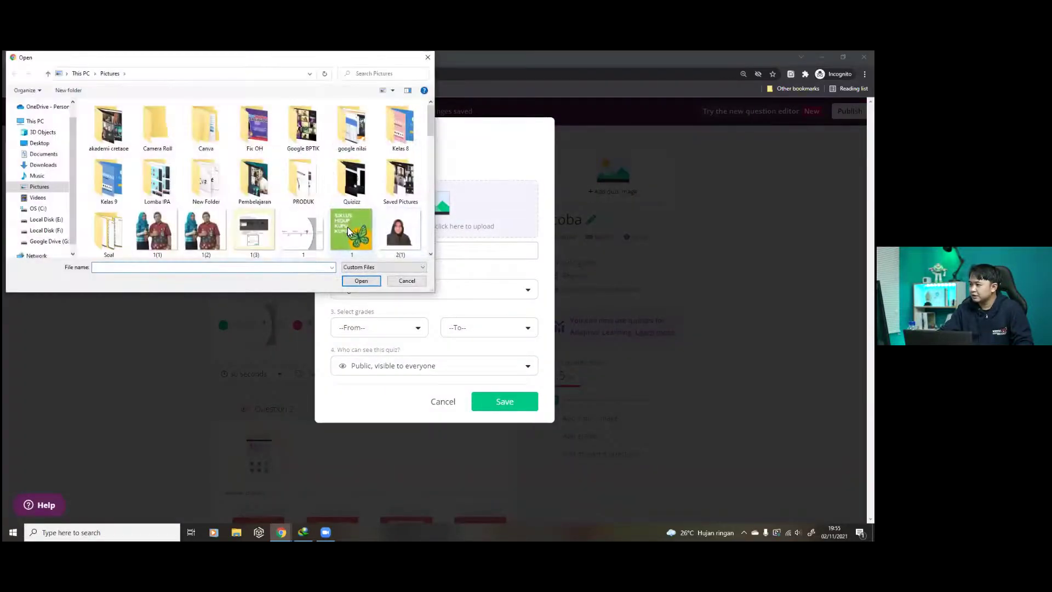
pyautogui.doubleClick(355, 226)
# Step: Set the quiz language to Indonesian and the grade range to 11th through 11th
pyautogui.click(384, 289)
pyautogui.click(357, 341)
pyautogui.click(385, 329)
pyautogui.scroll(-3, 366, 373)
pyautogui.click(364, 368)
# Step: Make the quiz private, visible only to its owner, and save the quiz details
pyautogui.click(437, 366)
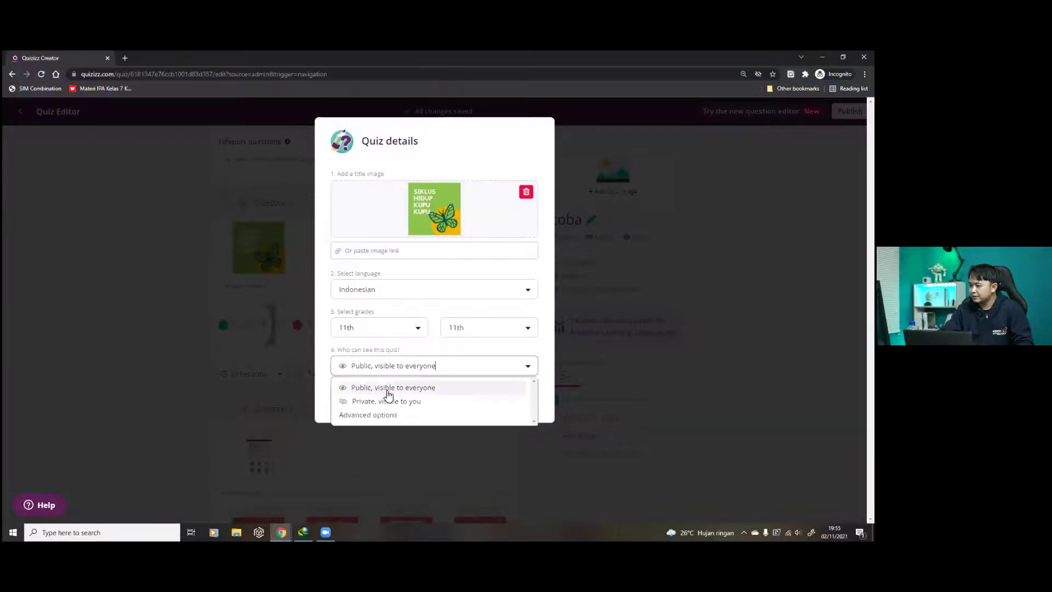
pyautogui.click(383, 400)
pyautogui.click(494, 409)
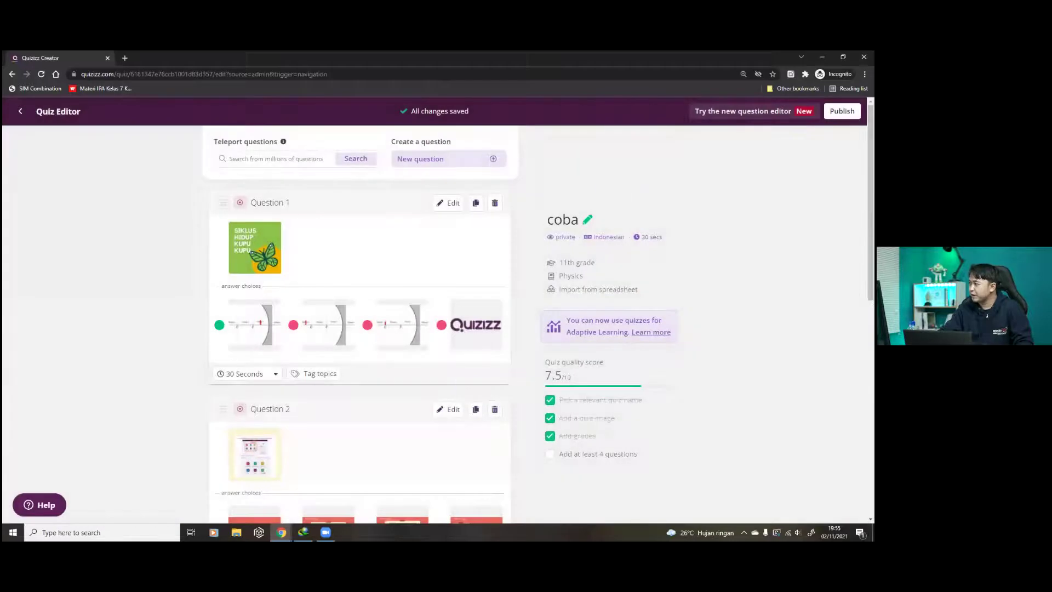
# Step: Review the images, answer choices and marked correct answers of the three quiz questions
pyautogui.scroll(-5, 65, 504)
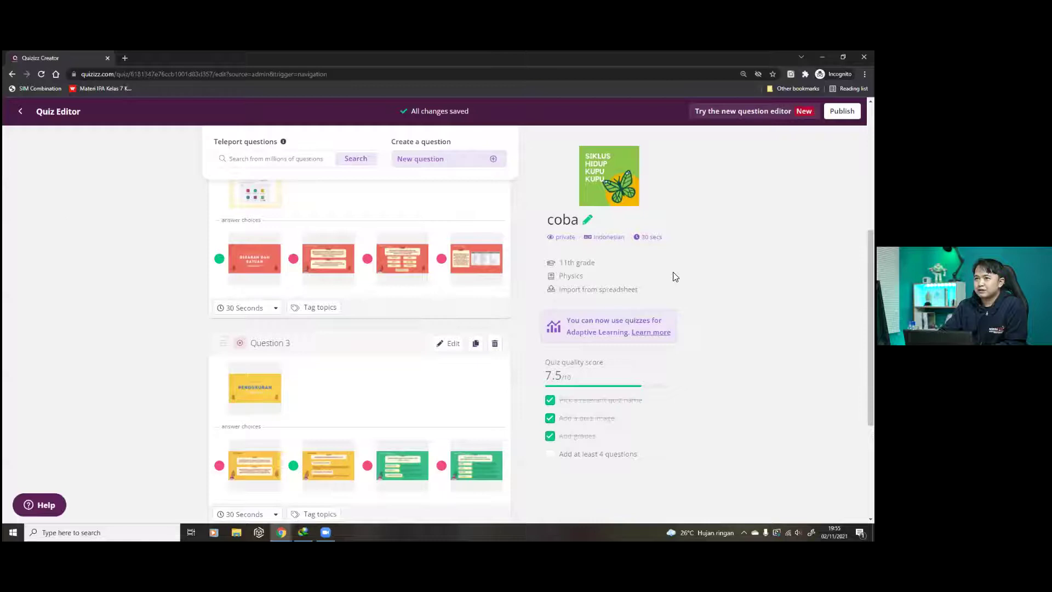
pyautogui.scroll(5, 675, 277)
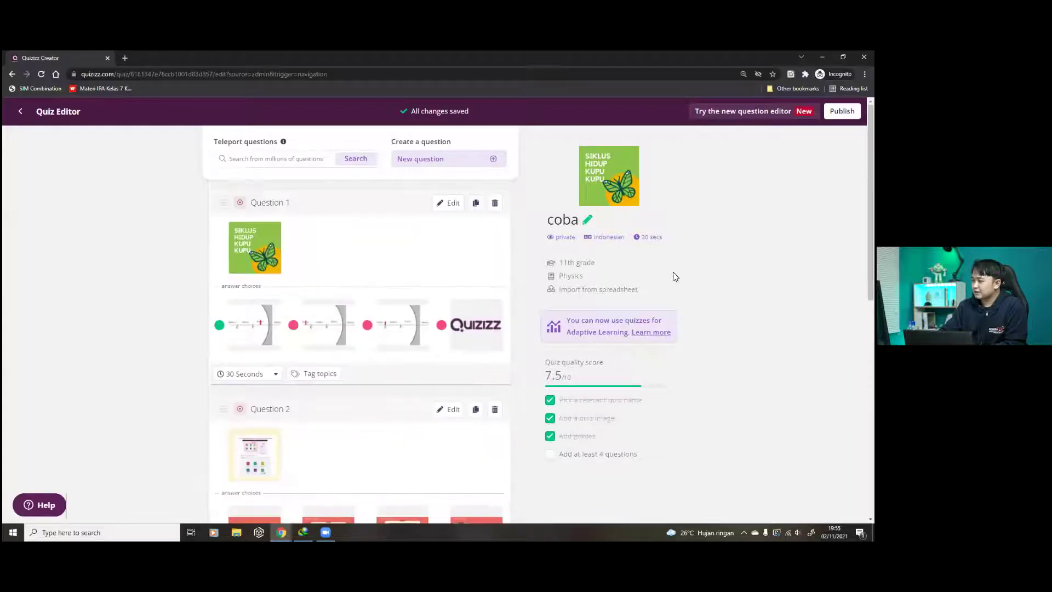
pyautogui.scroll(-3, 675, 277)
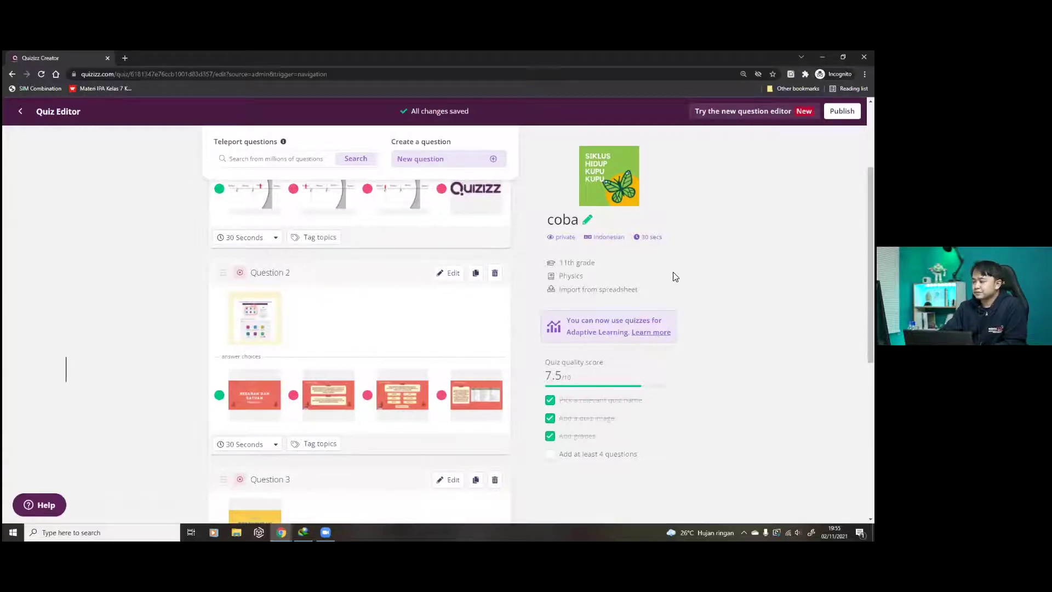
pyautogui.scroll(-2, 675, 276)
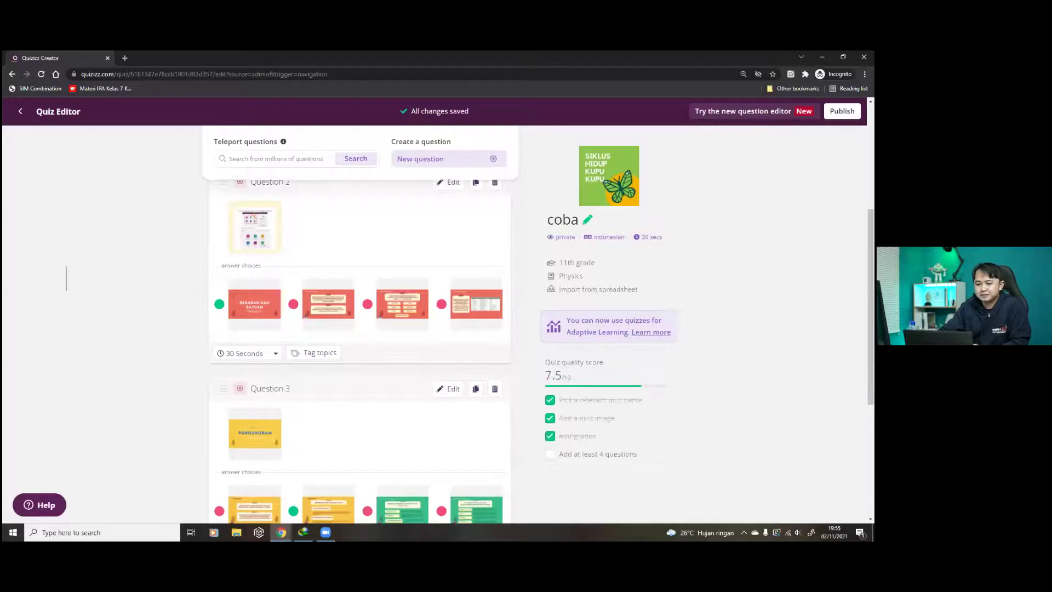
pyautogui.scroll(4, 66, 277)
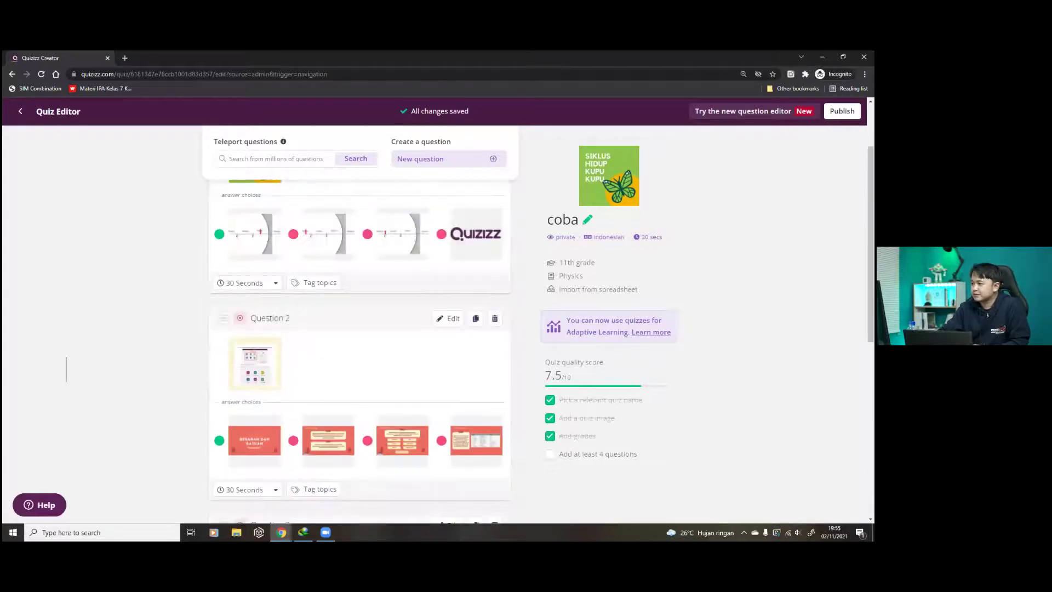
pyautogui.scroll(-3, 66, 363)
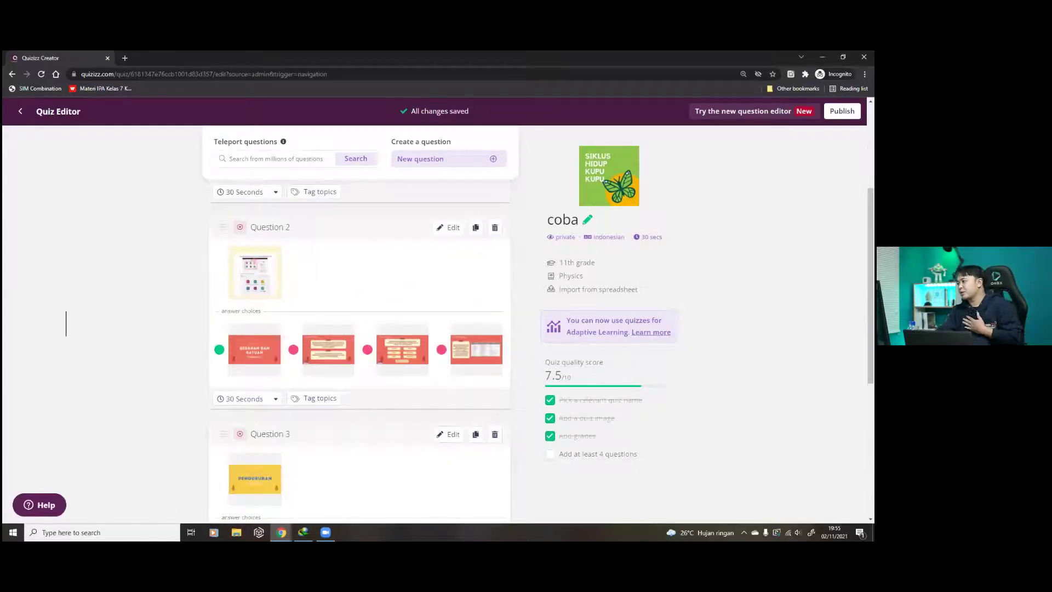
pyautogui.scroll(-5, 430, 329)
pyautogui.scroll(3, 436, 298)
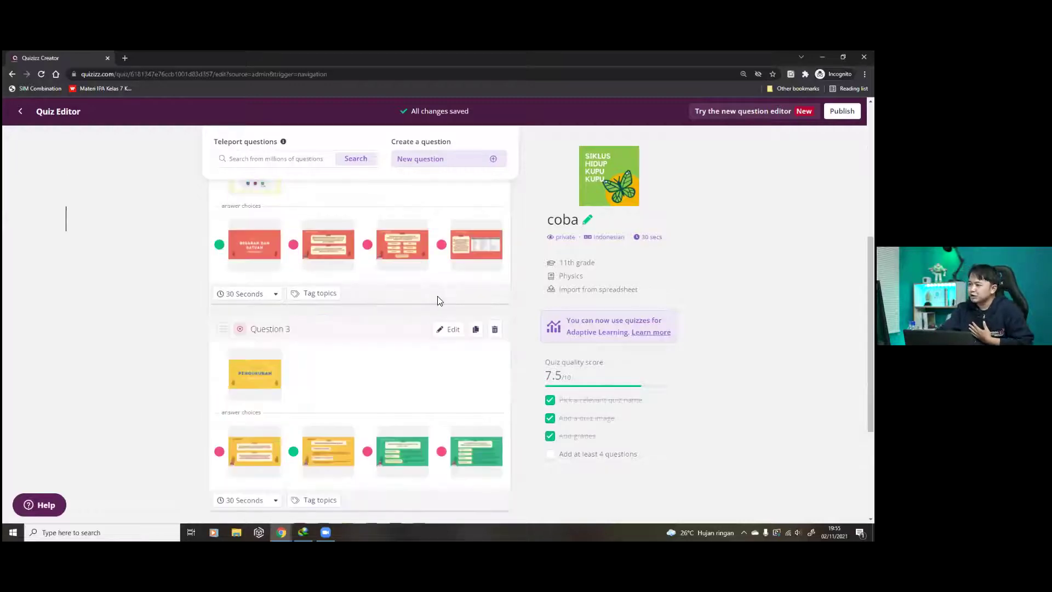
pyautogui.scroll(3, 424, 265)
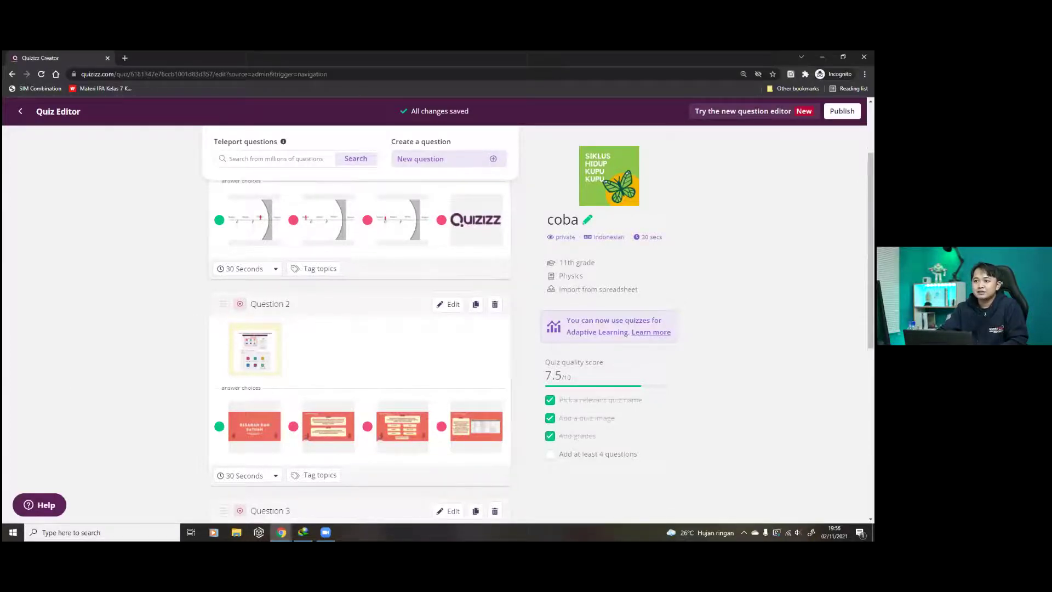
# Step: Publish the "coba" quiz
pyautogui.click(842, 110)
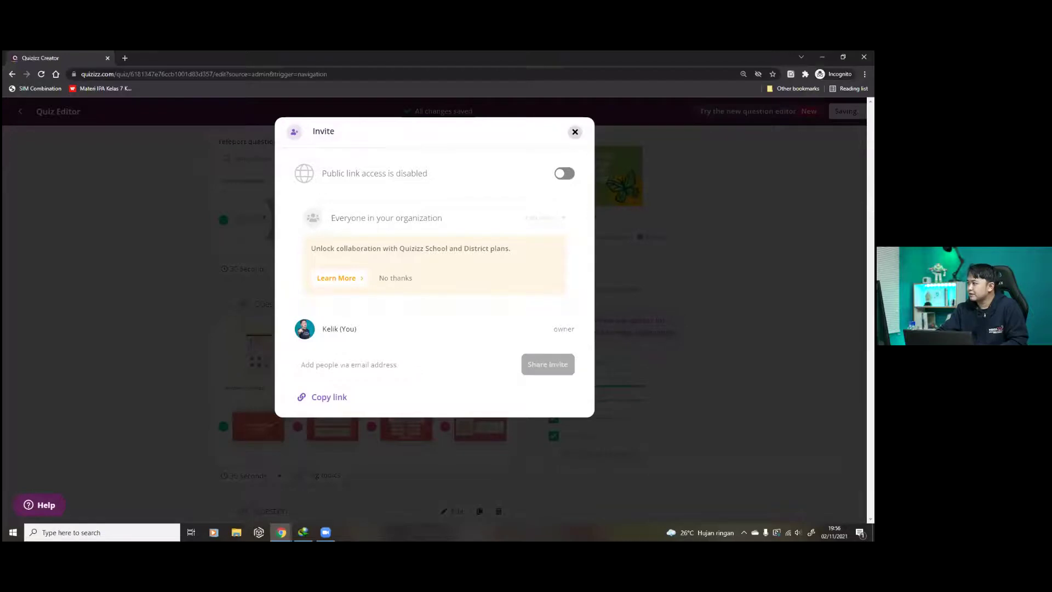
# Step: Dismiss the sharing invitation and review the three questions on the published "coba" quiz page
pyautogui.click(574, 131)
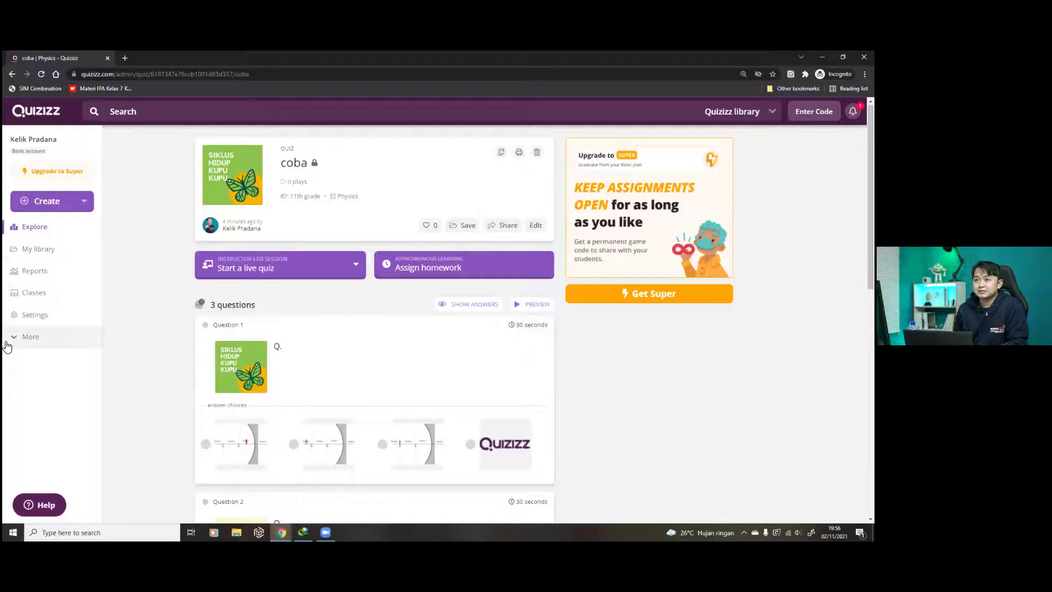
pyautogui.scroll(-5, 155, 372)
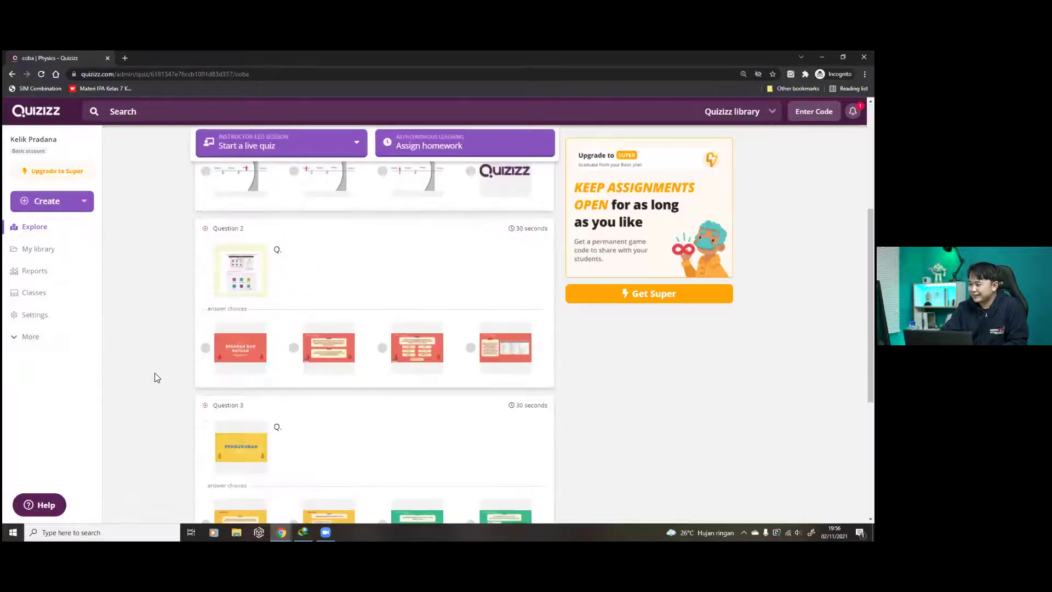
pyautogui.scroll(-3, 154, 372)
pyautogui.scroll(8, 155, 373)
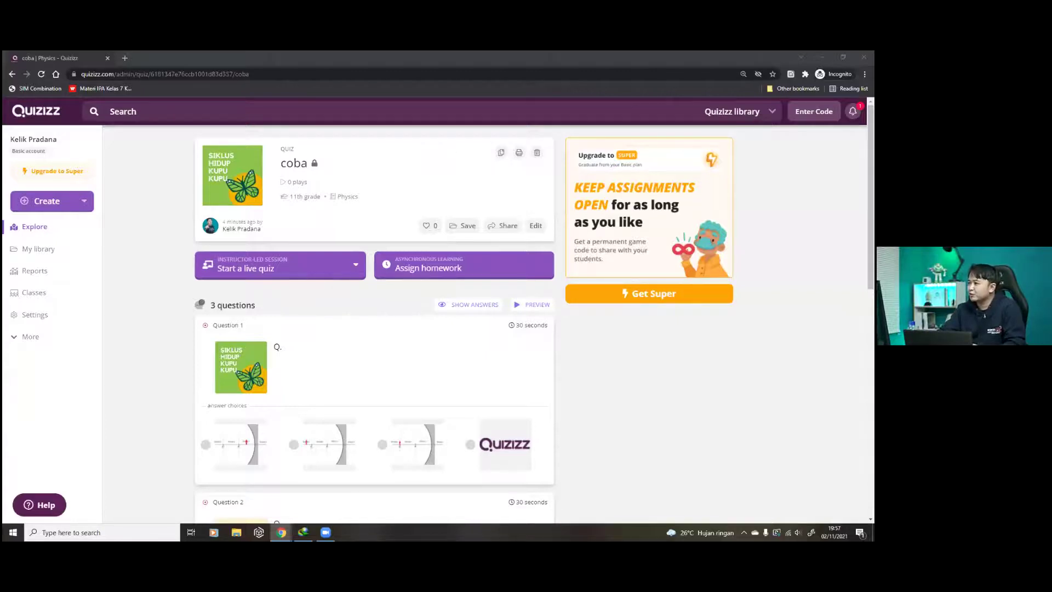
# Step: Switch to the other browser window with the school account and open the "Gaya" lesson from its own quiz library
pyautogui.hotkey('alt', 'Tab')
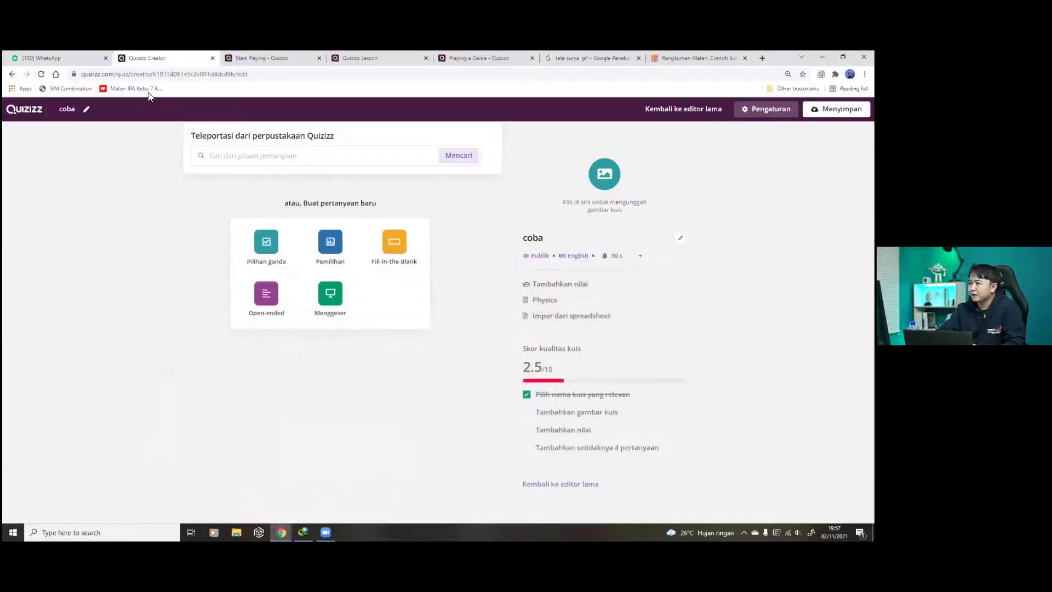
pyautogui.click(26, 109)
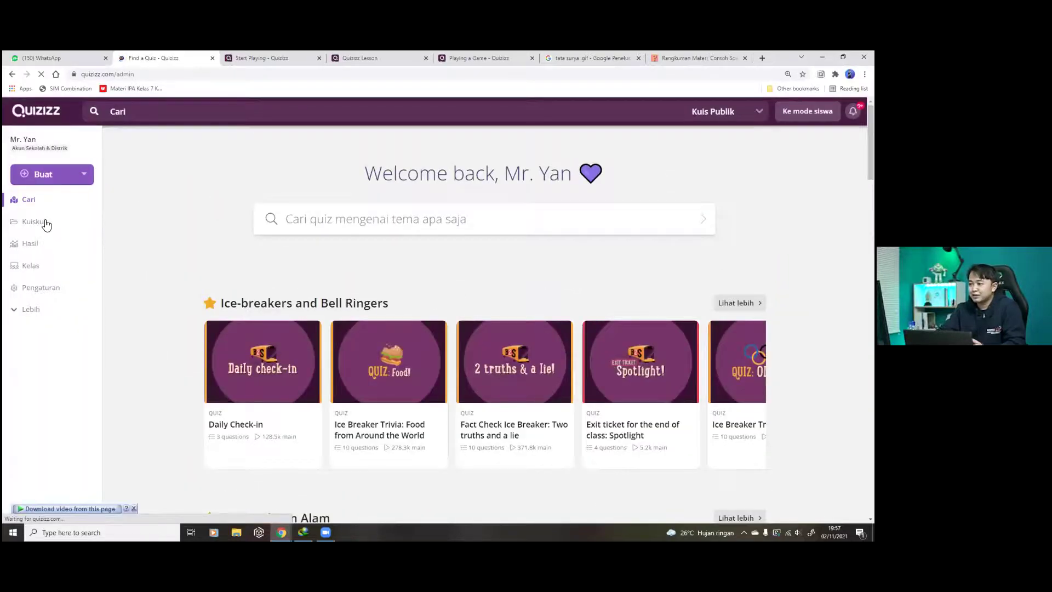
pyautogui.click(43, 222)
pyautogui.click(345, 207)
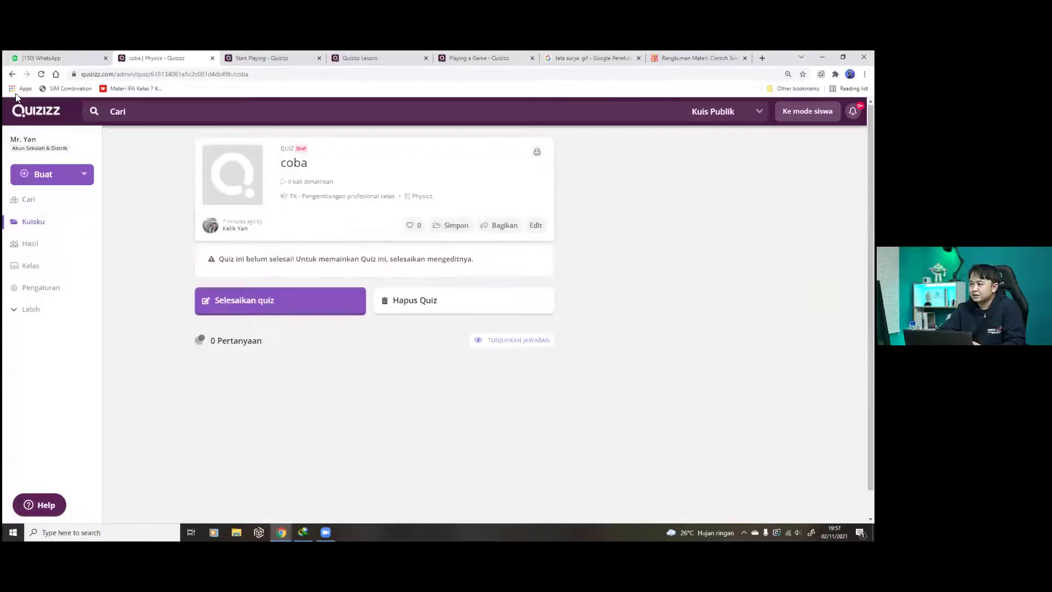
pyautogui.click(12, 75)
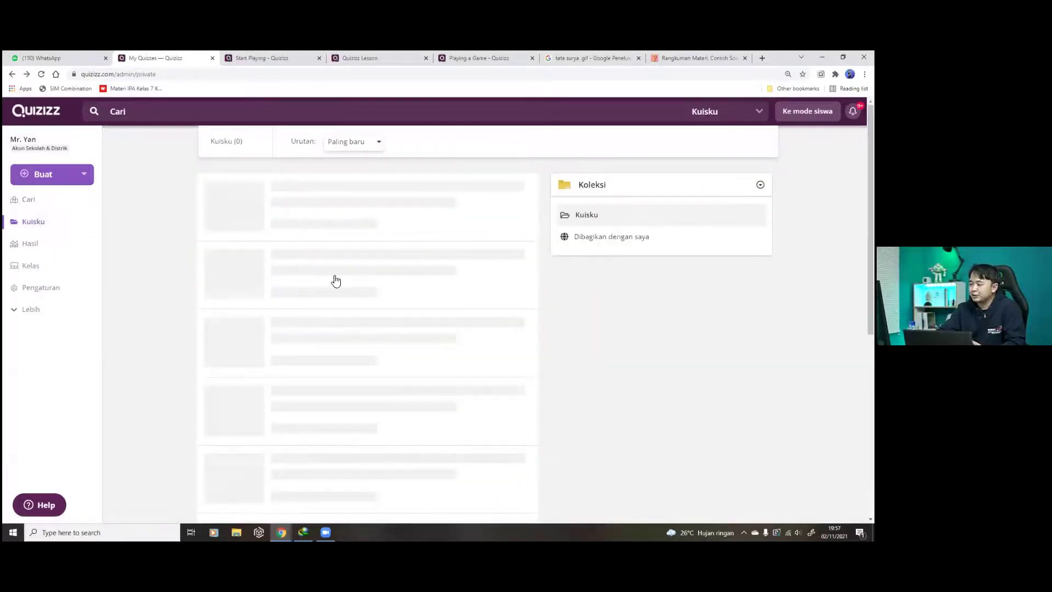
pyautogui.click(335, 280)
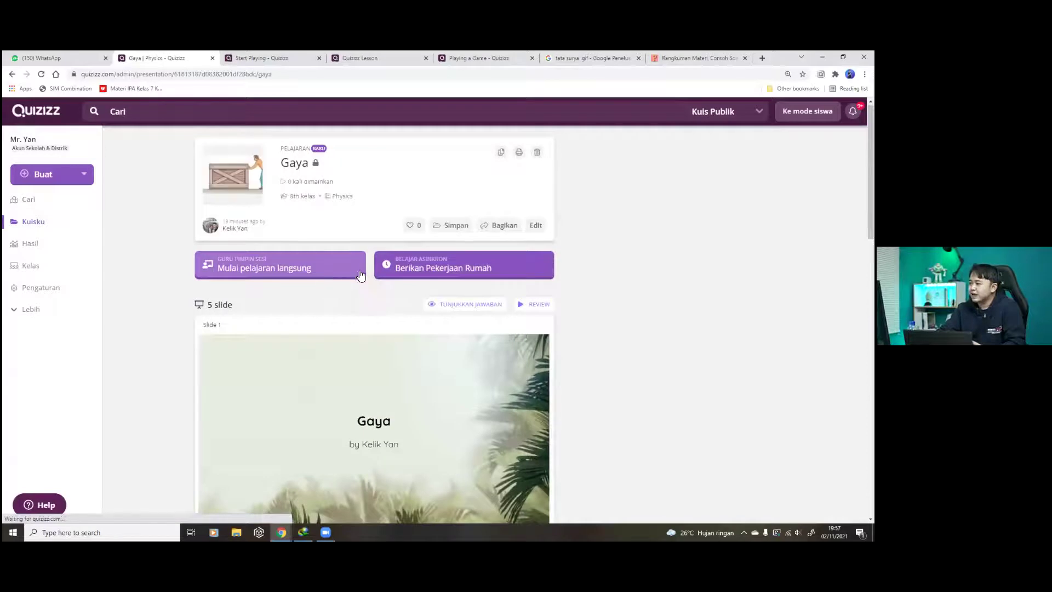
# Step: Check the sharing options and the live session settings of the "Gaya" lesson, and return to its overview
pyautogui.click(499, 227)
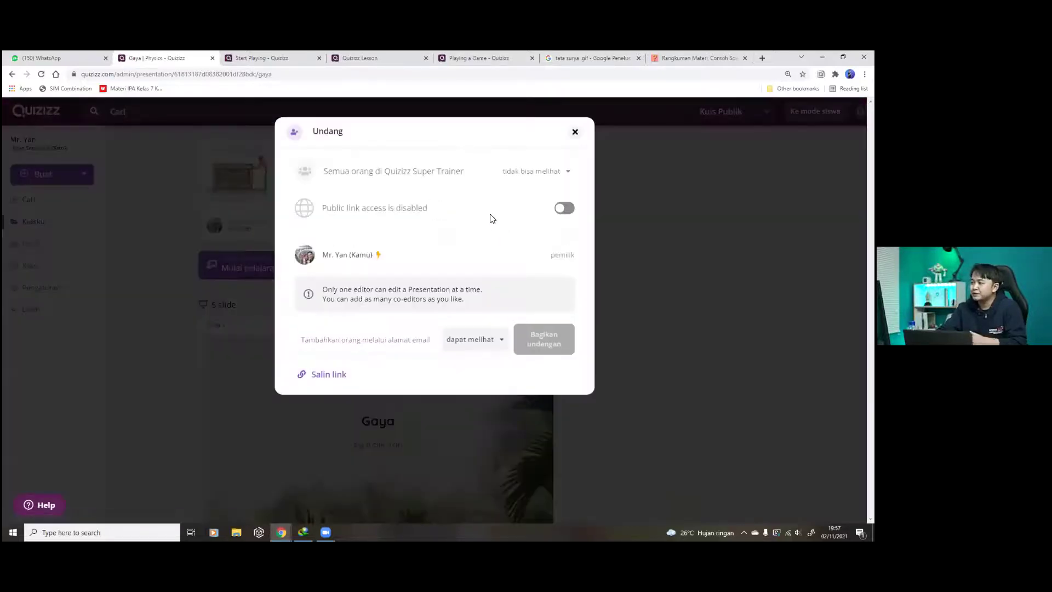
pyautogui.click(575, 133)
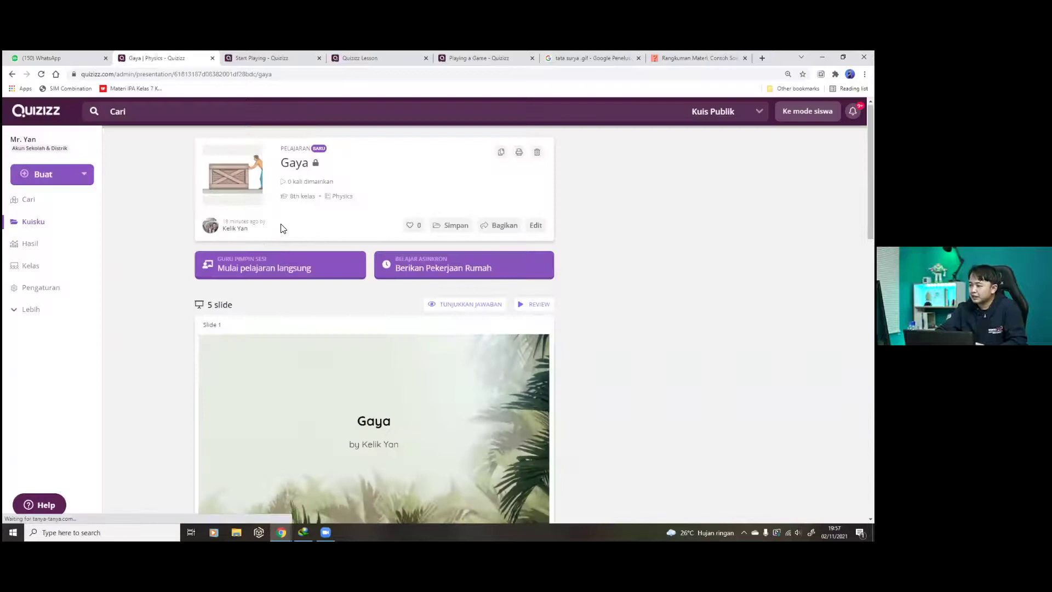
pyautogui.click(273, 268)
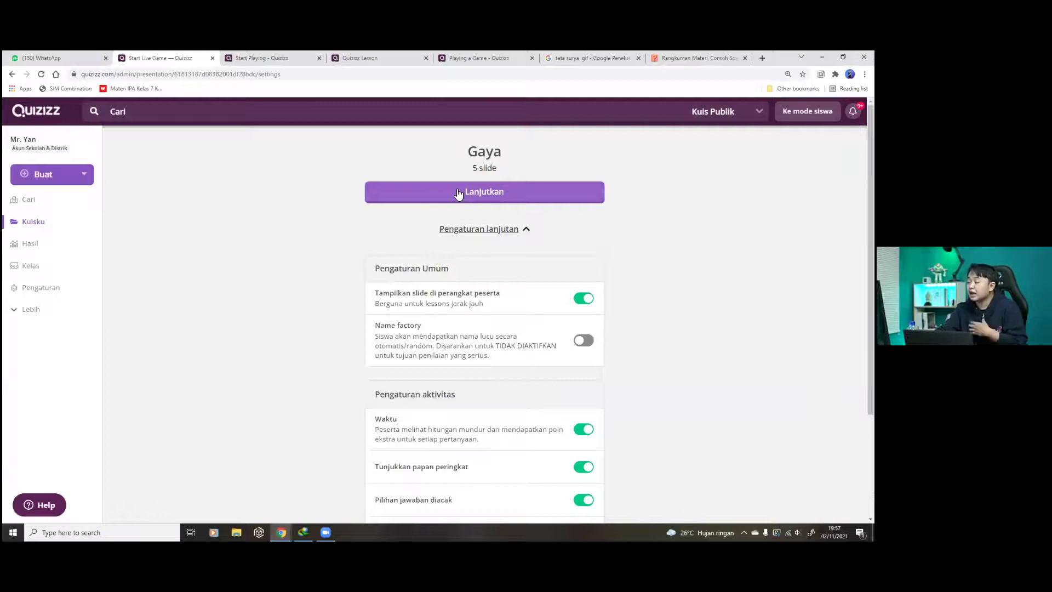
pyautogui.click(12, 76)
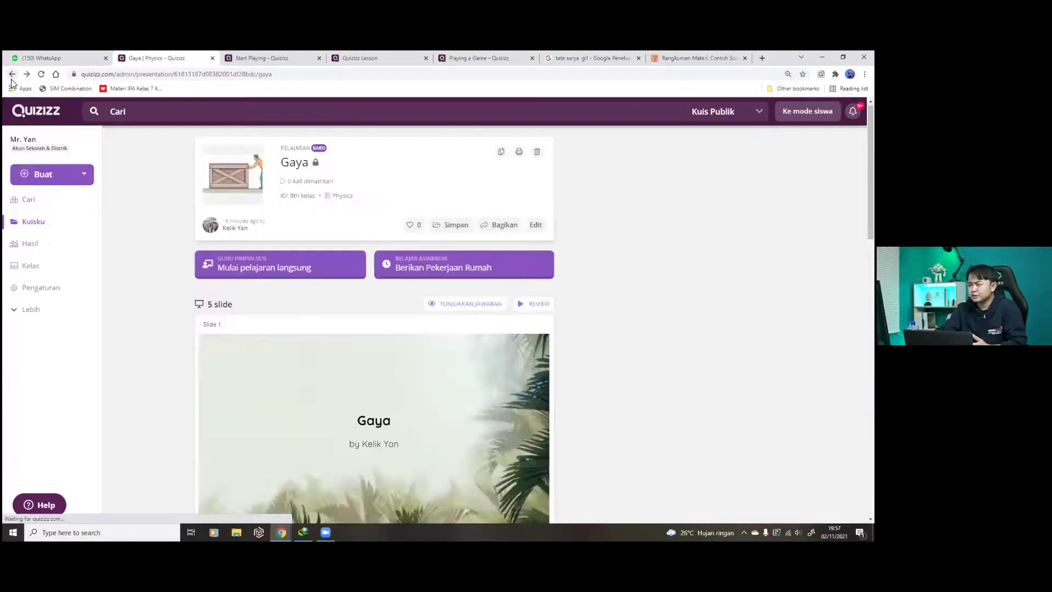
# Step: Assign the "Gaya" lesson as homework with a deadline of Wednesday, November 10 at 08:00 PM
pyautogui.click(460, 269)
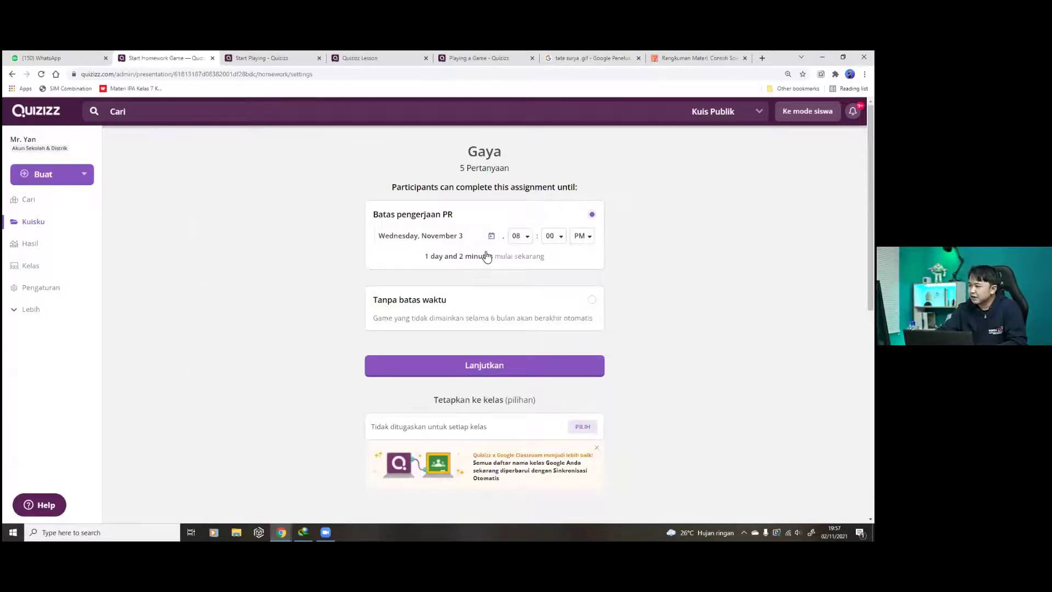
pyautogui.click(492, 237)
pyautogui.click(434, 326)
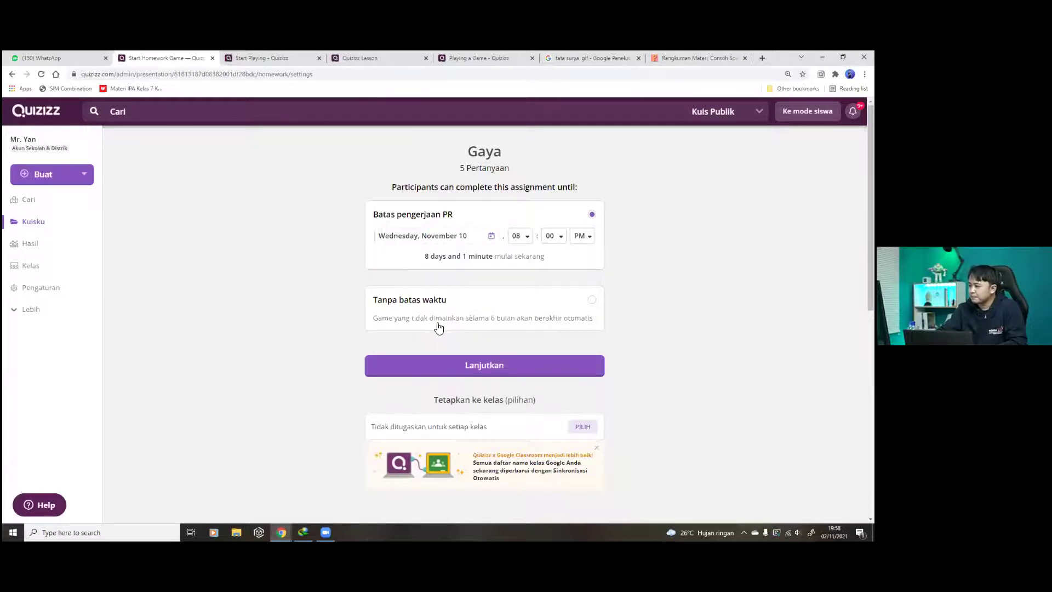
pyautogui.click(466, 365)
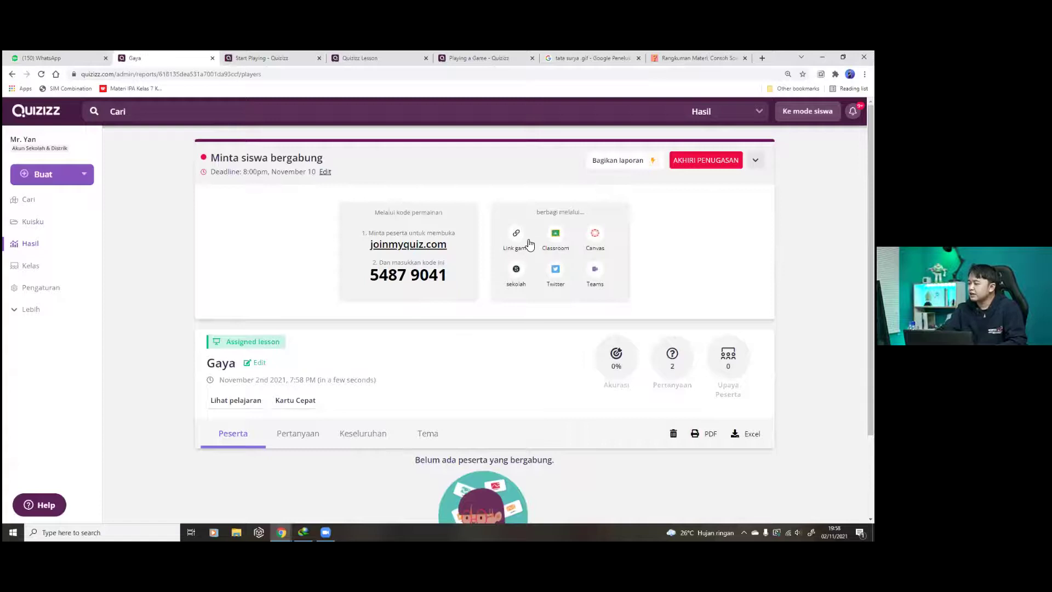
# Step: Copy the game link of the "Gaya" assignment
pyautogui.click(518, 236)
pyautogui.click(518, 237)
pyautogui.click(519, 237)
pyautogui.click(518, 237)
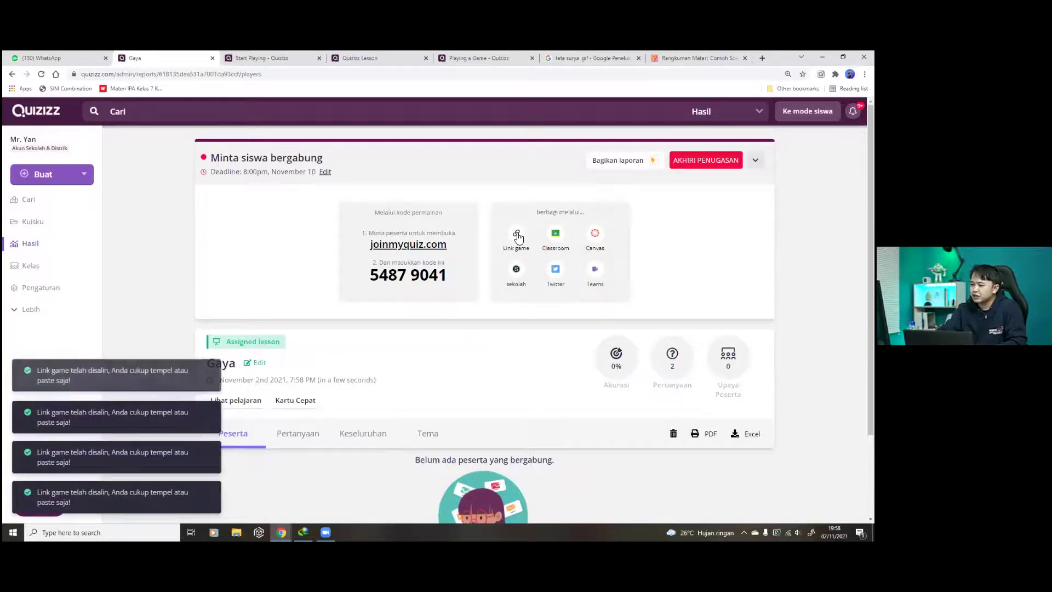
pyautogui.click(519, 237)
pyautogui.click(518, 237)
pyautogui.click(518, 236)
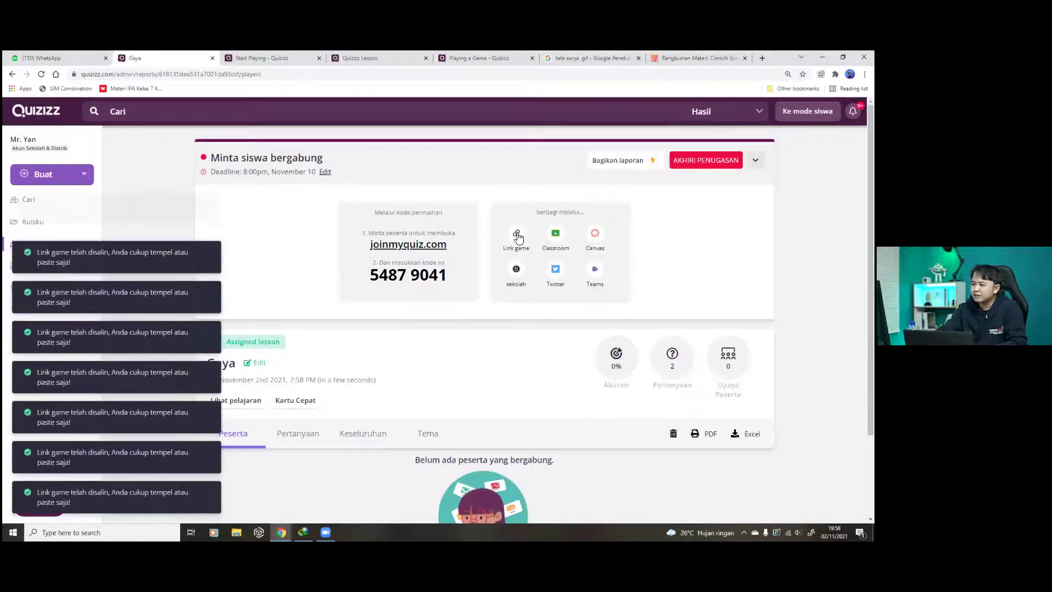
pyautogui.click(518, 236)
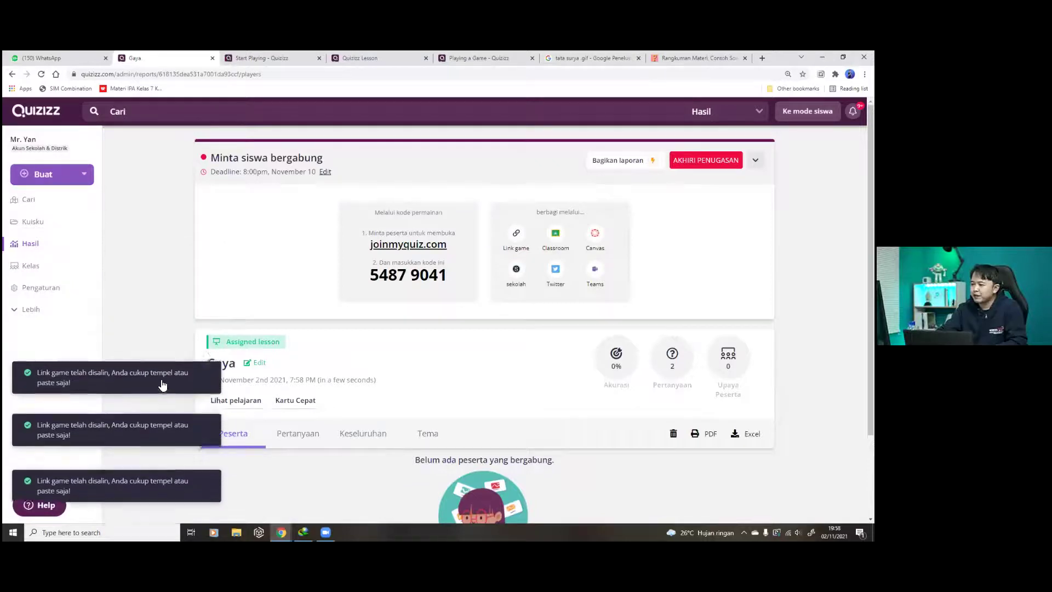
# Step: Load the copied game link in place of the tanya-tanya.com page and start the lesson as a participant
pyautogui.click(693, 59)
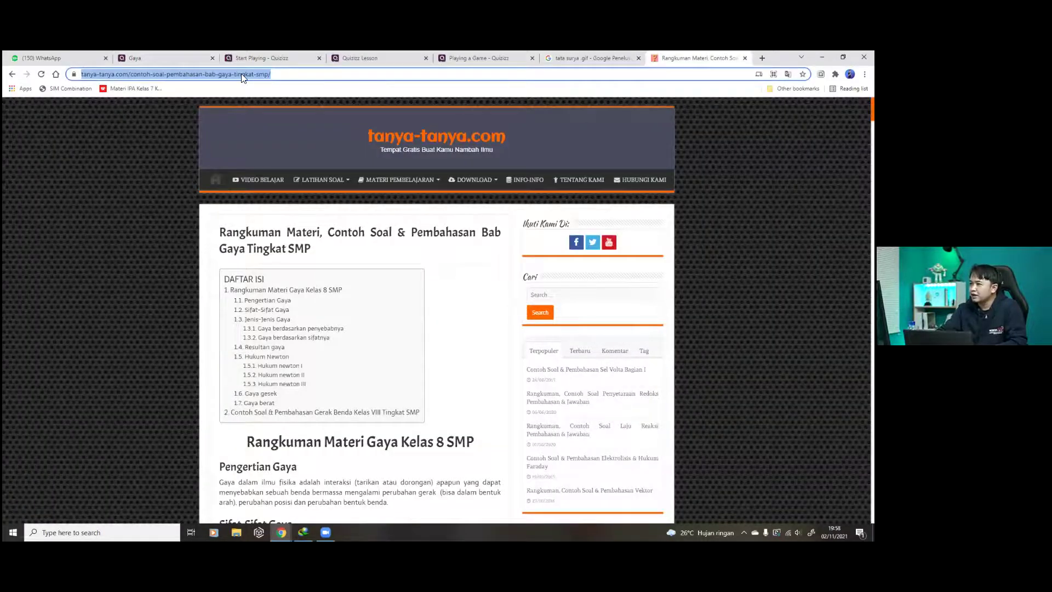
pyautogui.rightClick(243, 78)
pyautogui.click(270, 140)
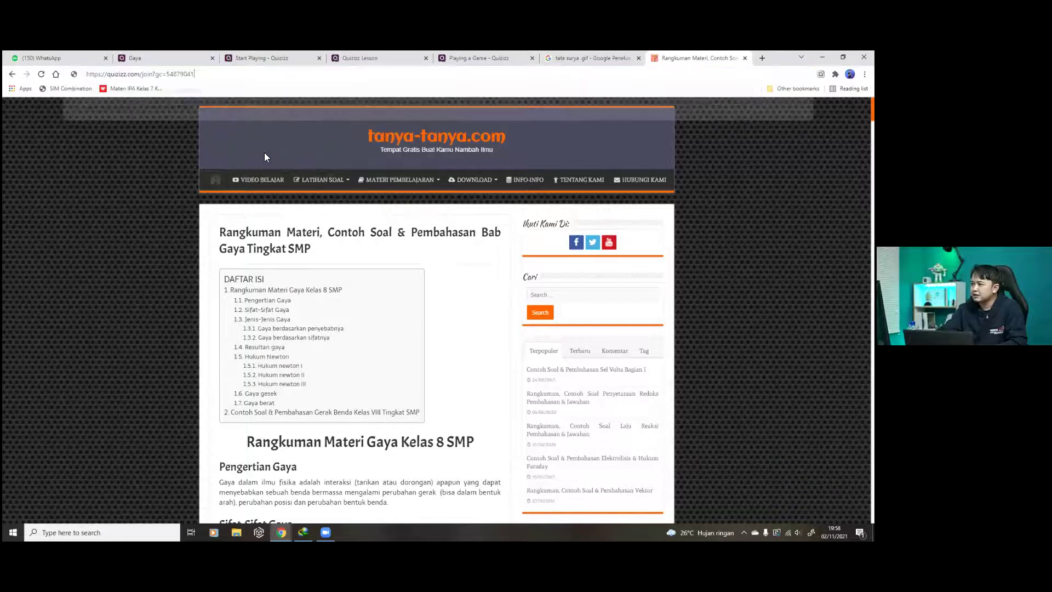
pyautogui.press('Return')
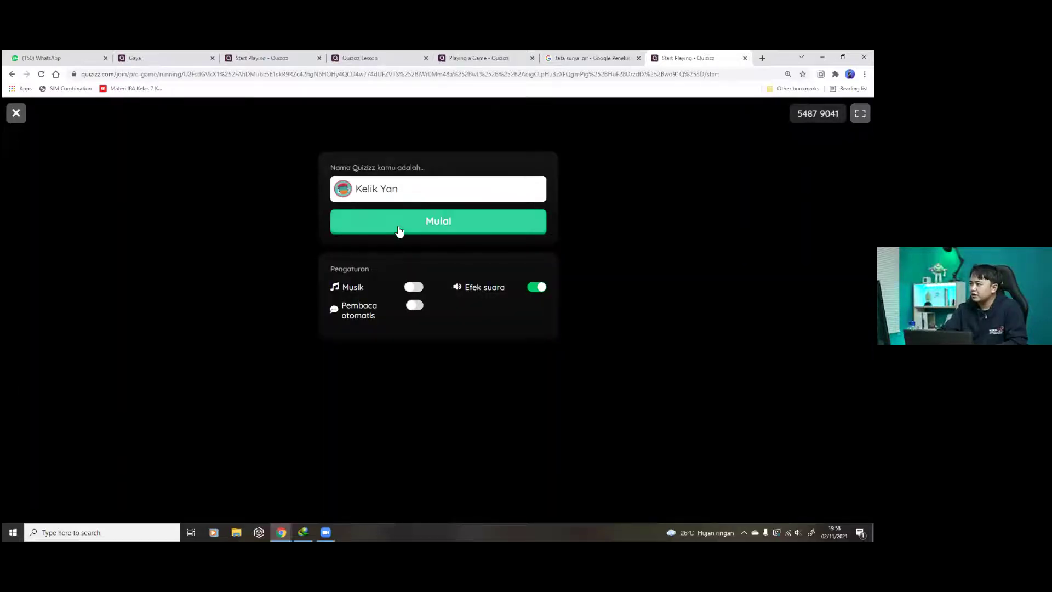
pyautogui.click(399, 232)
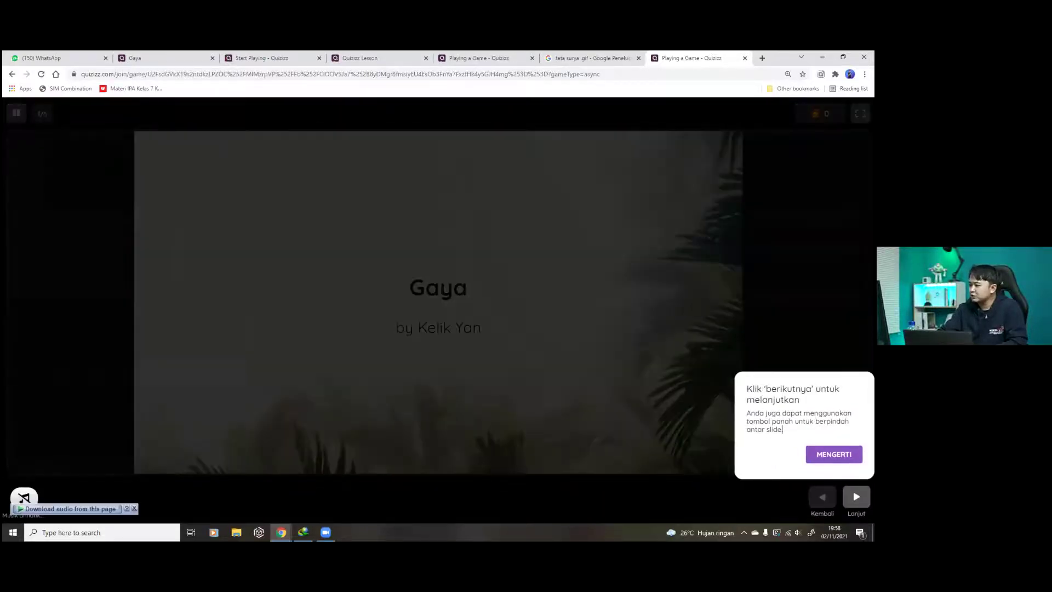
# Step: Dismiss the navigation hint, advance to the third slide and answer "Apakah anak-anak sudah siap?" with "Sudah Mr."
pyautogui.click(833, 454)
pyautogui.press('Right')
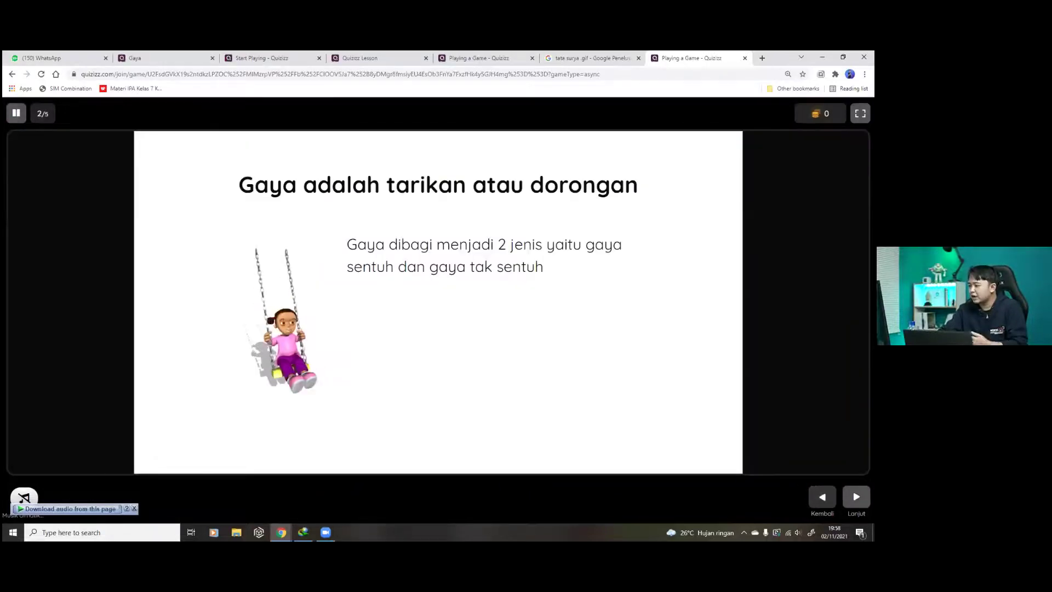
pyautogui.press('Right')
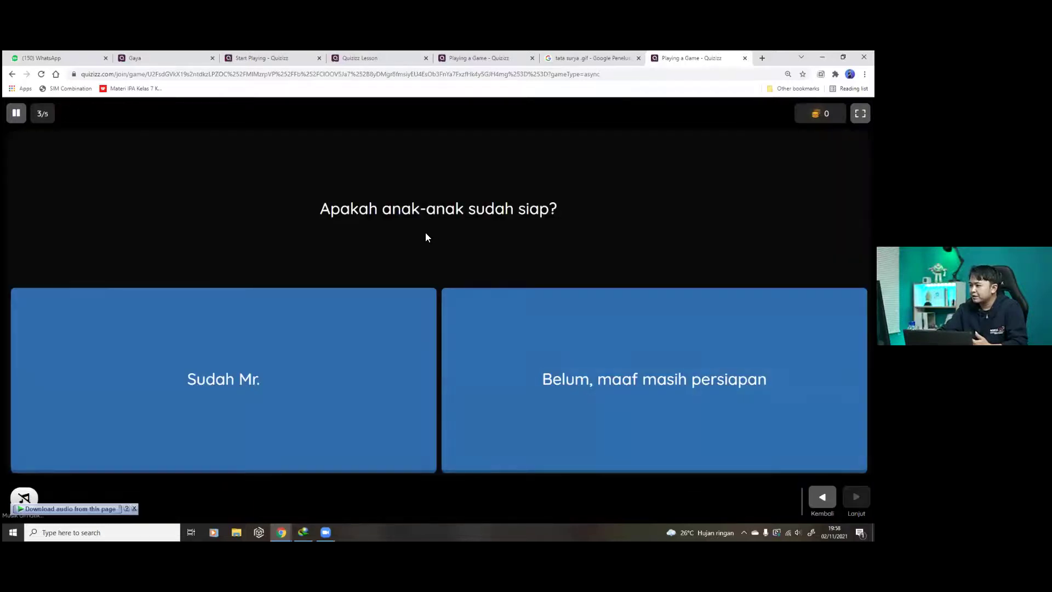
pyautogui.click(214, 376)
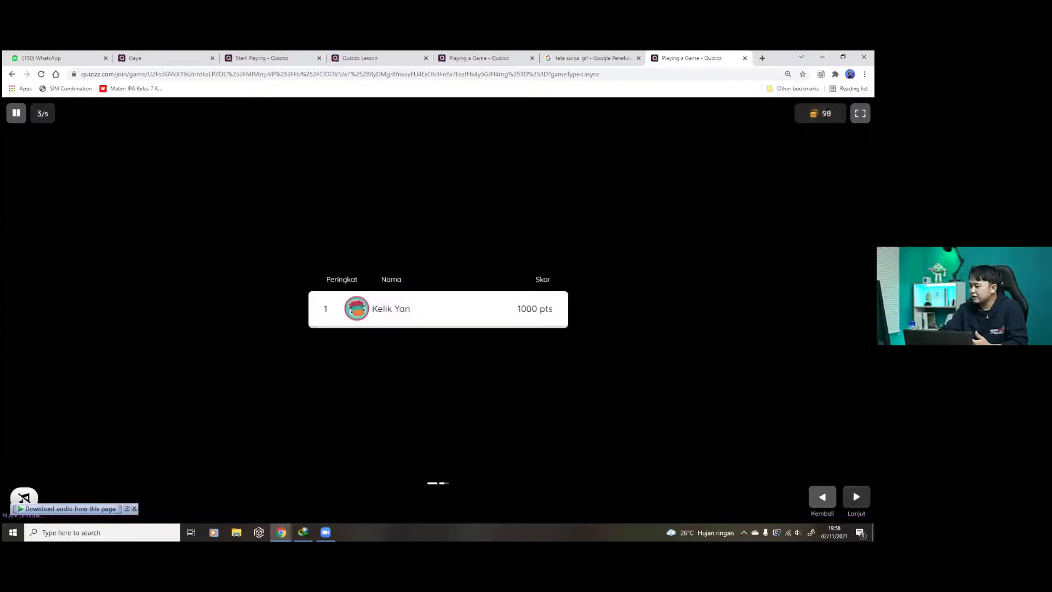
# Step: Examine the embedded tanya-tanya.com summary on force on slide 4, from the types of force to Newton's laws
pyautogui.click(856, 496)
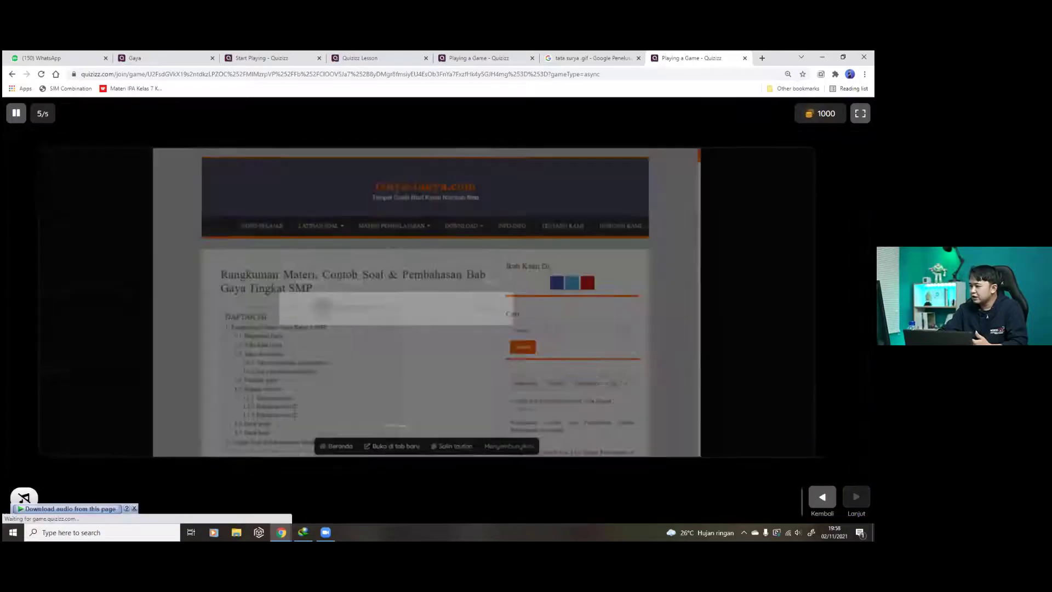
pyautogui.click(856, 496)
pyautogui.press('Left')
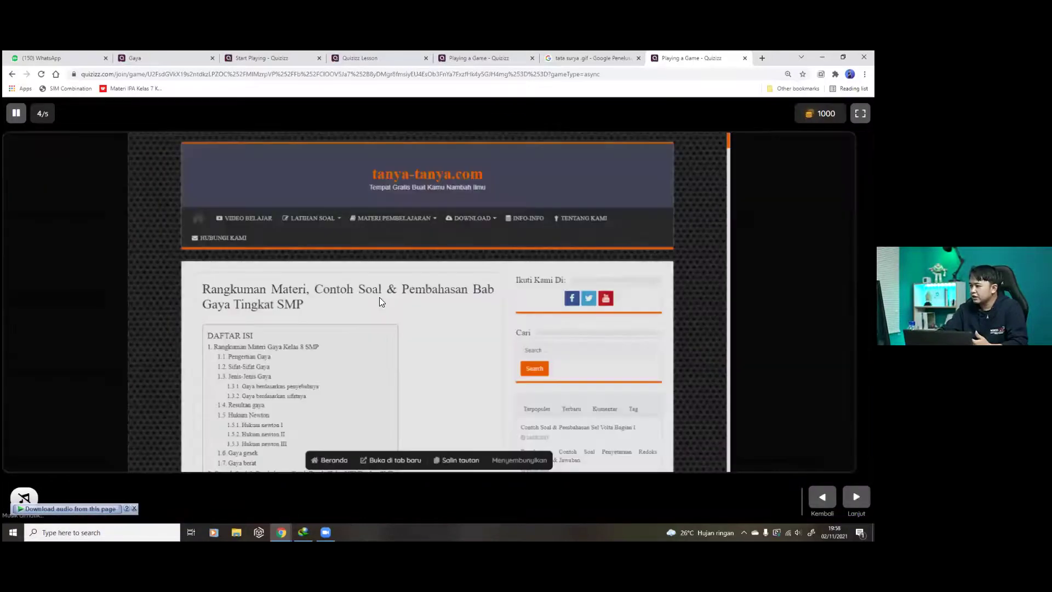
pyautogui.scroll(-10, 436, 301)
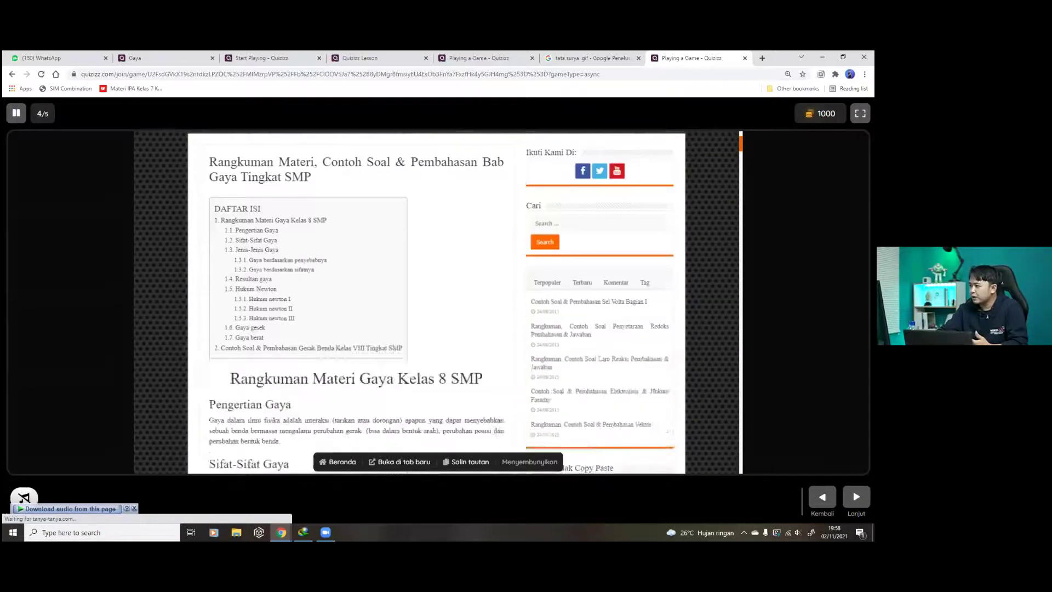
pyautogui.scroll(3, 388, 307)
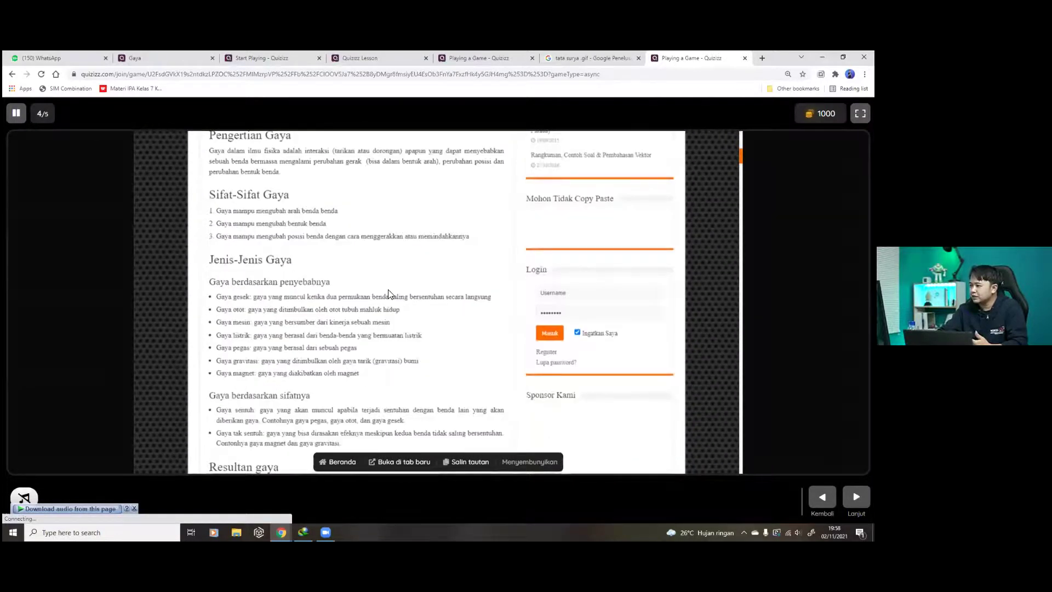
pyautogui.scroll(-2, 388, 294)
pyautogui.scroll(3, 389, 291)
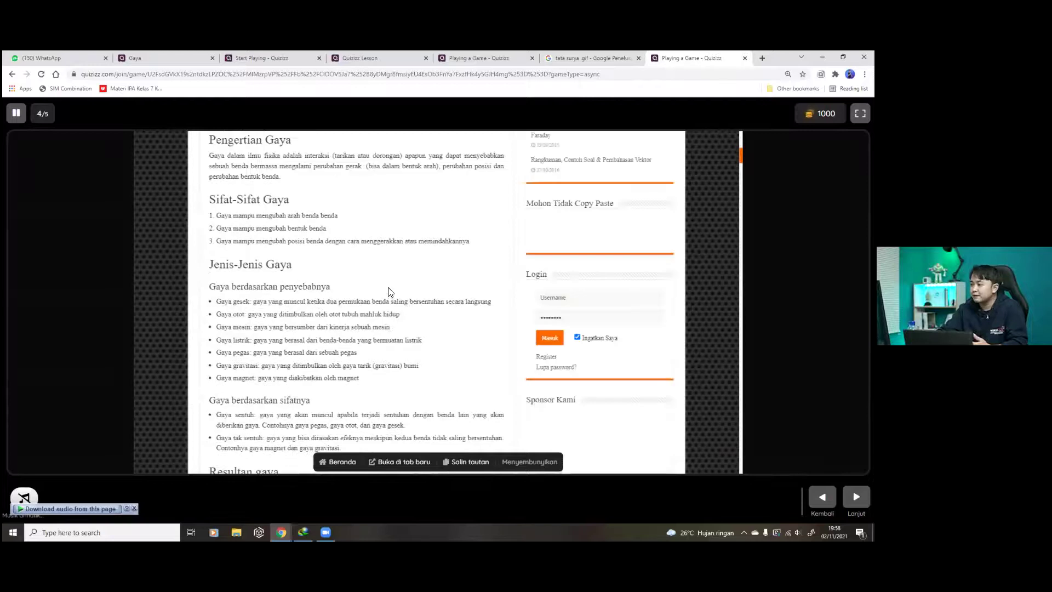
pyautogui.scroll(3, 390, 288)
pyautogui.scroll(-4, 390, 287)
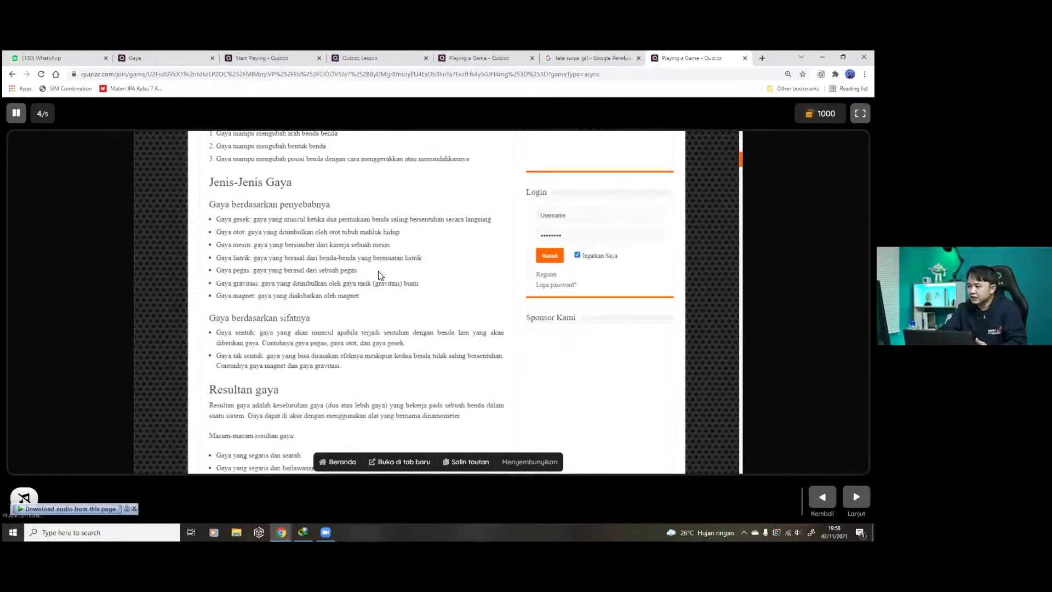
pyautogui.scroll(-3, 380, 274)
pyautogui.scroll(-3, 381, 272)
pyautogui.scroll(-3, 380, 273)
pyautogui.scroll(3, 380, 272)
pyautogui.scroll(-2, 381, 272)
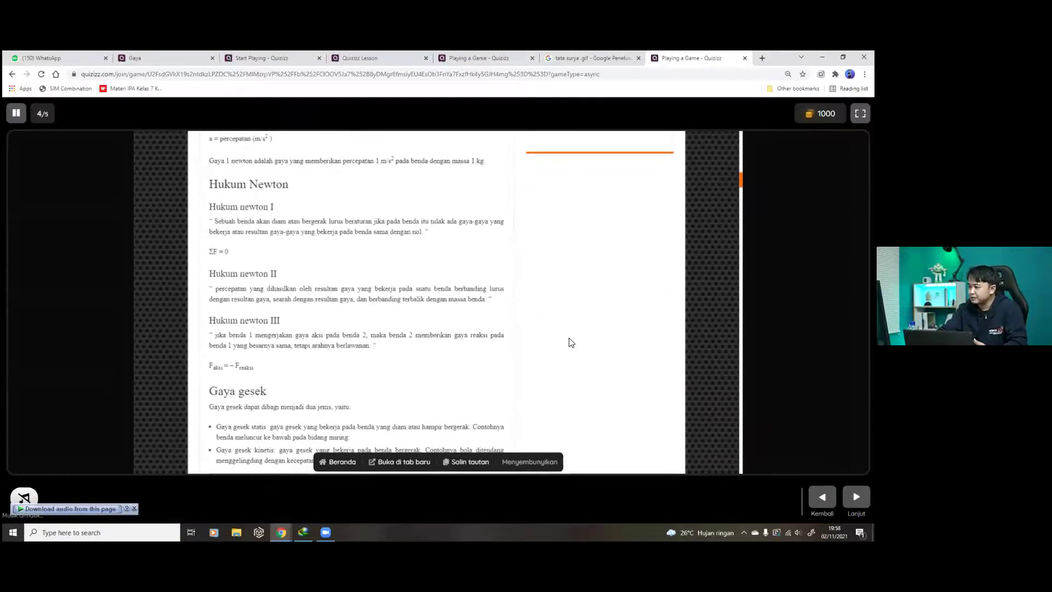
# Step: Go to slide 5 and answer "Contoh dari gaya sentuh adalah ..." with "Mendorong mobil"
pyautogui.click(856, 496)
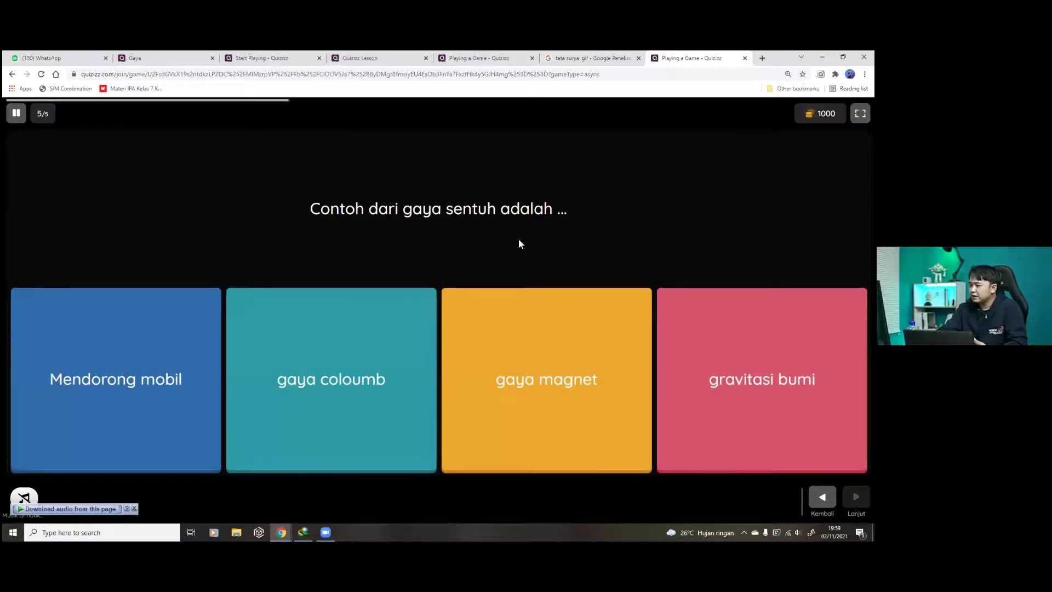
pyautogui.click(185, 347)
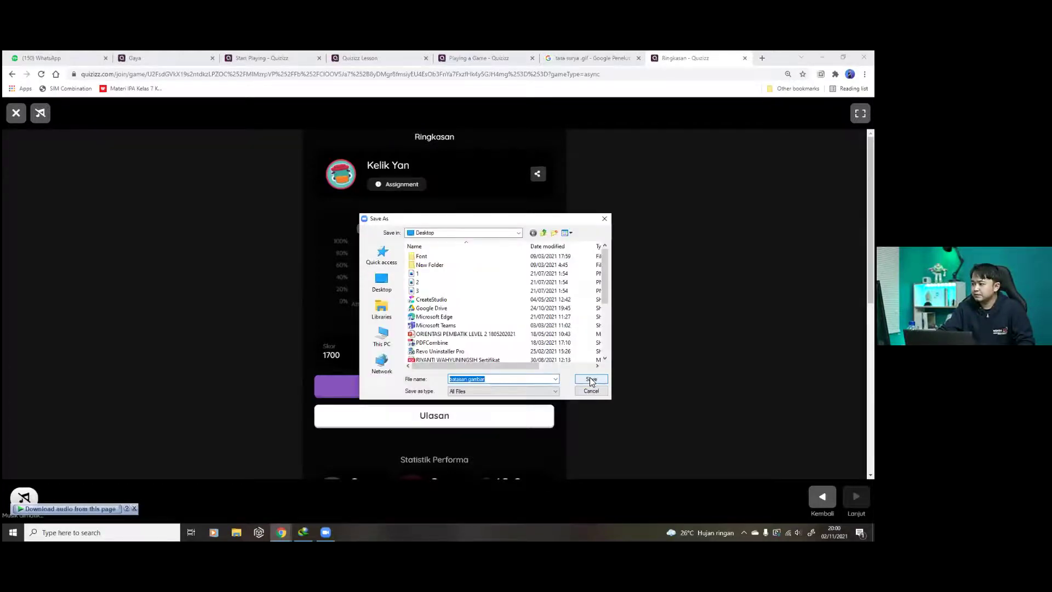
# Step: Save the offered file to the Desktop under its suggested name
pyautogui.click(592, 378)
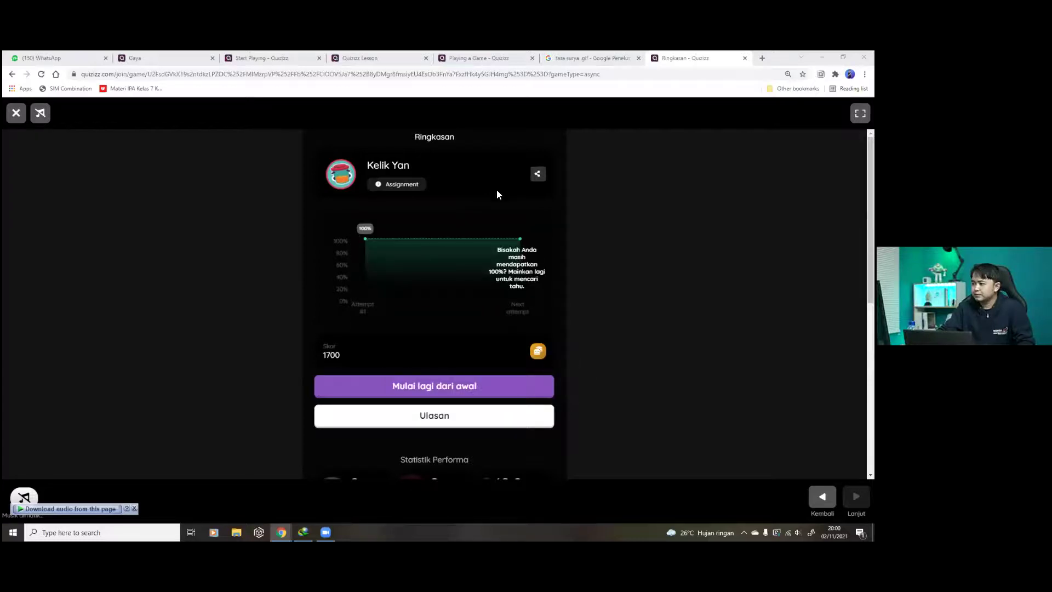
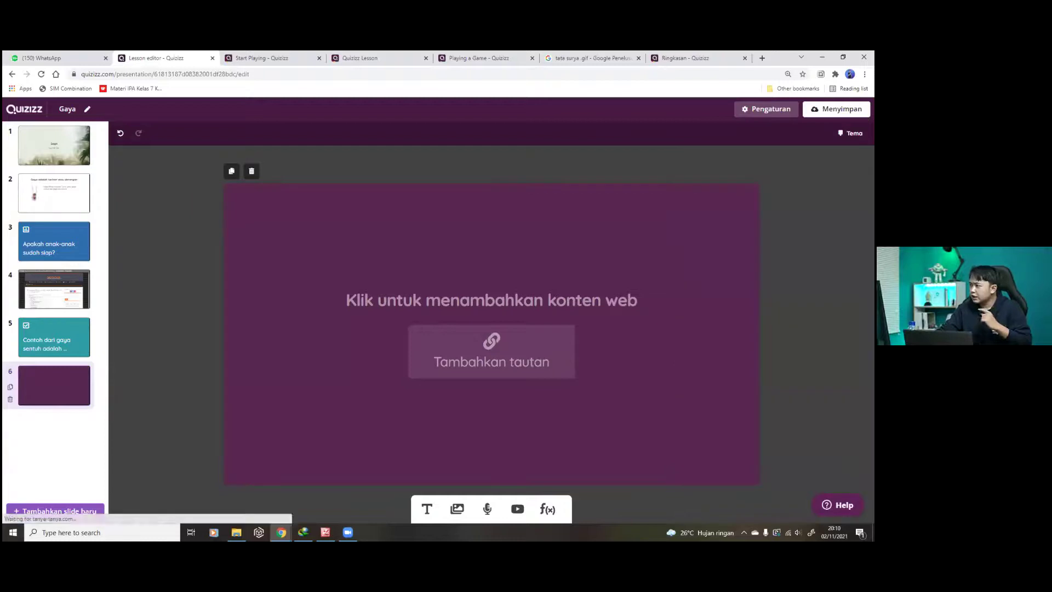
# Step: Search Google for "nasa" in a new browser tab and open the NASA Live page
pyautogui.click(762, 57)
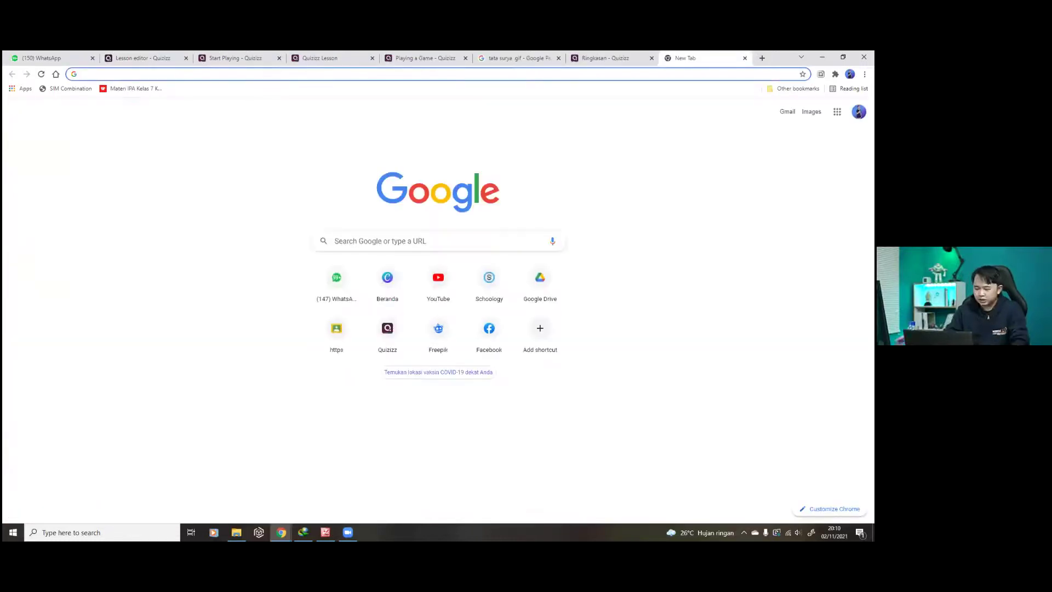
pyautogui.write('nasa')
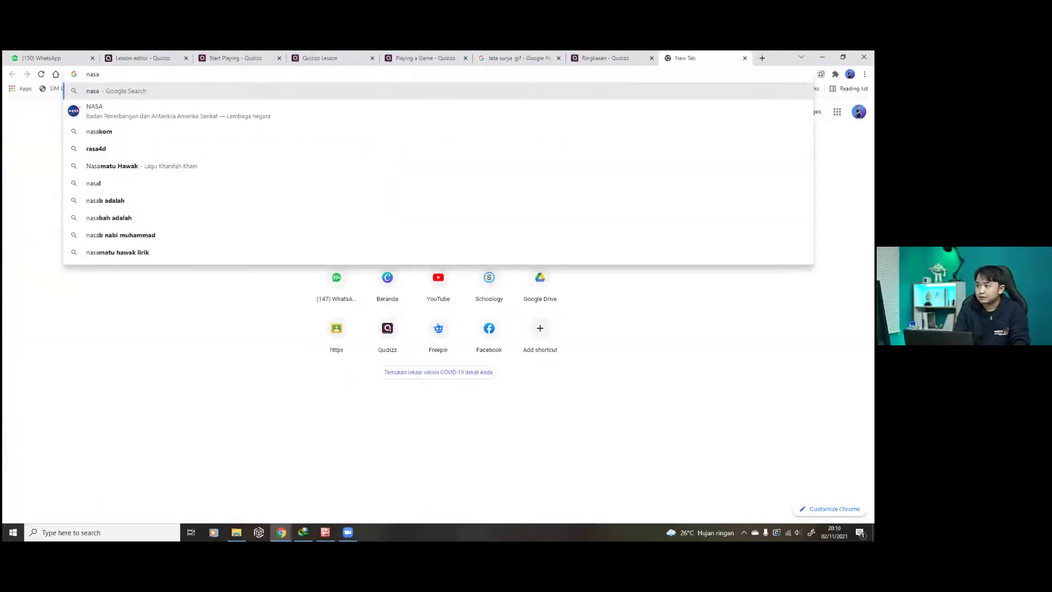
pyautogui.click(150, 111)
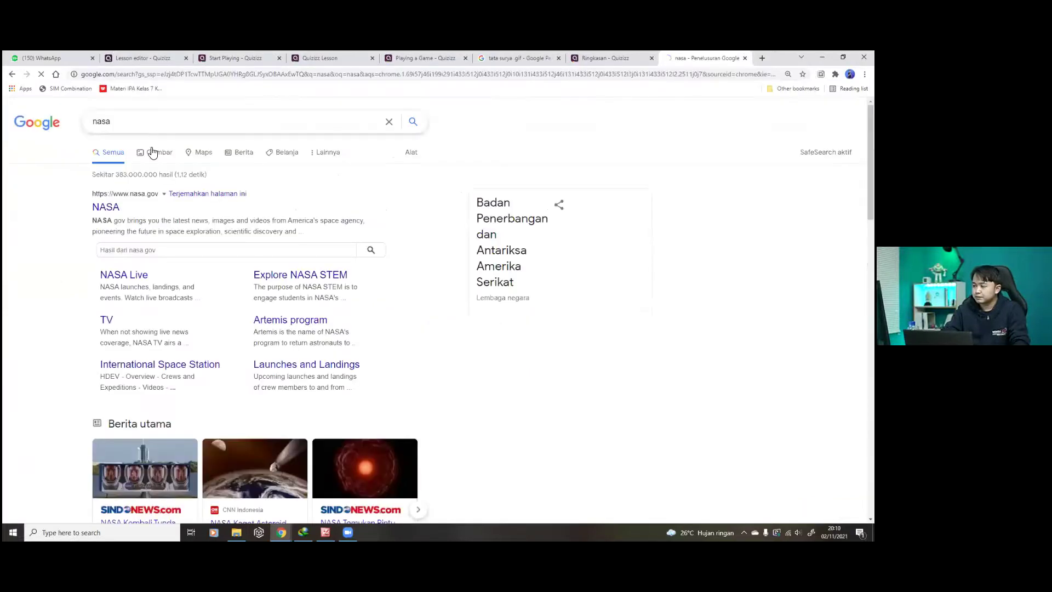
pyautogui.click(110, 208)
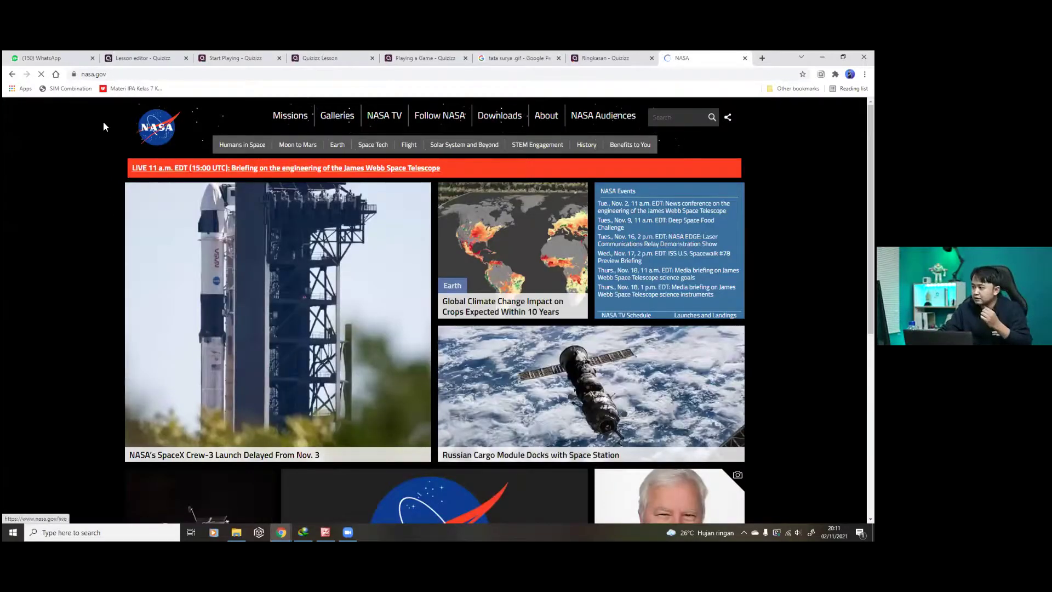
pyautogui.click(12, 74)
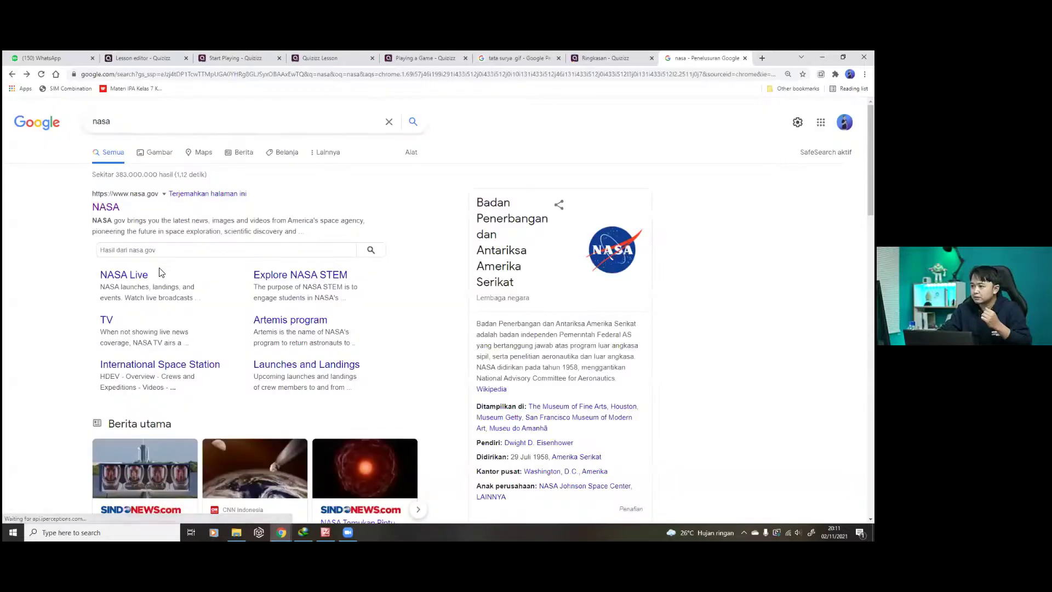
pyautogui.click(138, 274)
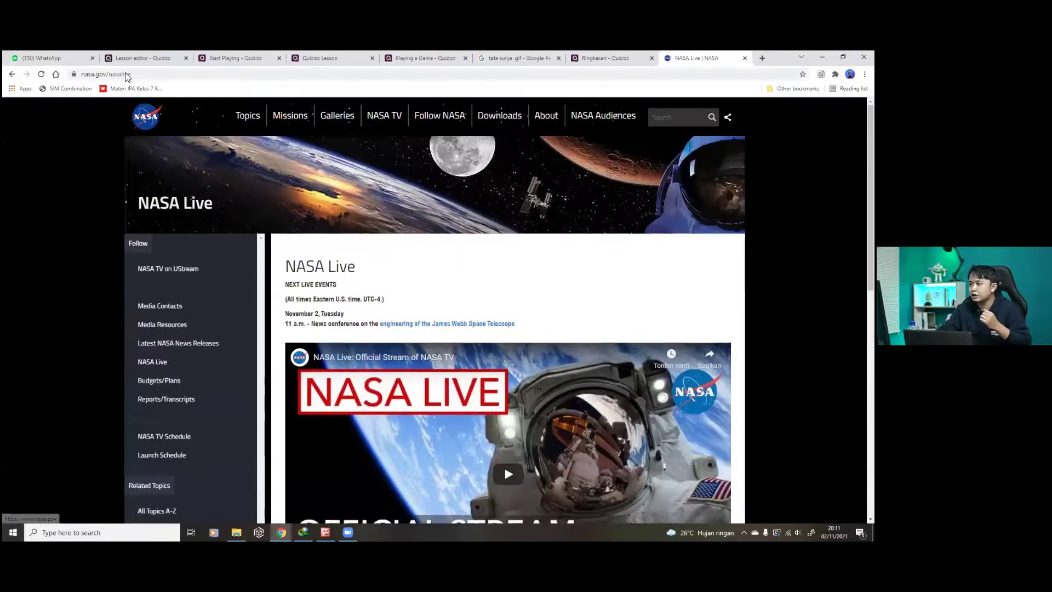
# Step: Copy the NASA Live page address and embed it as the web content on slide 6 of the Gaya lesson
pyautogui.click(126, 75)
pyautogui.hotkey('ctrl', 'c')
pyautogui.rightClick(126, 75)
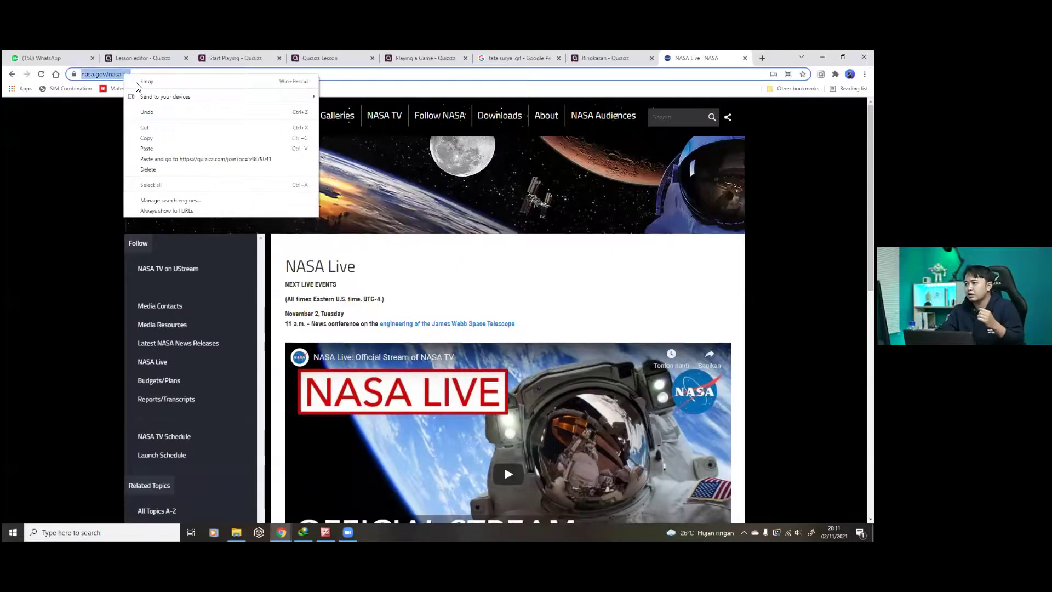
pyautogui.click(153, 140)
pyautogui.click(126, 55)
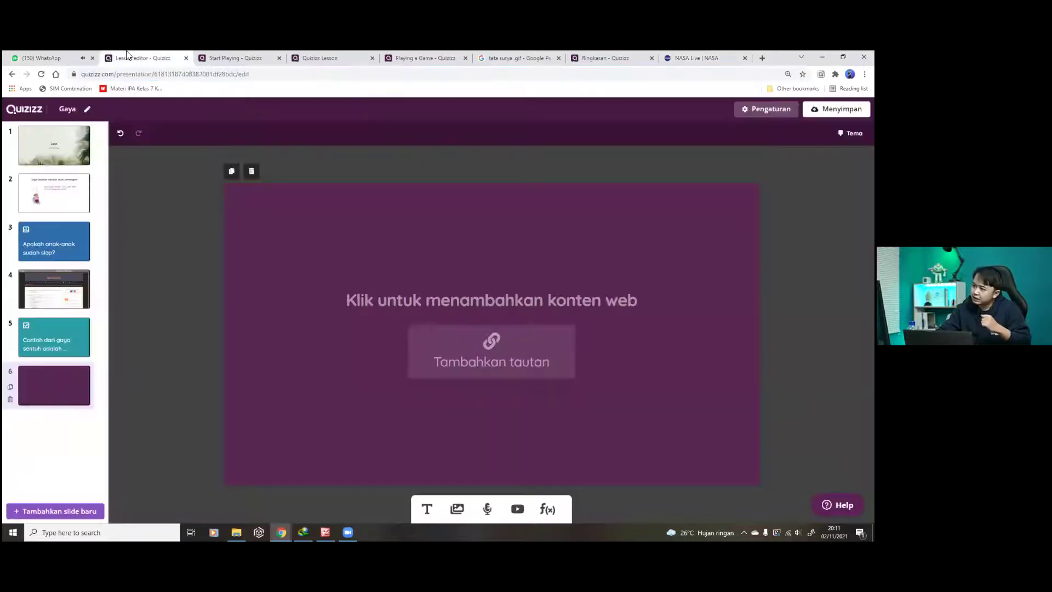
pyautogui.click(487, 352)
pyautogui.rightClick(377, 373)
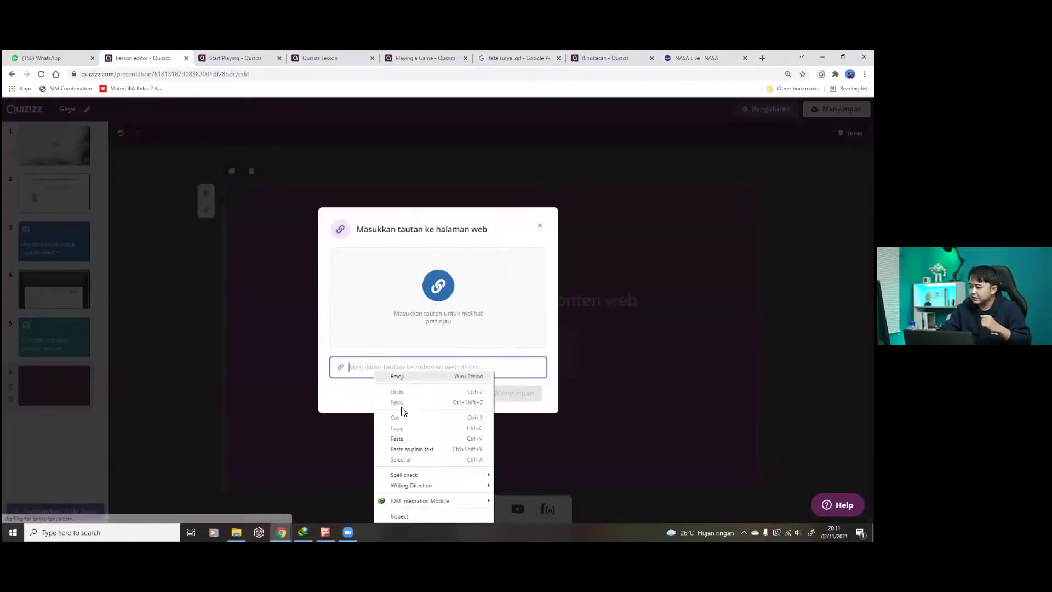
pyautogui.click(400, 437)
pyautogui.click(521, 395)
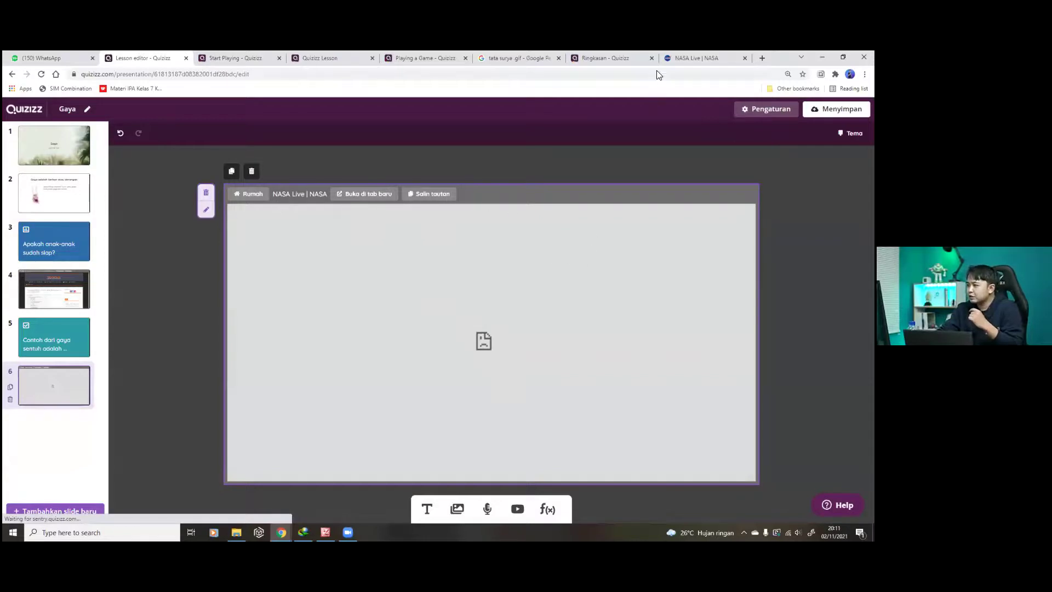
# Step: Search Google for "planet planet", open Gramedia's "Urutan Planet Tata Surya" article and copy its address
pyautogui.click(690, 57)
pyautogui.click(683, 71)
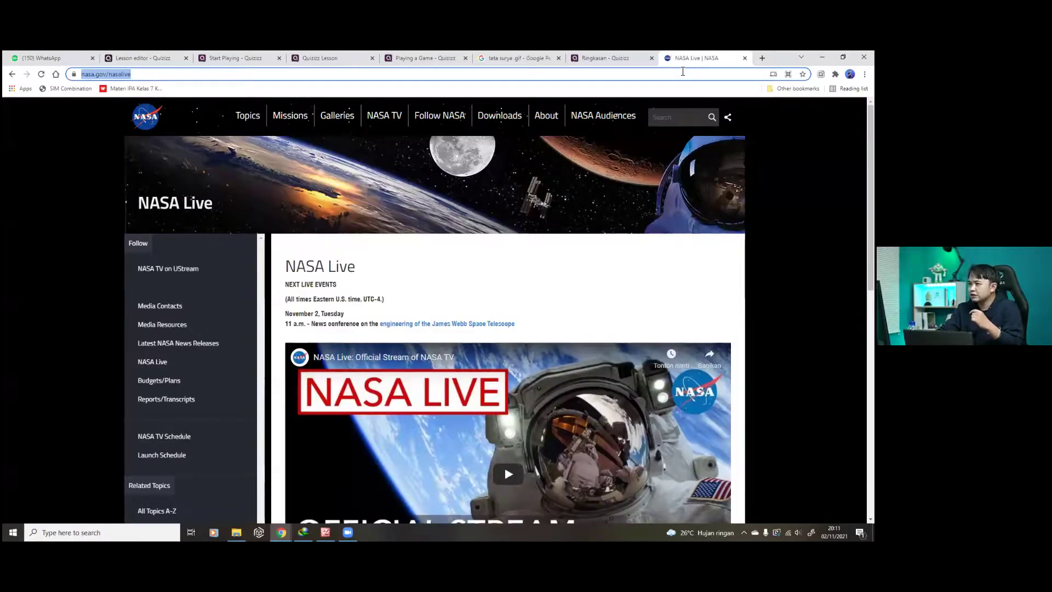
pyautogui.write('plane')
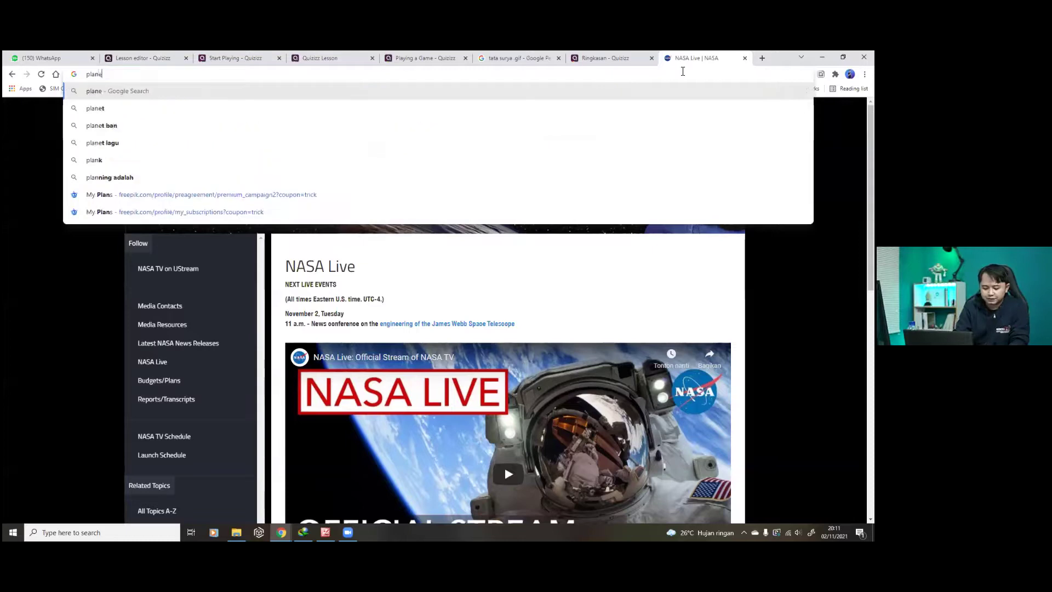
pyautogui.write('t planet')
pyautogui.press('Return')
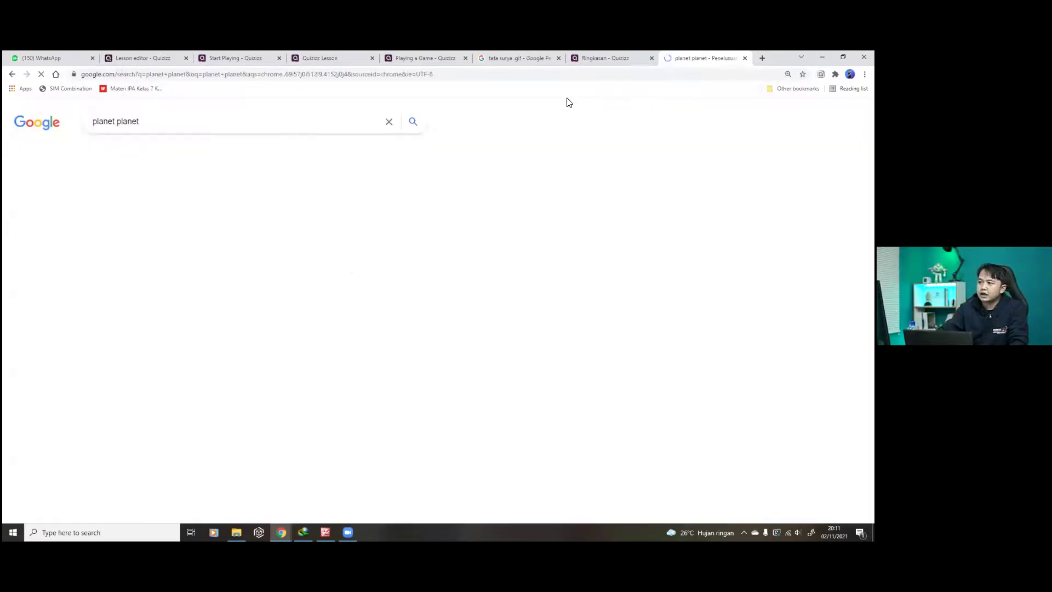
pyautogui.scroll(-1, 176, 404)
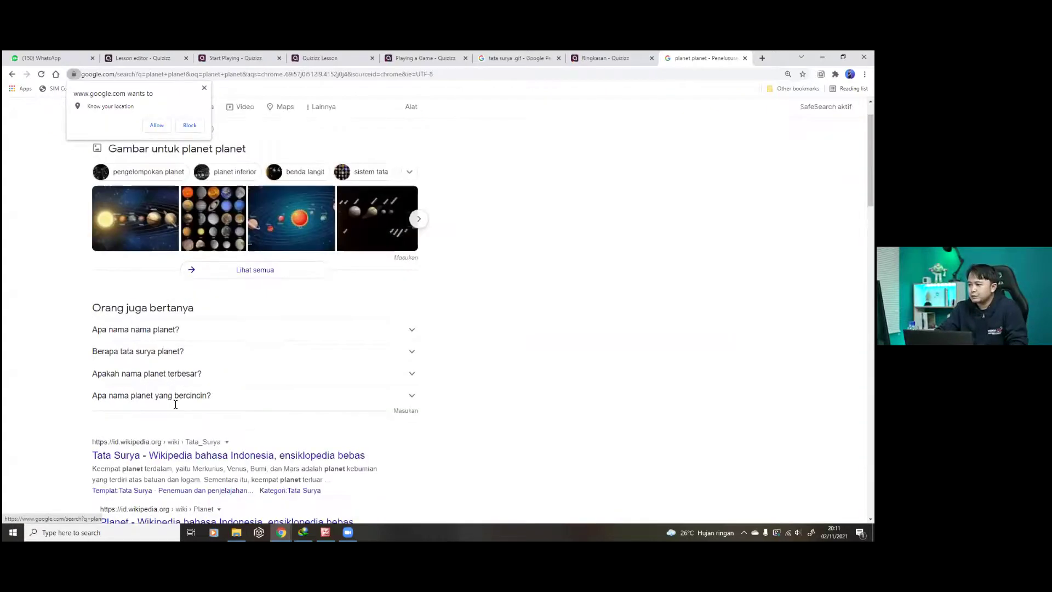
pyautogui.scroll(-5, 175, 405)
pyautogui.scroll(-5, 187, 362)
pyautogui.click(176, 412)
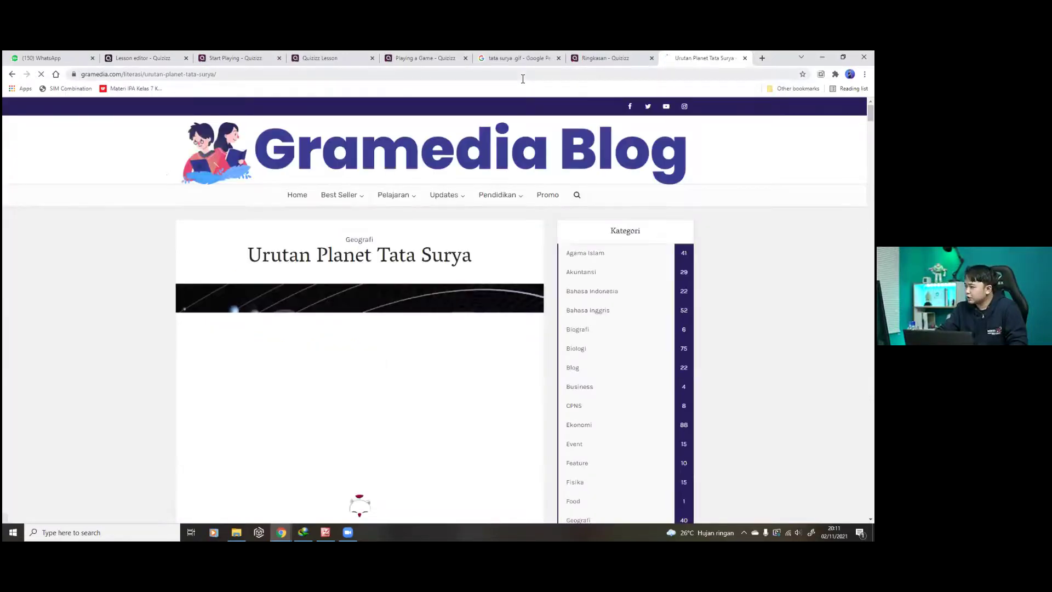
pyautogui.click(520, 77)
pyautogui.hotkey('ctrl', 'c')
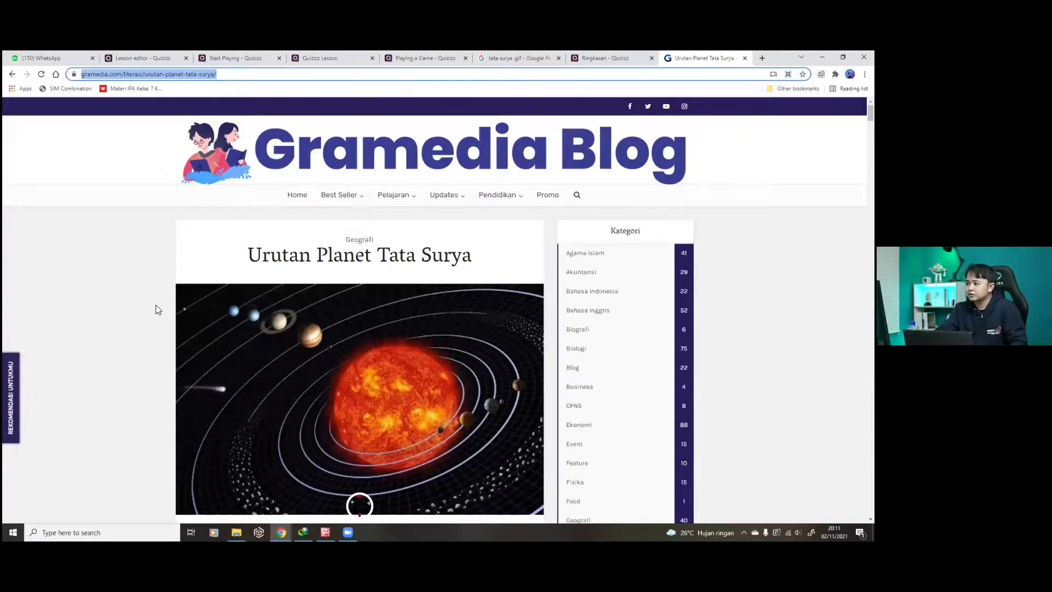
# Step: Try to replace slide 6's NASA Live link with the copied Gramedia article address in the Gaya lesson
pyautogui.hotkey('ctrl', '2')
pyautogui.click(206, 209)
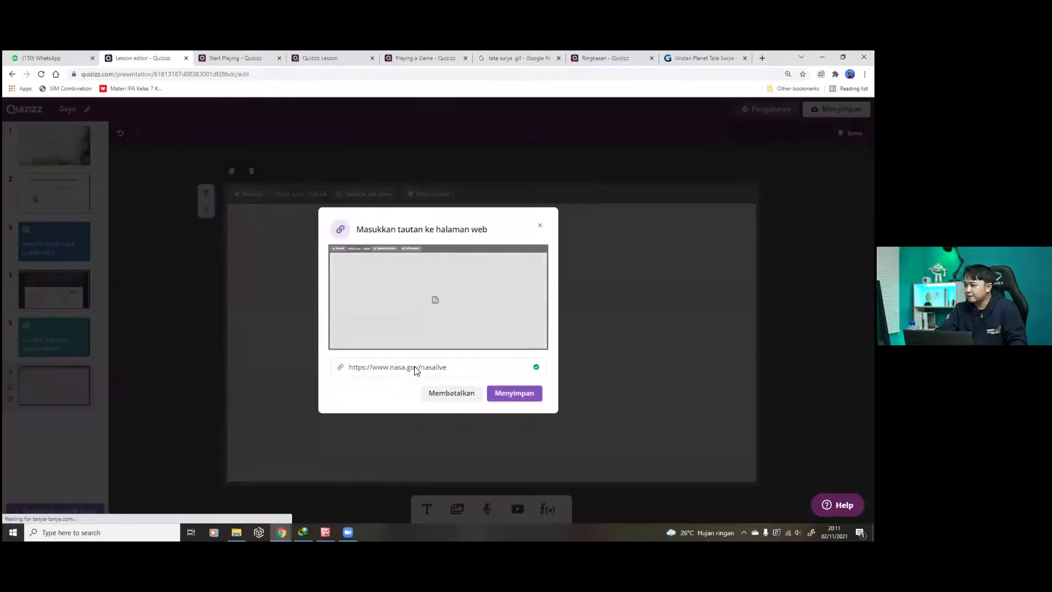
pyautogui.click(413, 366)
pyautogui.hotkey('ctrl', 'a')
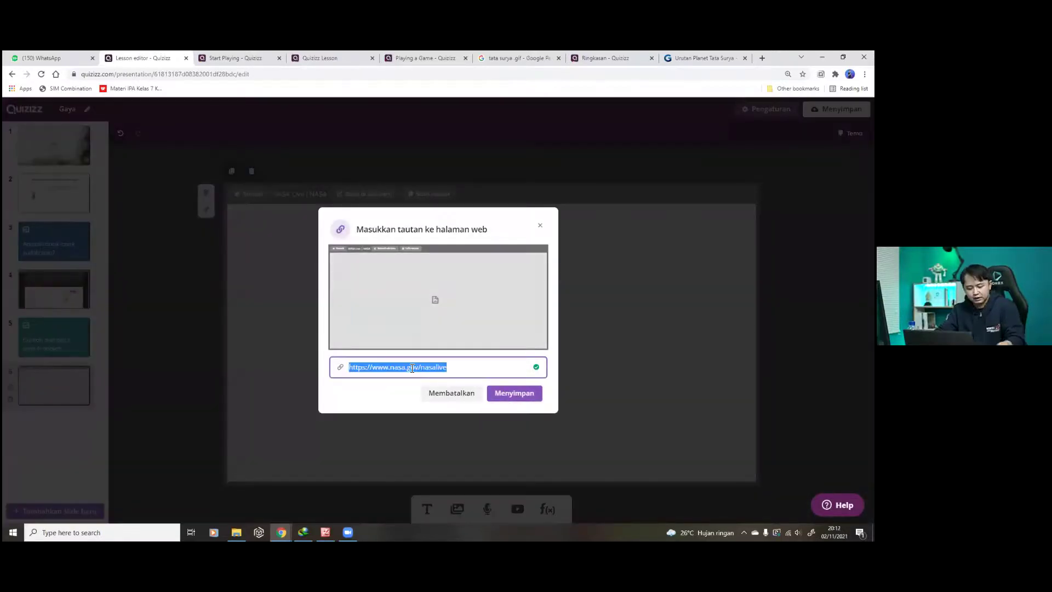
pyautogui.hotkey('ctrl', 'v')
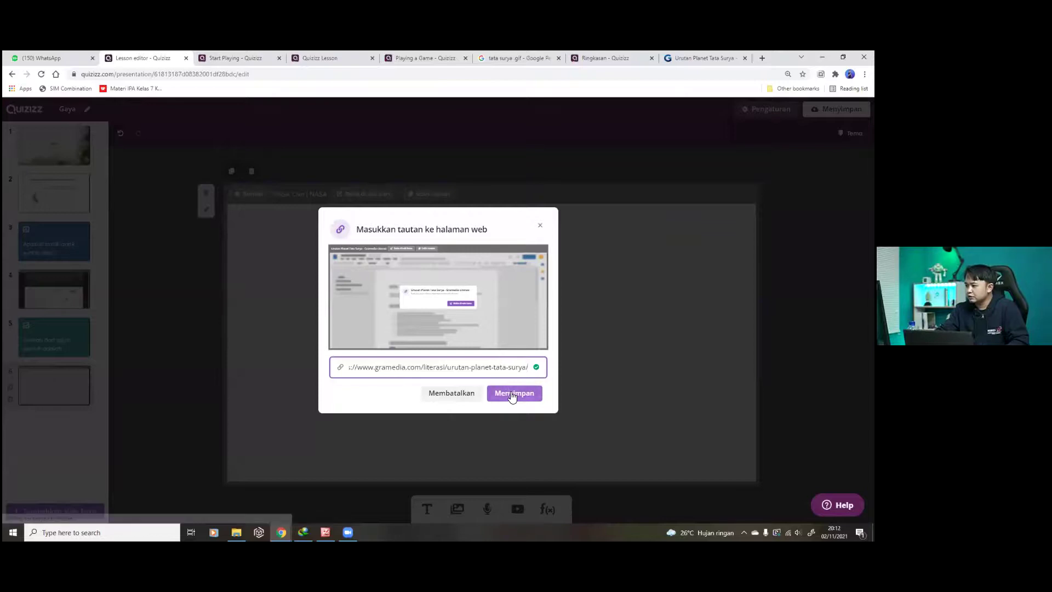
pyautogui.click(512, 394)
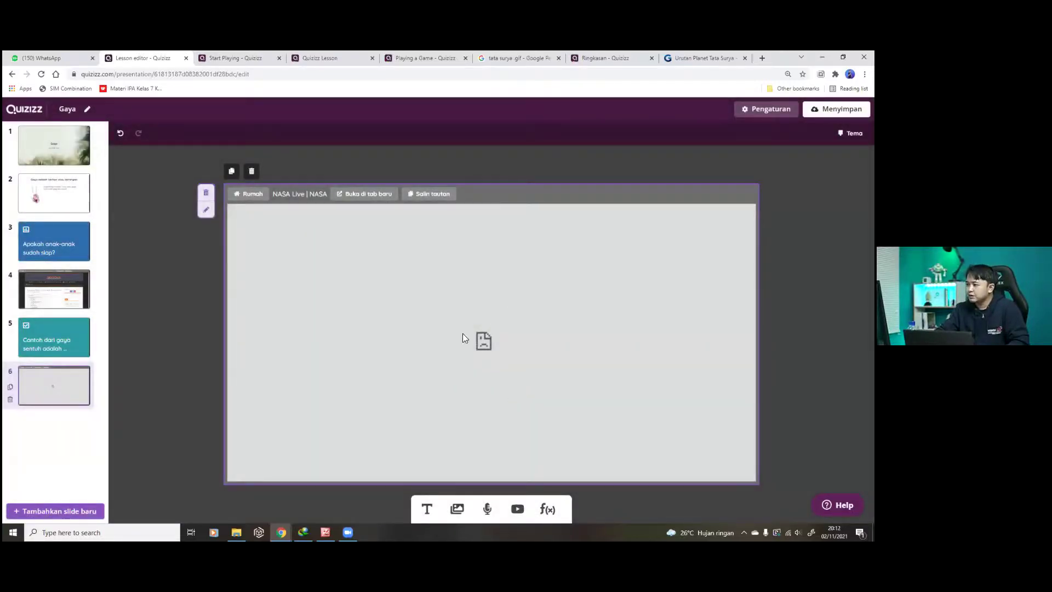
pyautogui.click(206, 193)
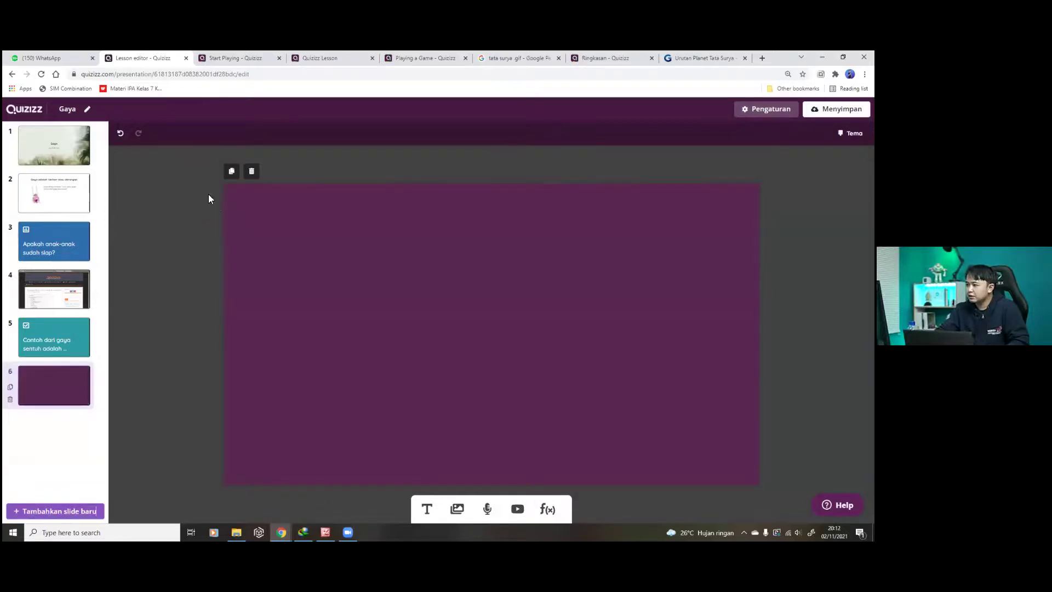
pyautogui.click(55, 511)
pyautogui.click(37, 486)
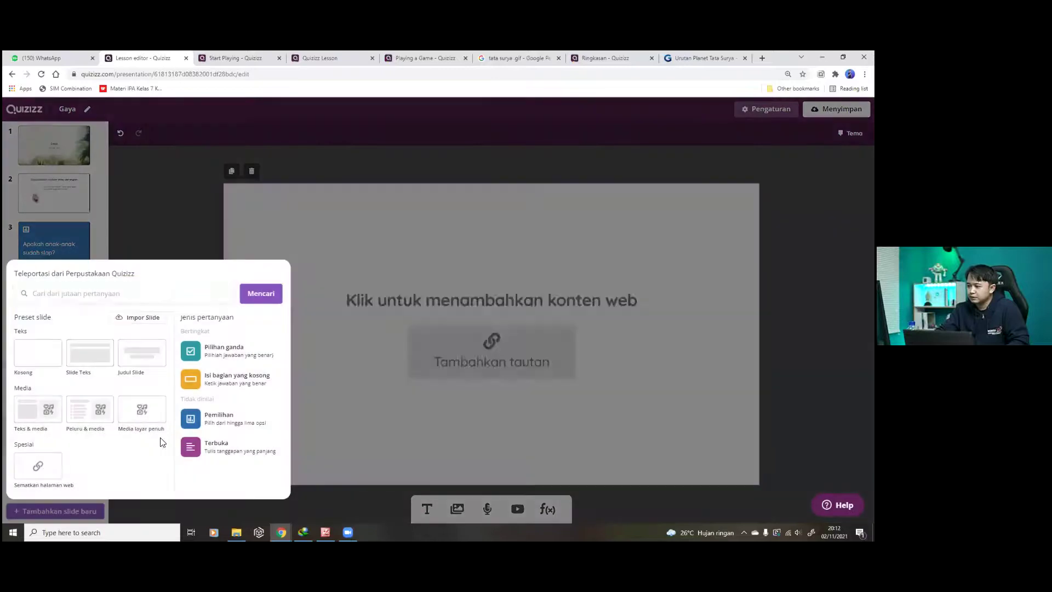
pyautogui.click(433, 346)
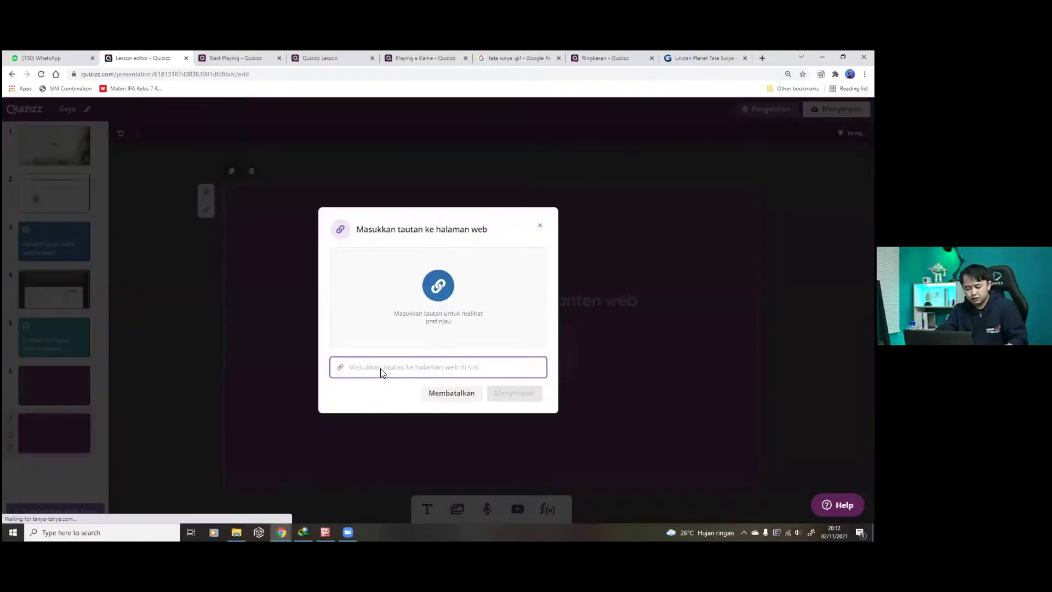
pyautogui.write('https://www.gramedia.com/literasi/urutan-planet-tata-surya/')
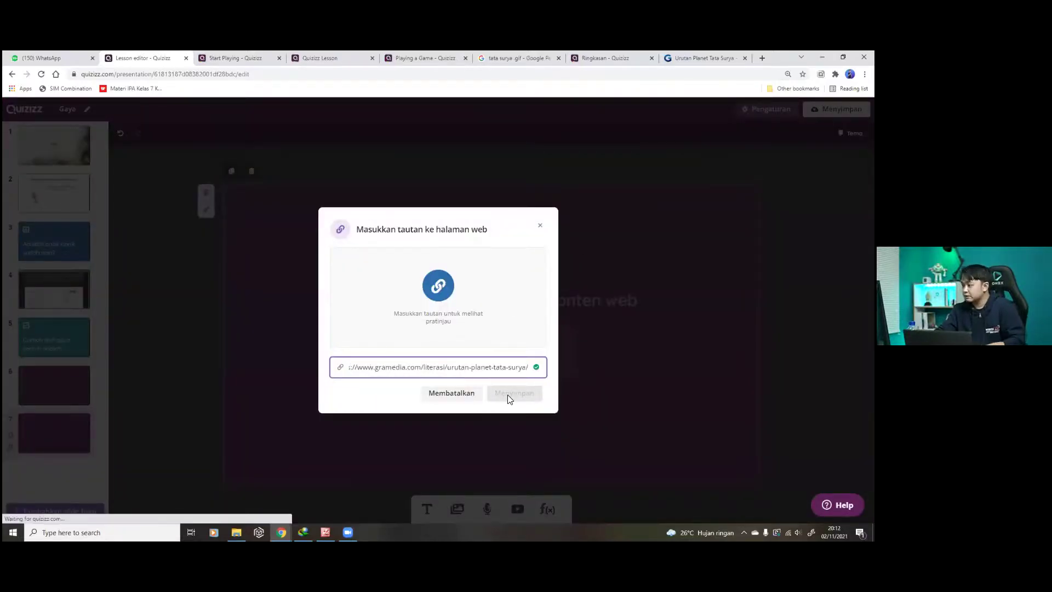
pyautogui.press('BackSpace')
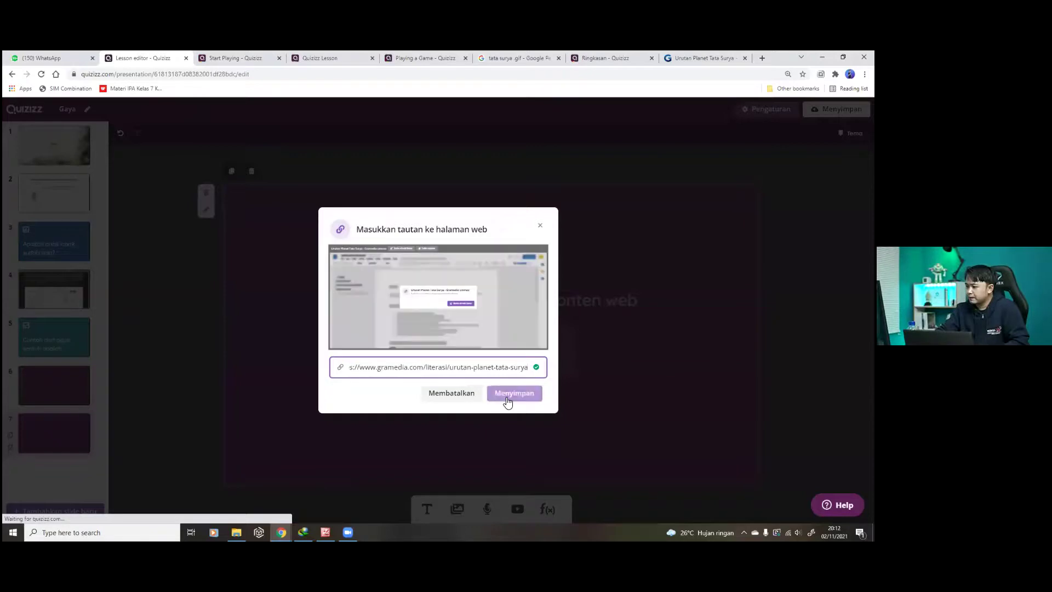
pyautogui.click(516, 393)
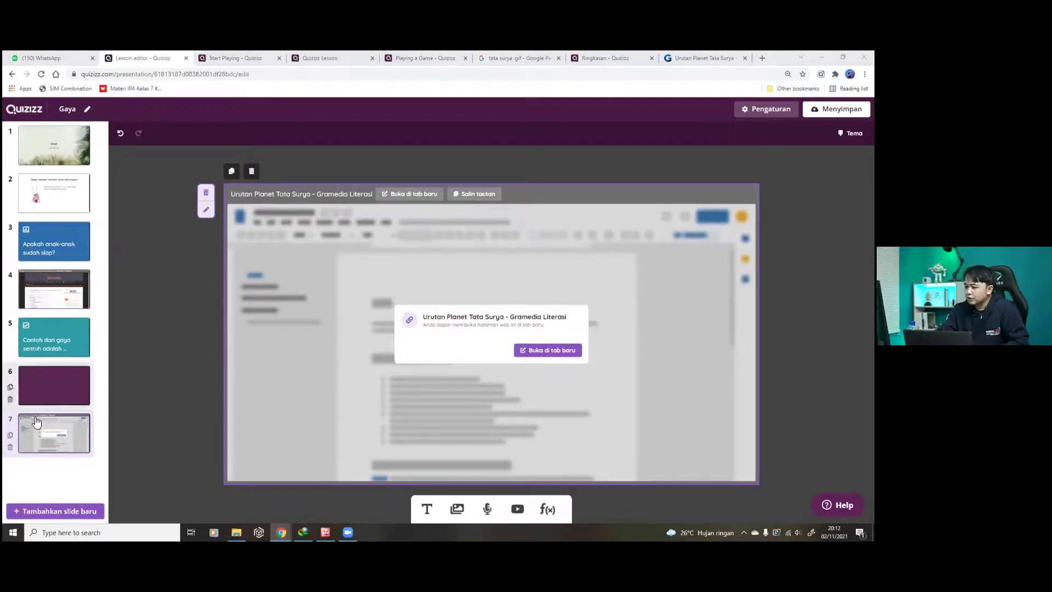
# Step: Add a Slide Teks slide after the Gramedia slide and start editing its body text
pyautogui.click(46, 507)
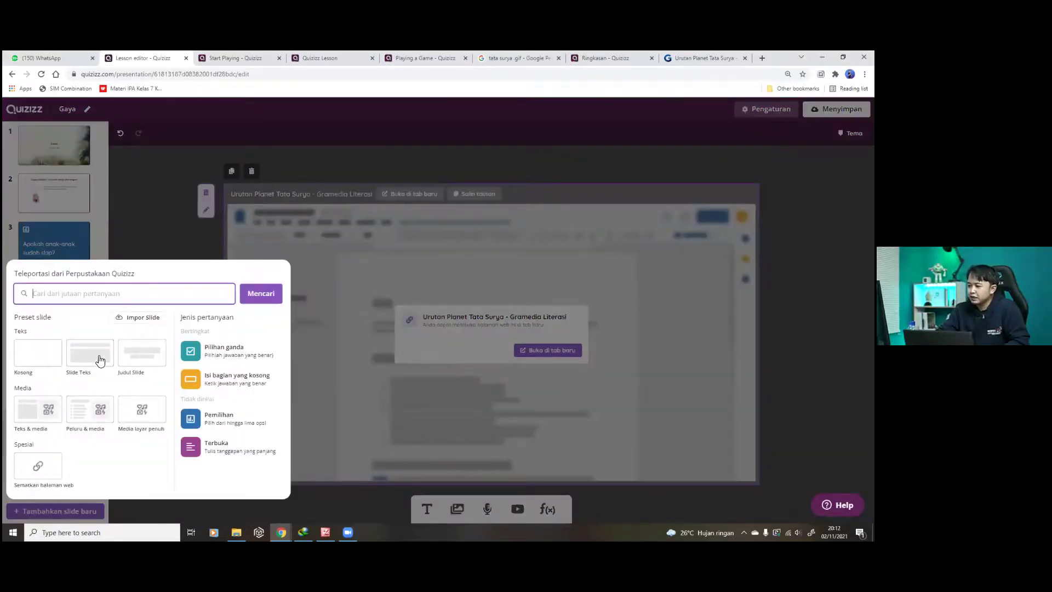
pyautogui.click(97, 359)
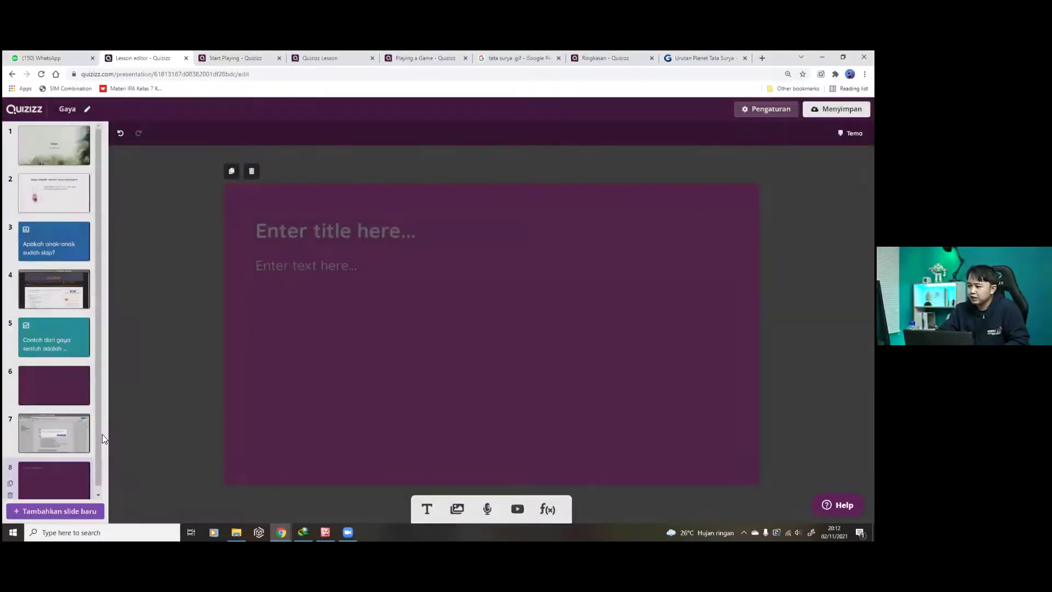
pyautogui.click(295, 266)
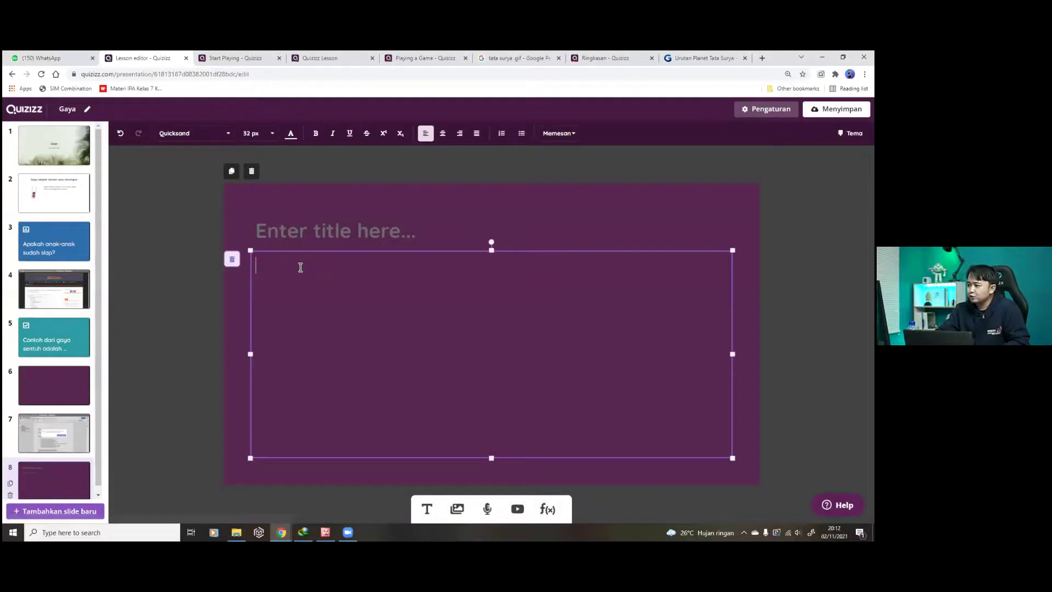
# Step: Start an equation in slide 8's body with the log base x of y template, preceded by a superscript 5
pyautogui.click(547, 508)
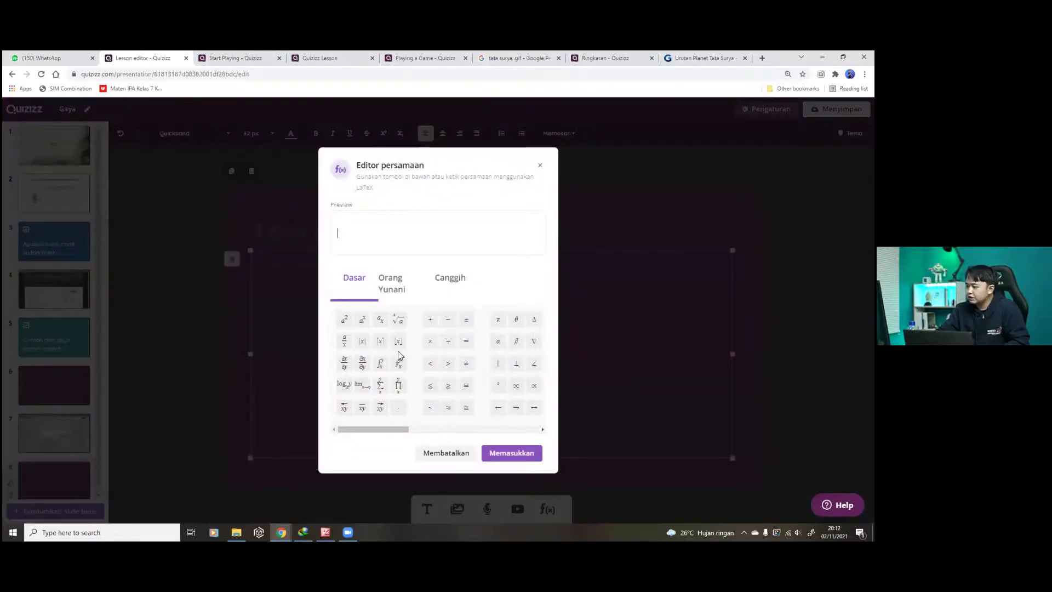
pyautogui.click(344, 386)
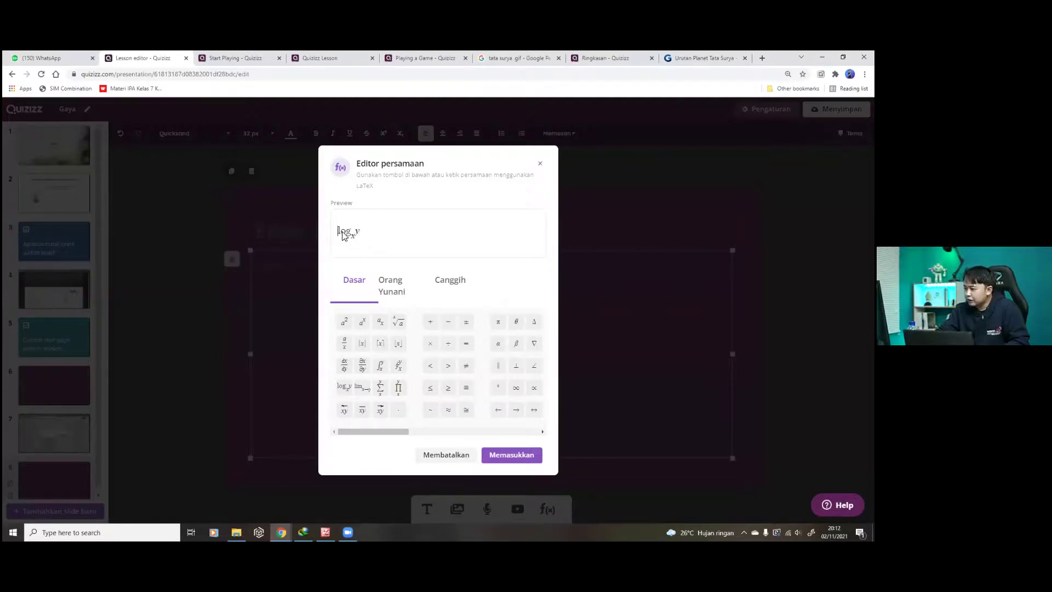
pyautogui.hscroll(3, 507, 437)
pyautogui.hscroll(-3, 364, 439)
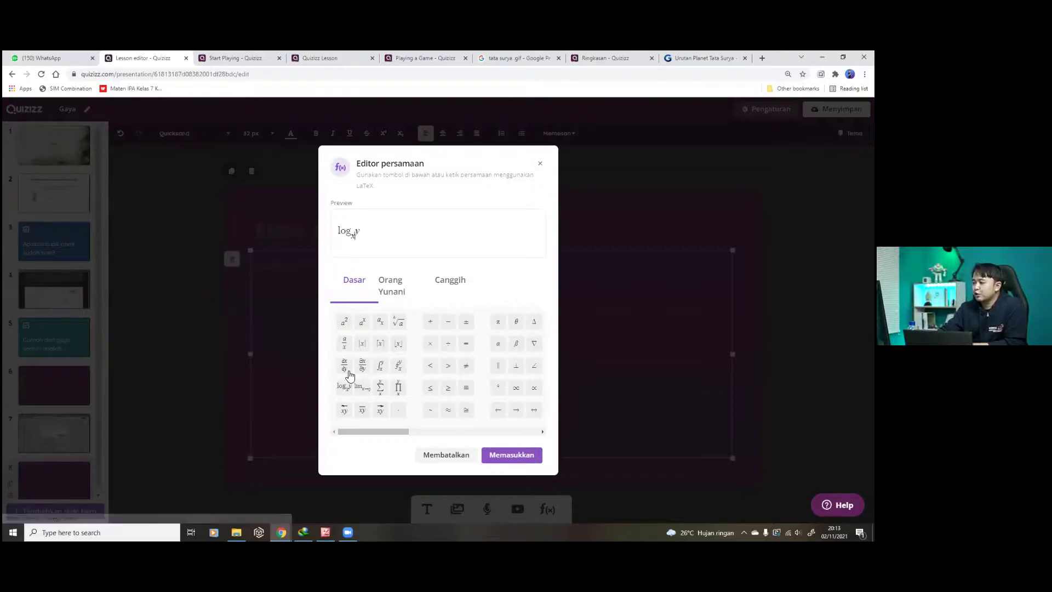
pyautogui.click(340, 232)
pyautogui.write('5')
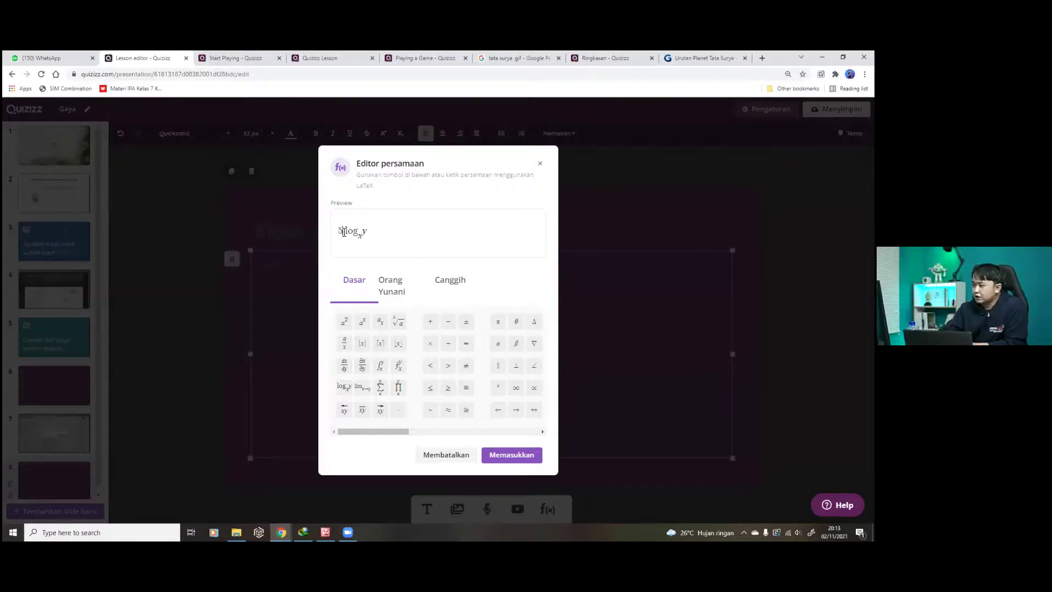
pyautogui.write('25')
pyautogui.click(365, 322)
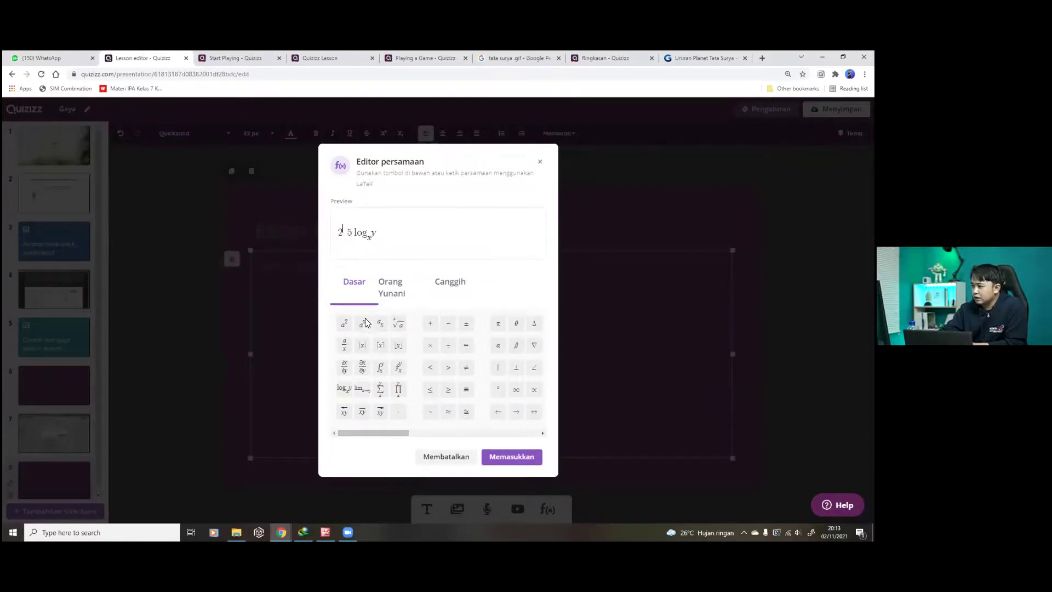
pyautogui.click(342, 235)
pyautogui.press('BackSpace')
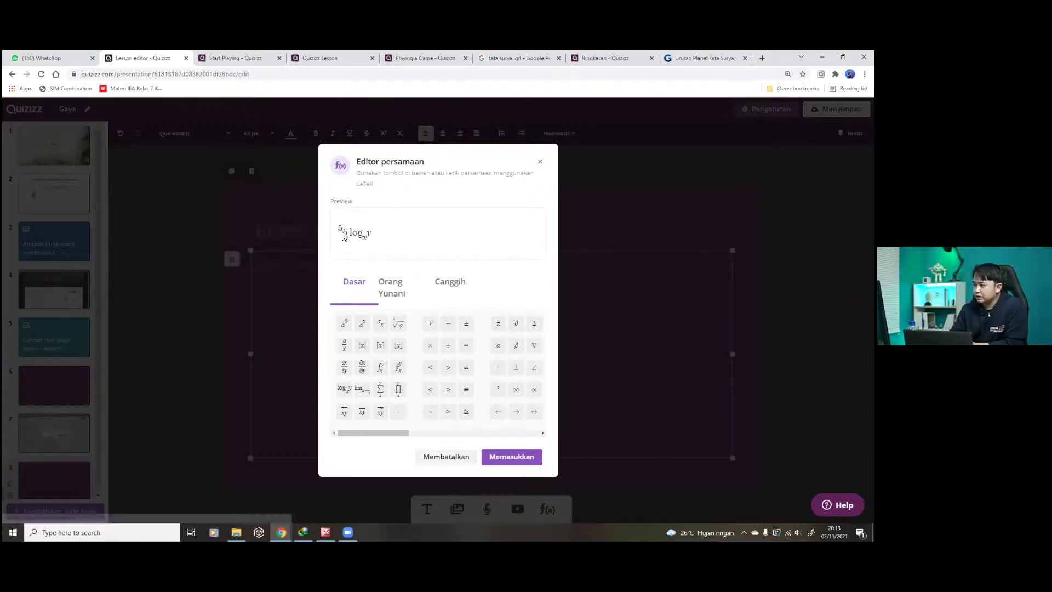
pyautogui.press('BackSpace')
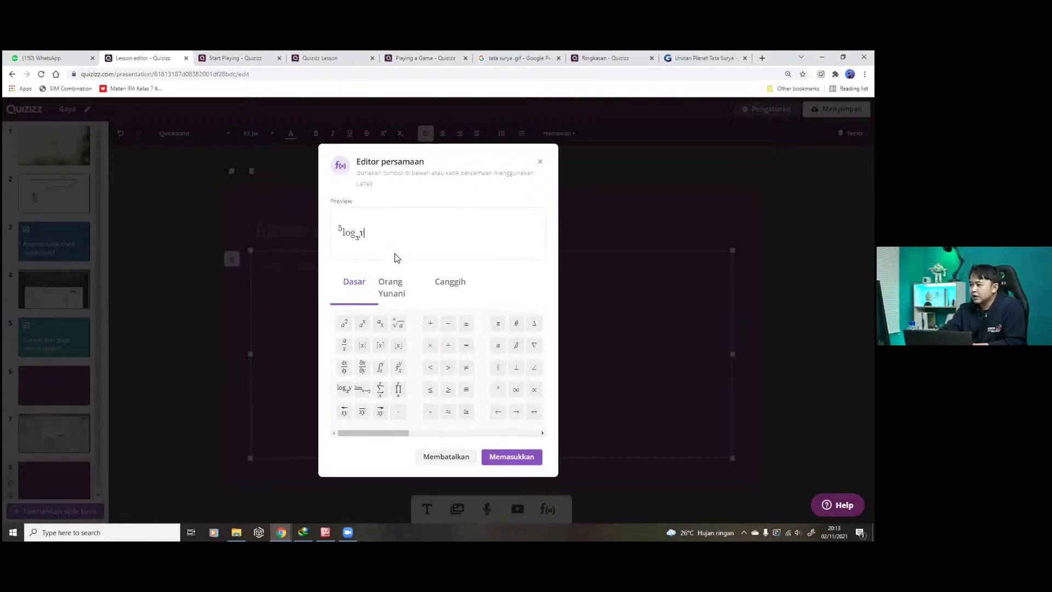
# Step: Set the logarithm's base to 10 and its argument to 2, and insert the equation into the slide's body text
pyautogui.write('102')
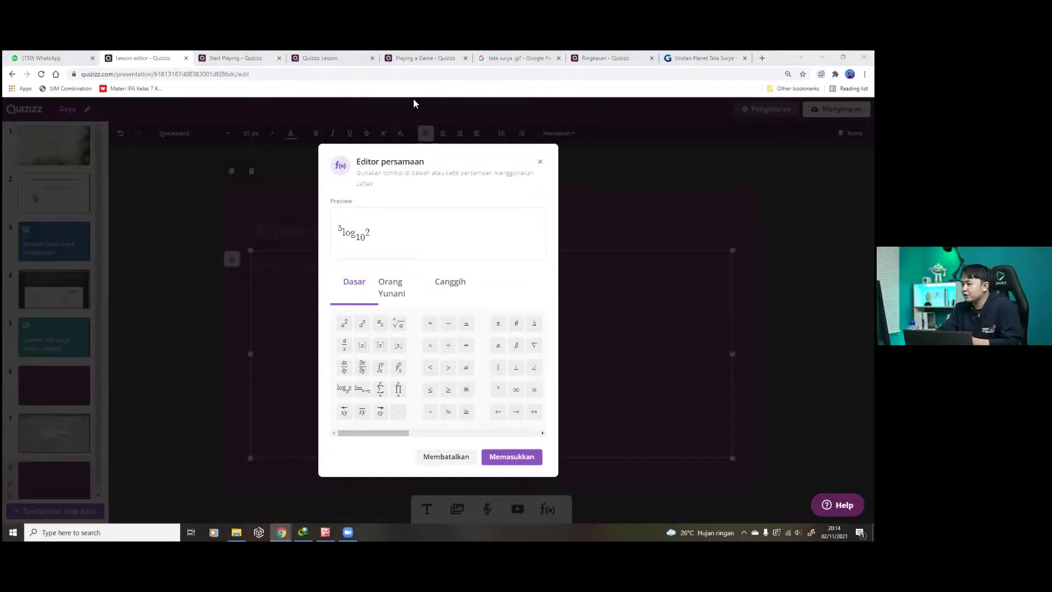
pyautogui.click(506, 458)
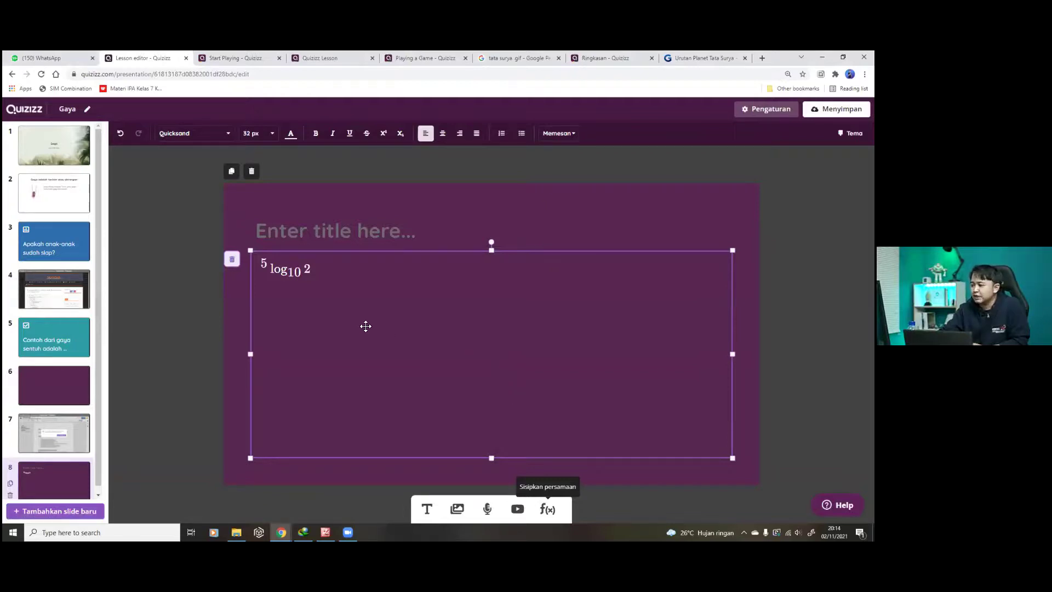
pyautogui.click(356, 280)
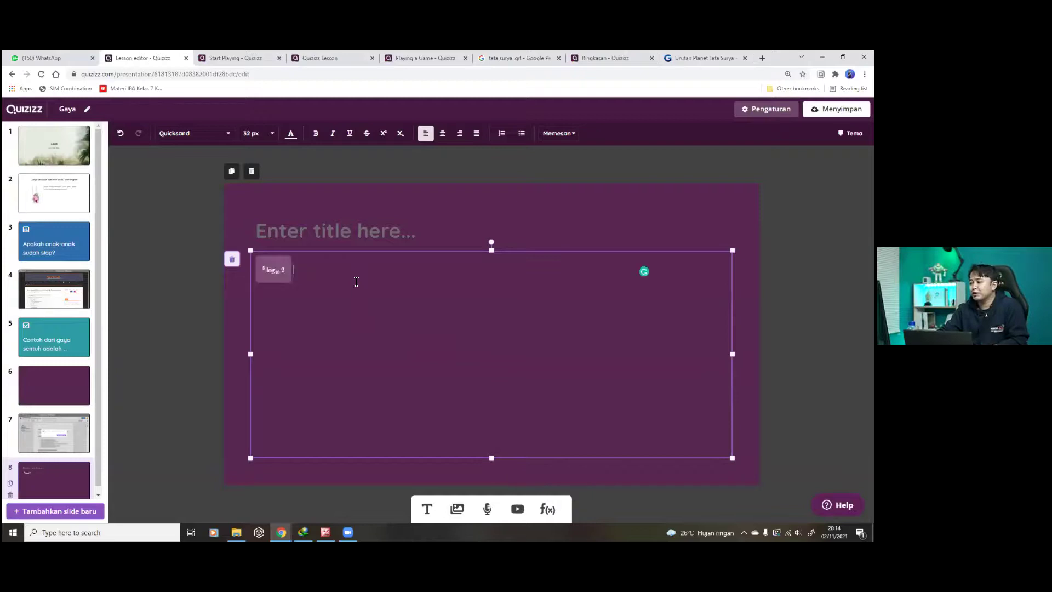
pyautogui.click(306, 311)
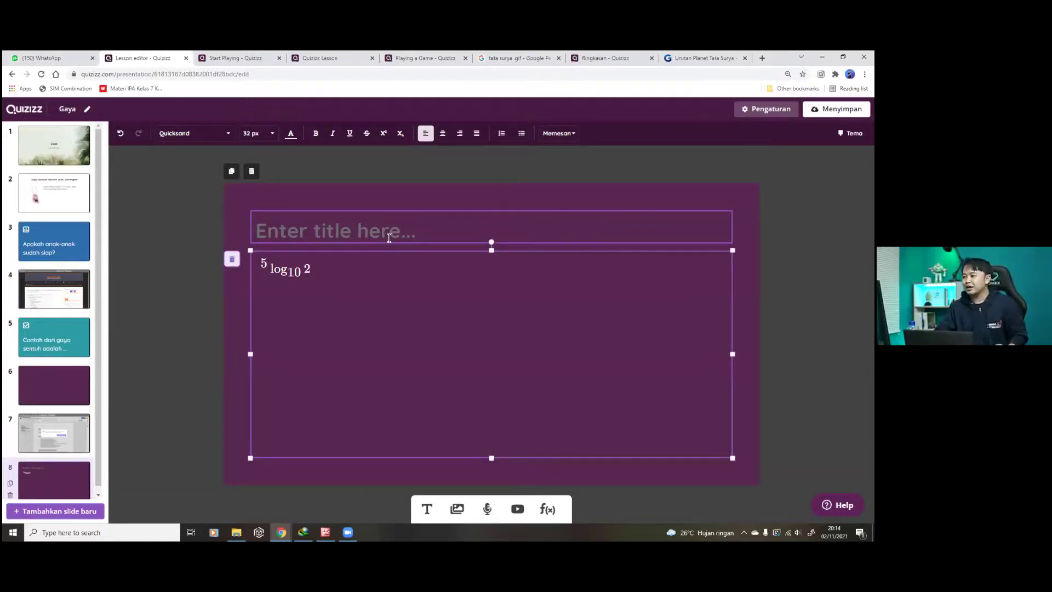
# Step: Examine the basic and super fonts available for the title text of slide 8
pyautogui.click(363, 217)
pyautogui.click(177, 132)
pyautogui.scroll(-5, 203, 214)
pyautogui.moveTo(239, 280); pyautogui.dragTo(243, 174)
pyautogui.scroll(-1, 236, 207)
pyautogui.scroll(1, 236, 212)
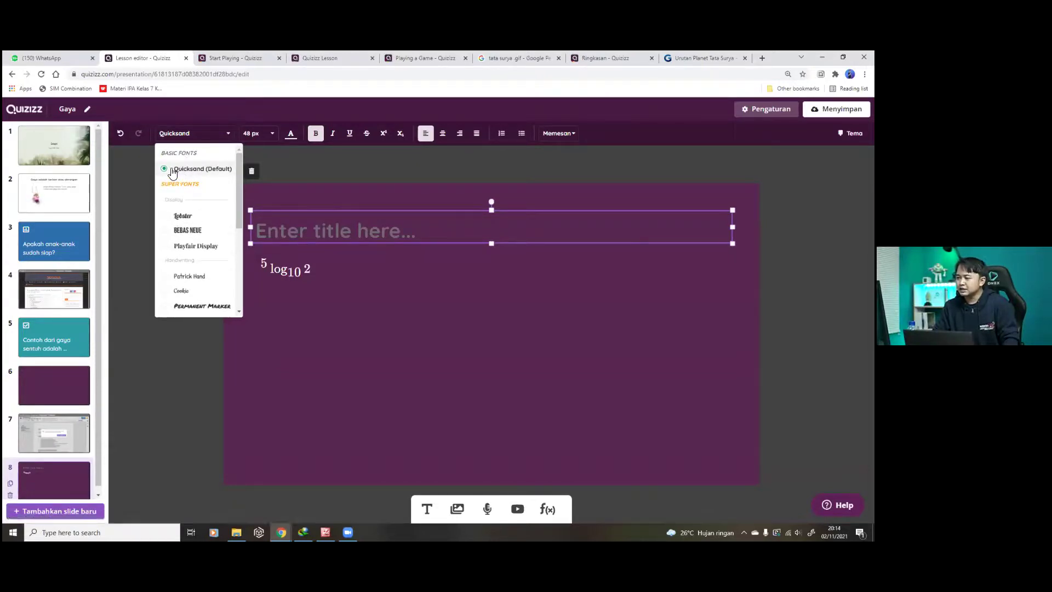
pyautogui.scroll(-5, 191, 241)
pyautogui.scroll(5, 190, 299)
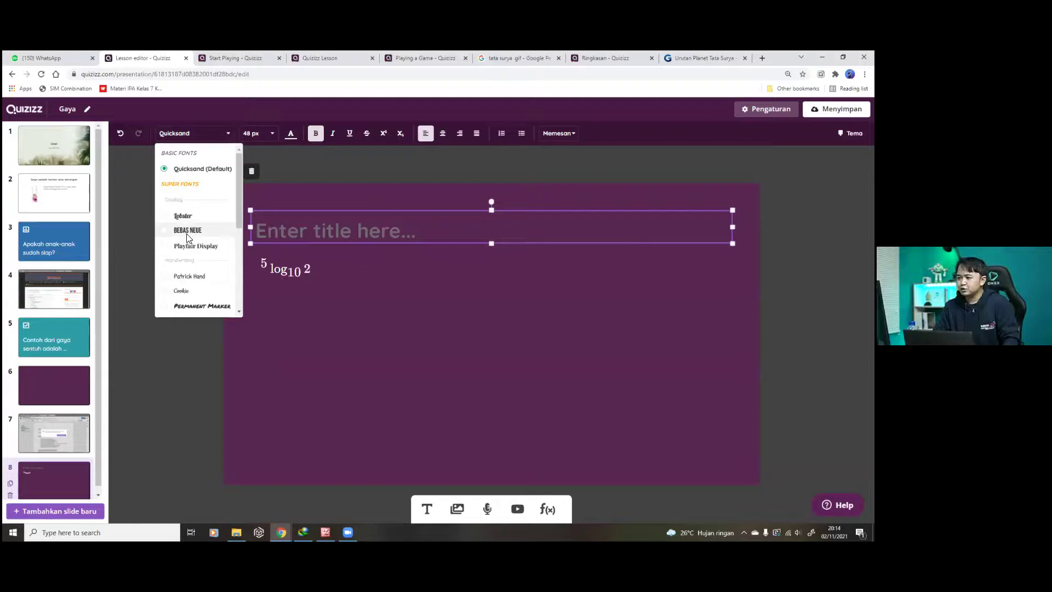
pyautogui.scroll(-1, 197, 255)
pyautogui.scroll(1, 208, 211)
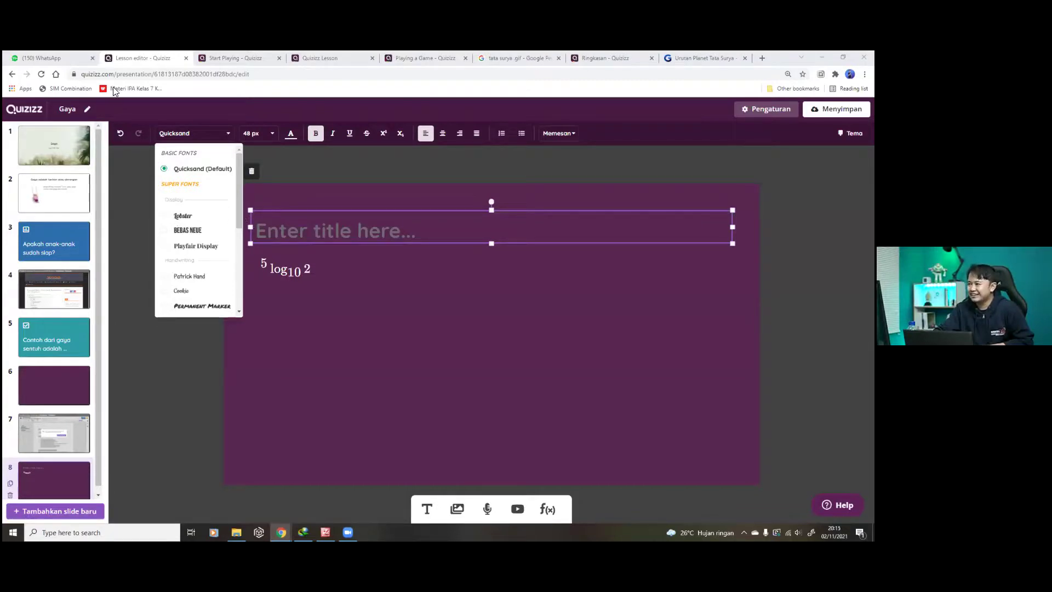
# Step: Leave the lesson editor and return to the Gaya lesson's overview page
pyautogui.click(12, 75)
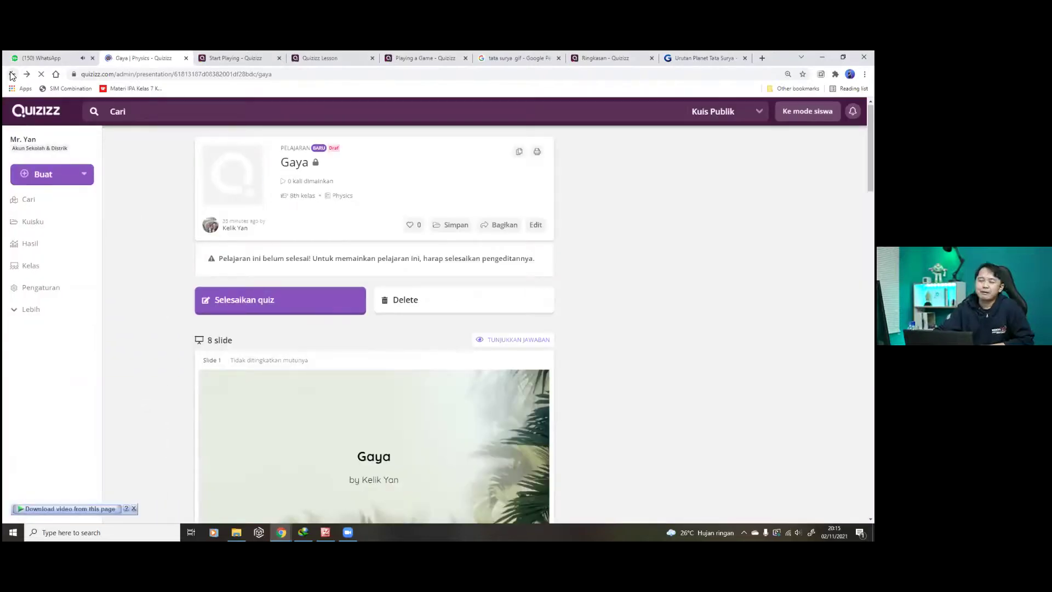